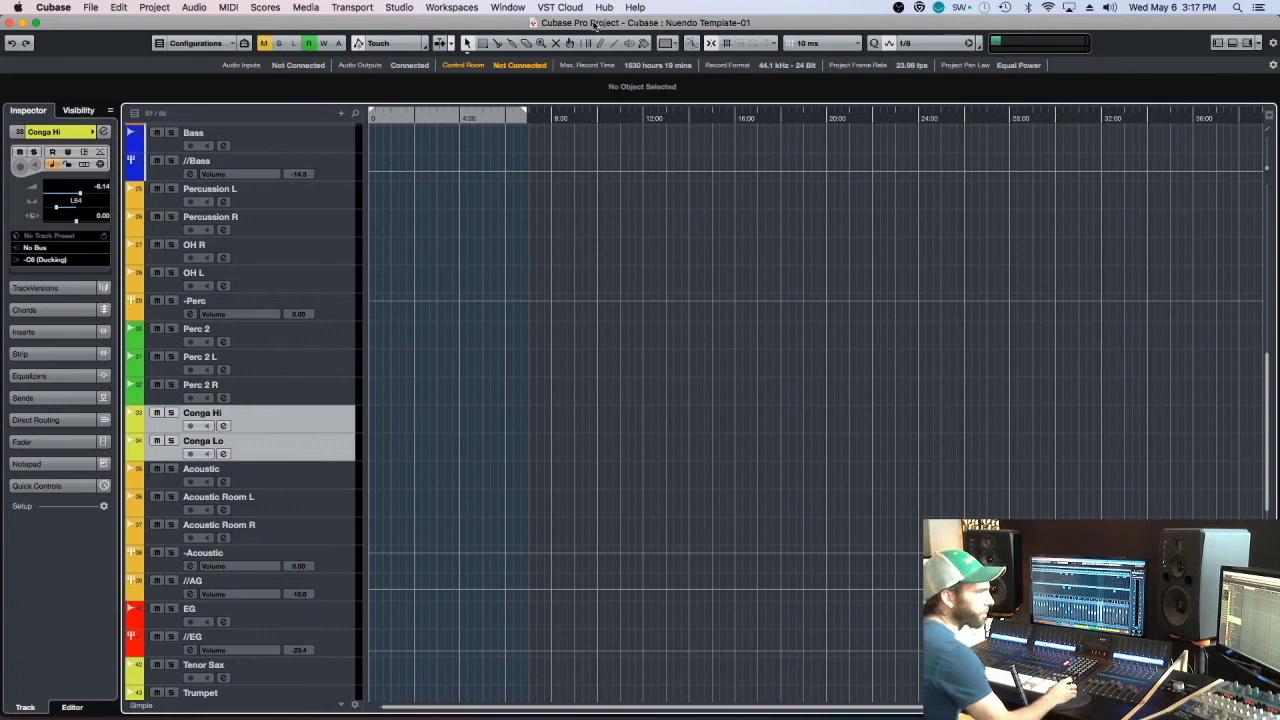
Open the MixConsole for the Nuendo Template-01 project from the top of the track list.
{"action": "scroll", "coordinate": [389, 442], "scroll_direction": "up", "scroll_amount": 10}
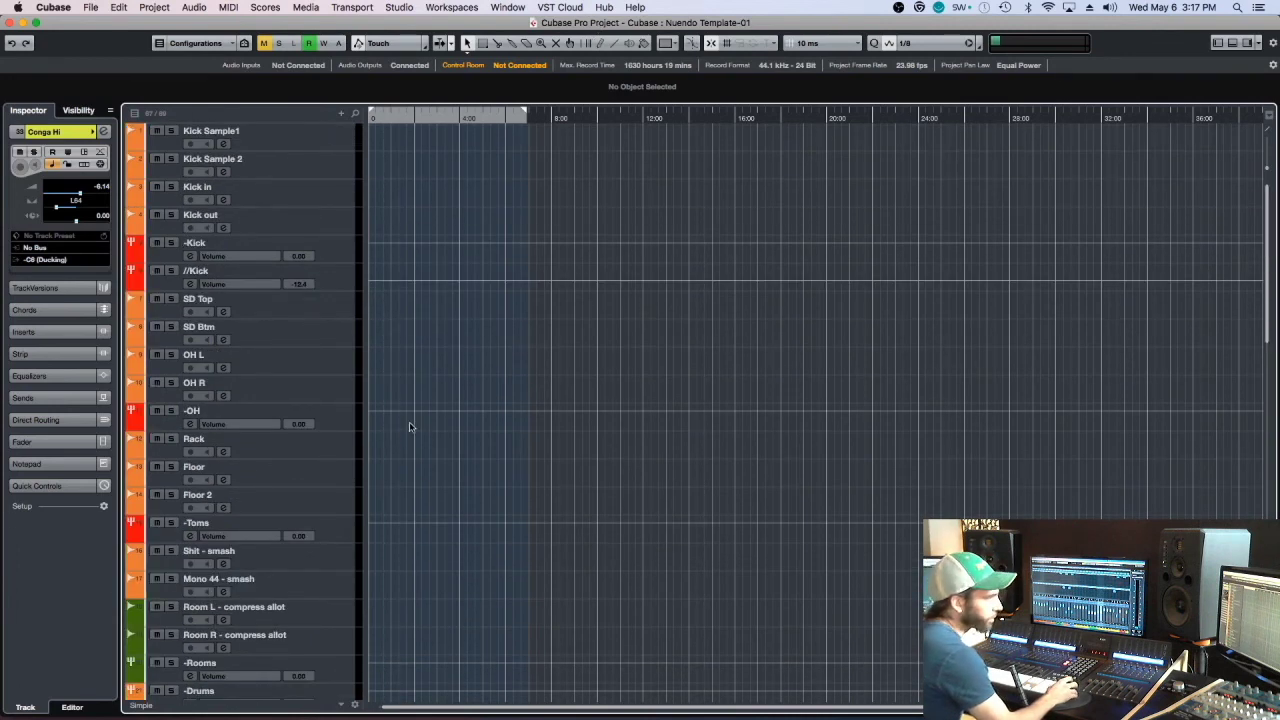
{"action": "key", "text": "F3"}
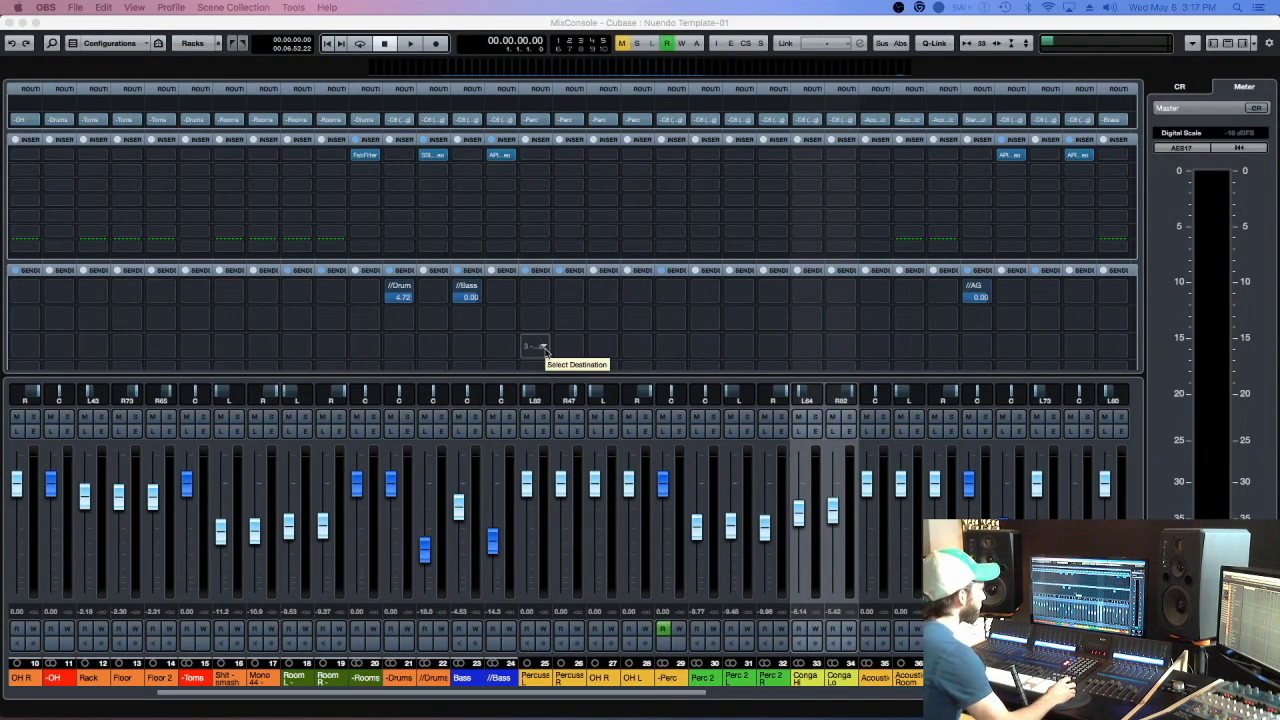
{"action": "left_click", "coordinate": [513, 30]}
{"action": "left_click_drag", "start_coordinate": [464, 694], "coordinate": [267, 669]}
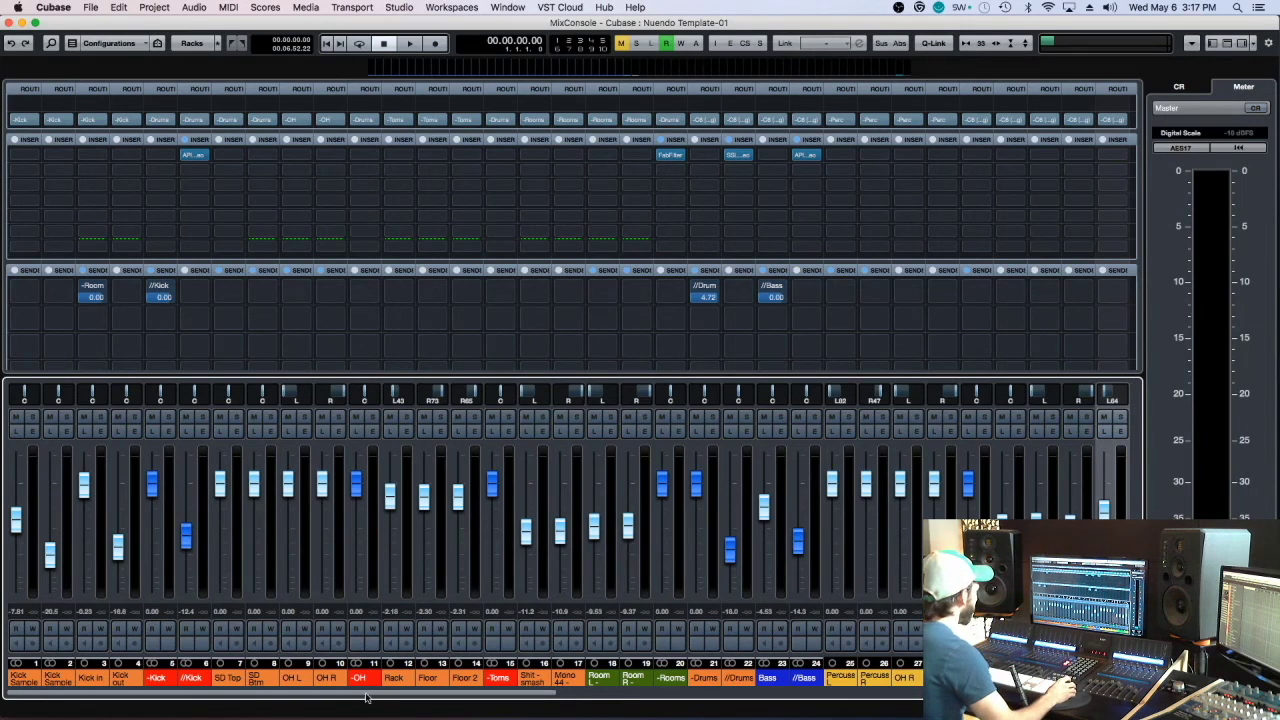
{"action": "scroll", "coordinate": [369, 699], "scroll_direction": "right", "scroll_amount": 5}
{"action": "scroll", "coordinate": [772, 697], "scroll_direction": "right", "scroll_amount": 10}
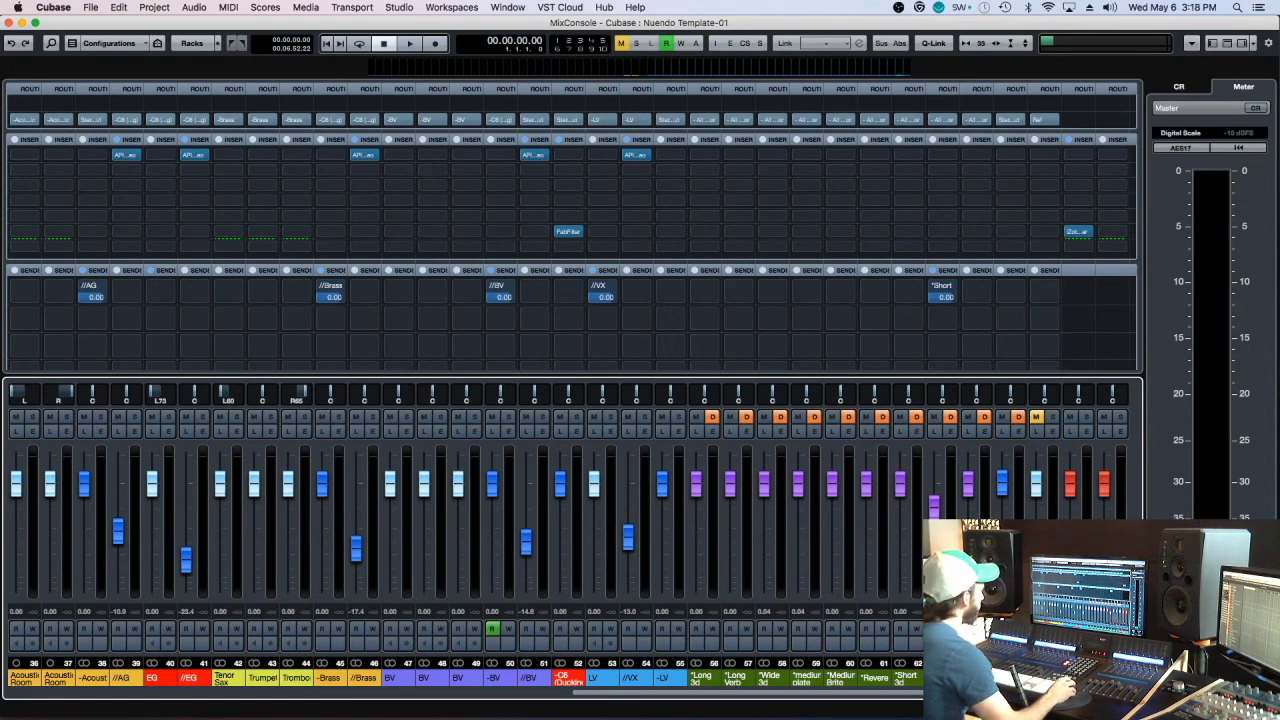
{"action": "scroll", "coordinate": [490, 716], "scroll_direction": "left", "scroll_amount": 12}
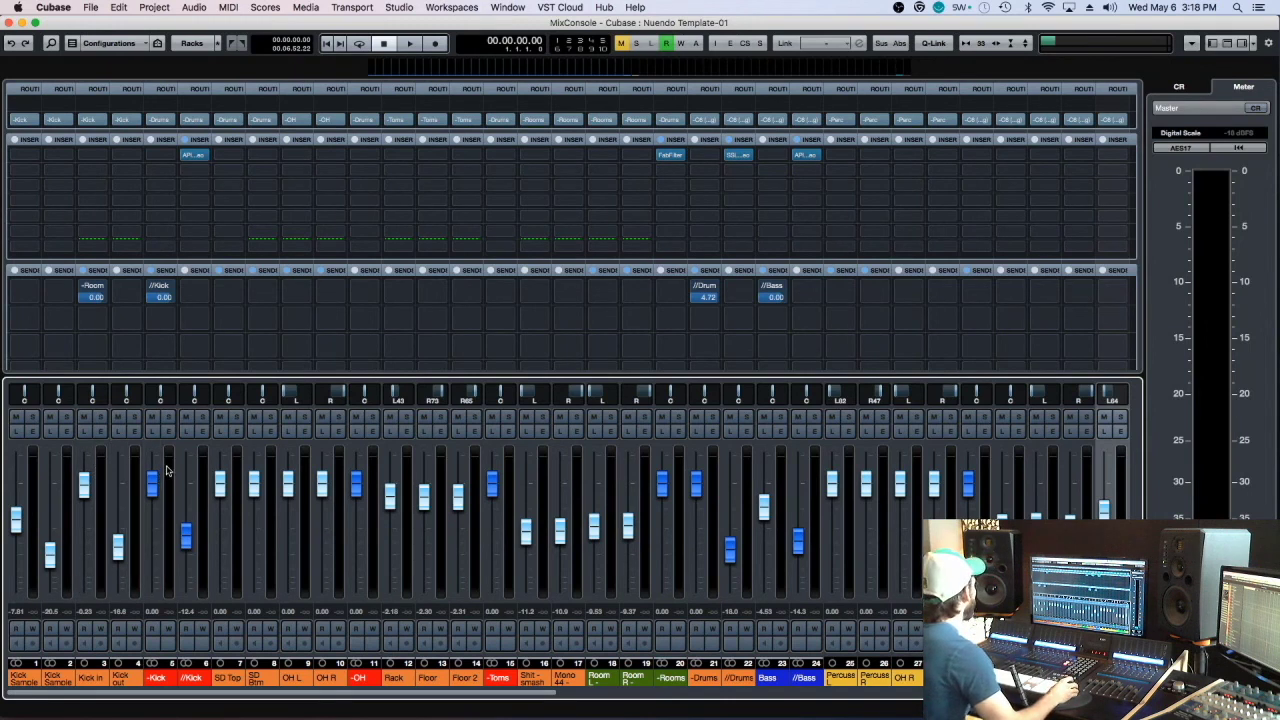
{"action": "left_click", "coordinate": [155, 480]}
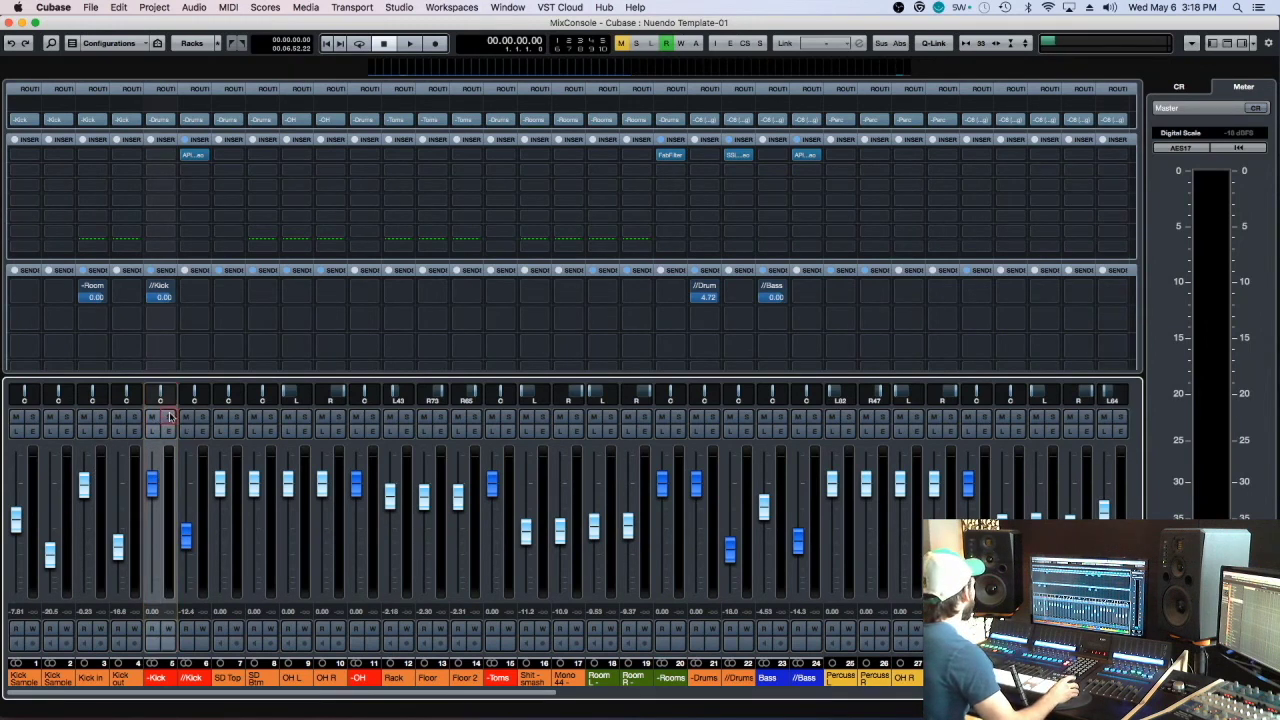
{"action": "left_click", "coordinate": [168, 416]}
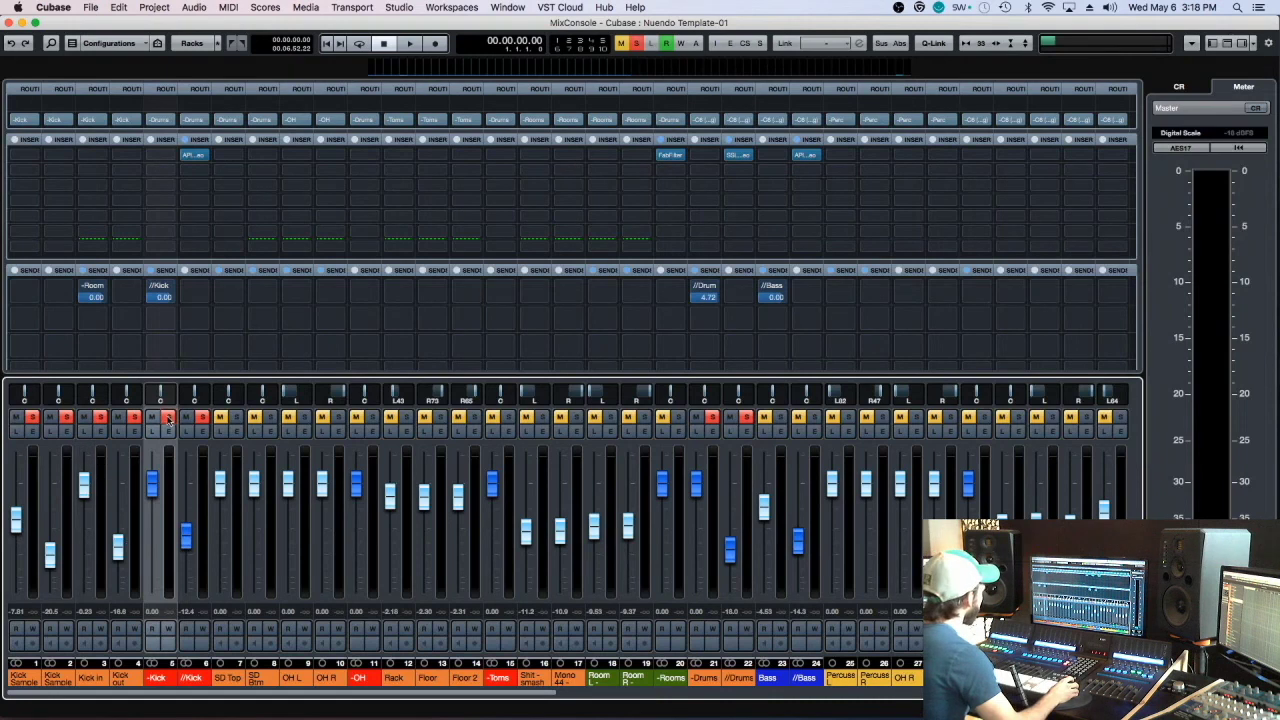
{"action": "left_click", "coordinate": [168, 416]}
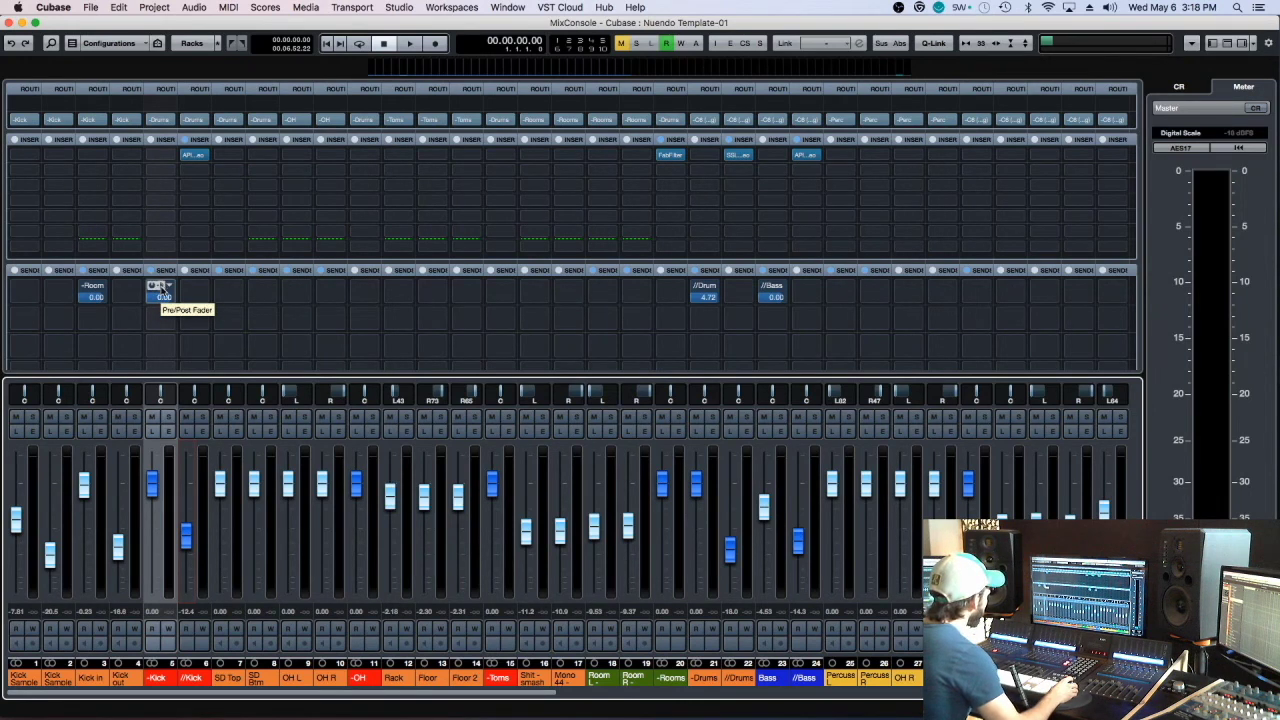
{"action": "left_click_drag", "start_coordinate": [158, 492], "coordinate": [158, 602]}
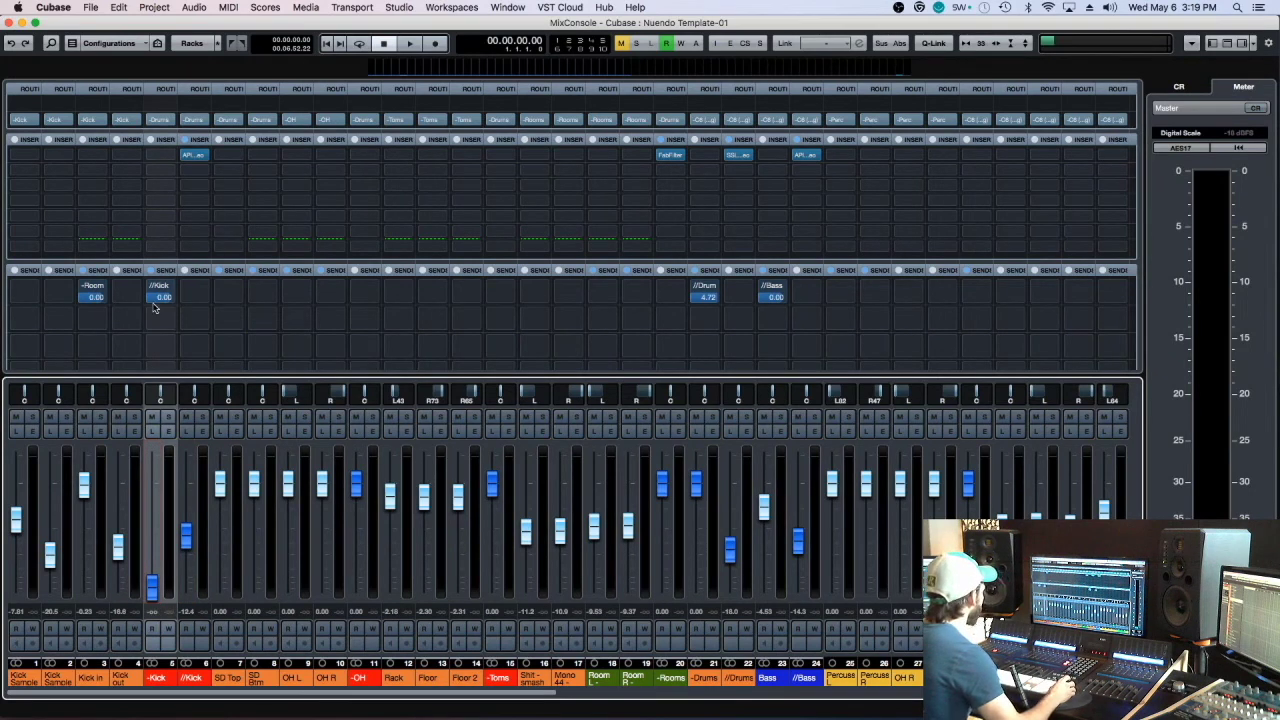
{"action": "left_click", "coordinate": [154, 588], "text": "super"}
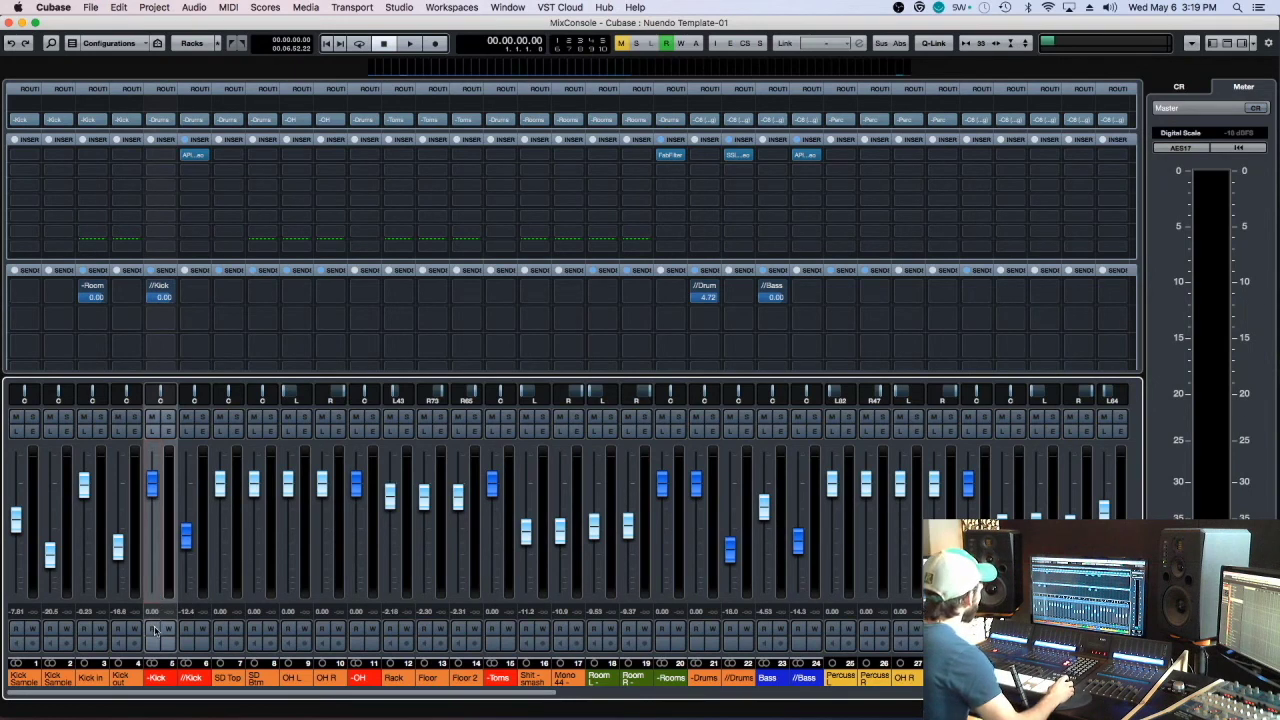
{"action": "left_click", "coordinate": [169, 480]}
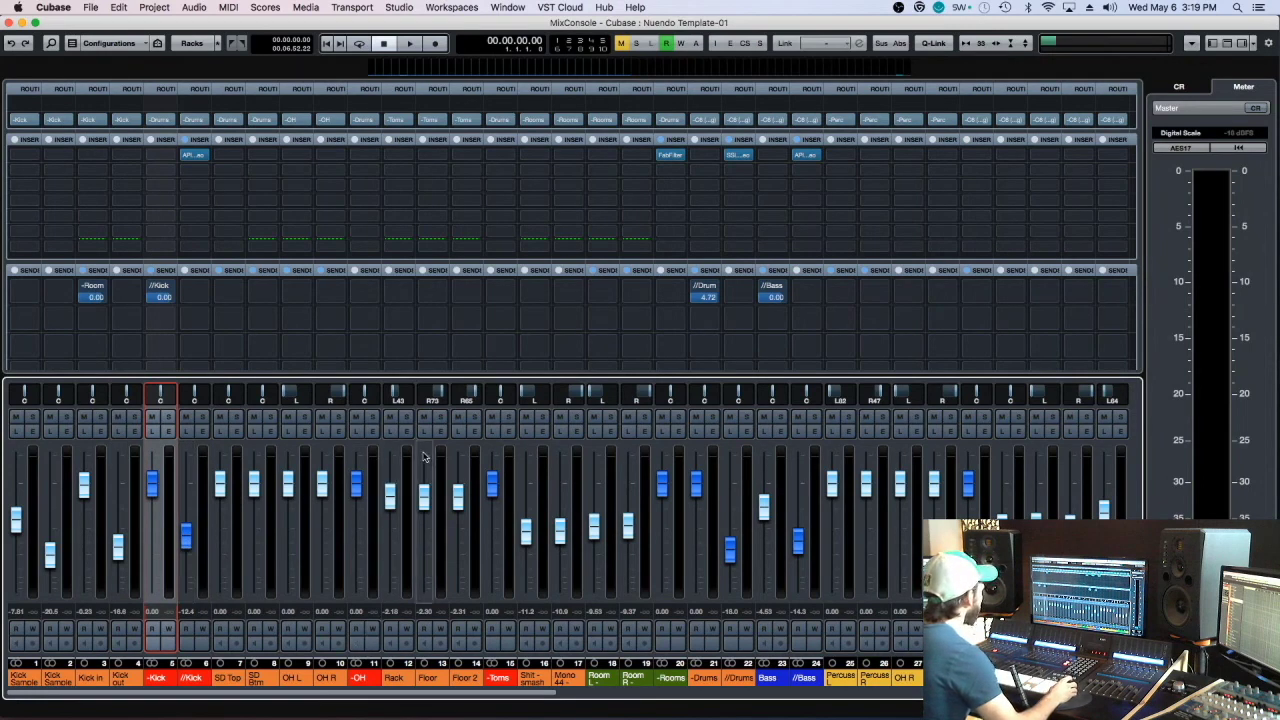
Audition the -OH and -Toms group solos, then leave the -Rooms group soloed with its room mics.
{"action": "left_click", "coordinate": [372, 417]}
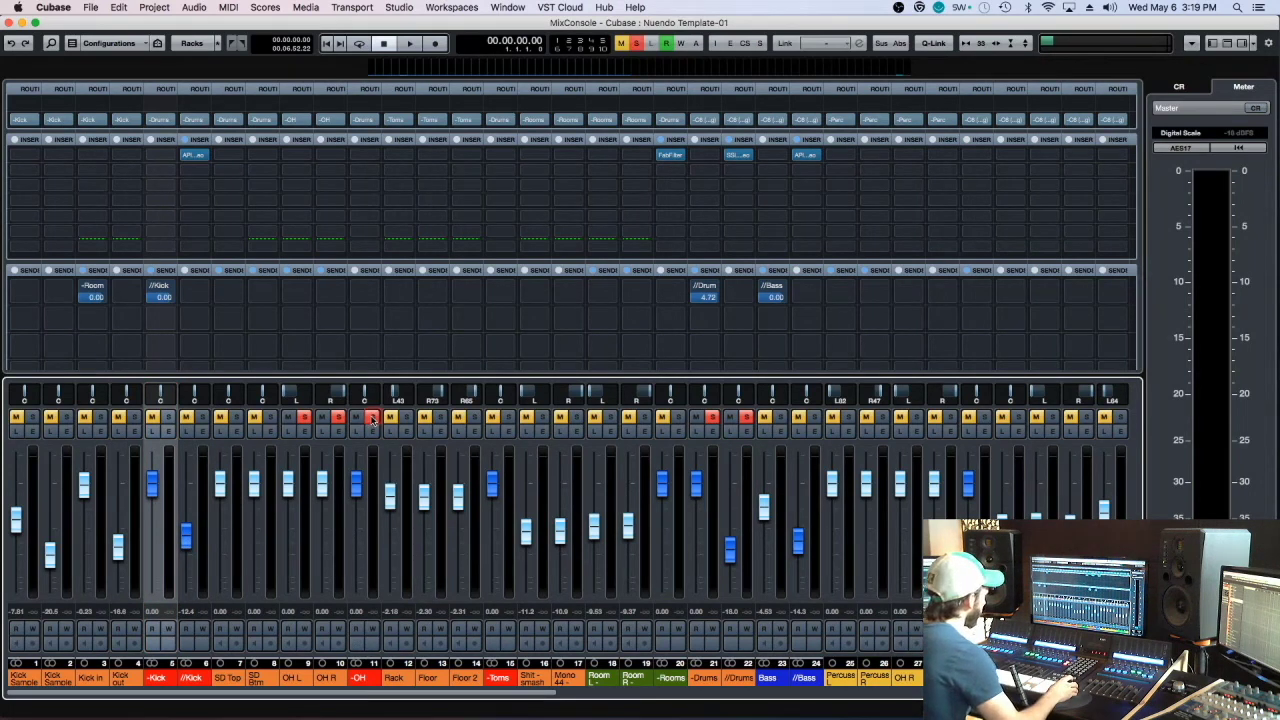
{"action": "left_click", "coordinate": [372, 417], "text": "super"}
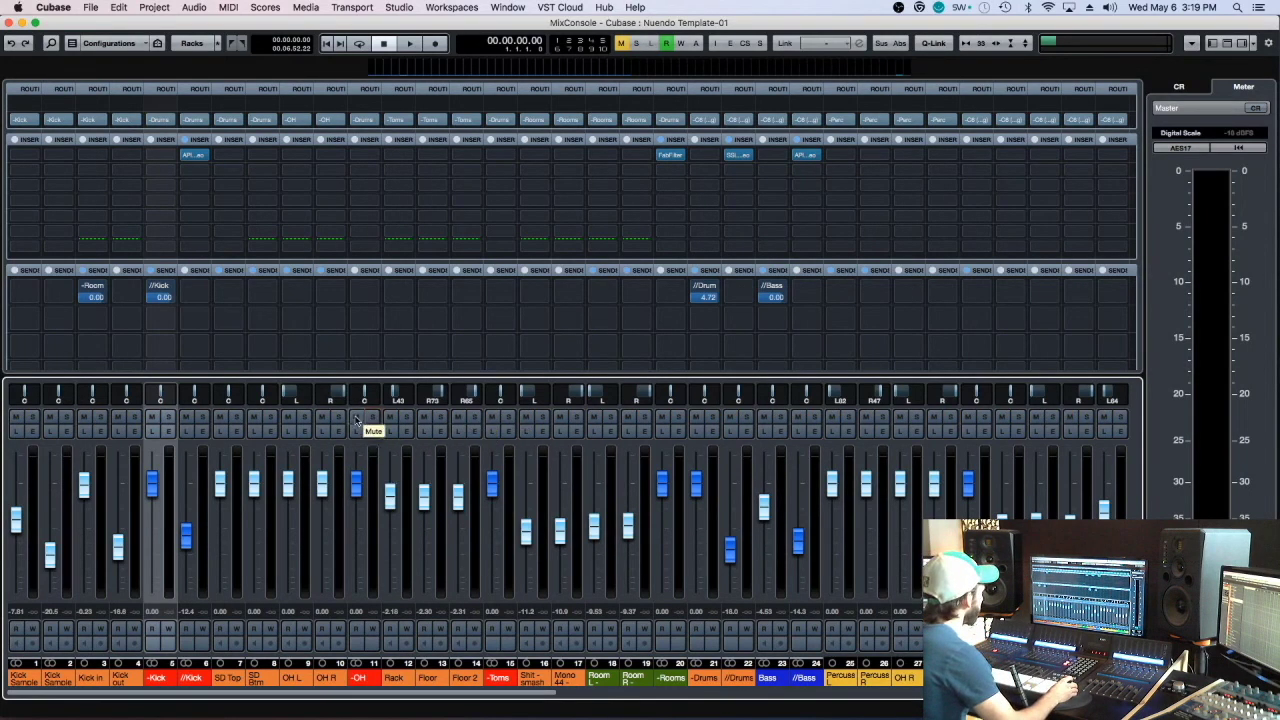
{"action": "left_click", "coordinate": [372, 417], "text": "super"}
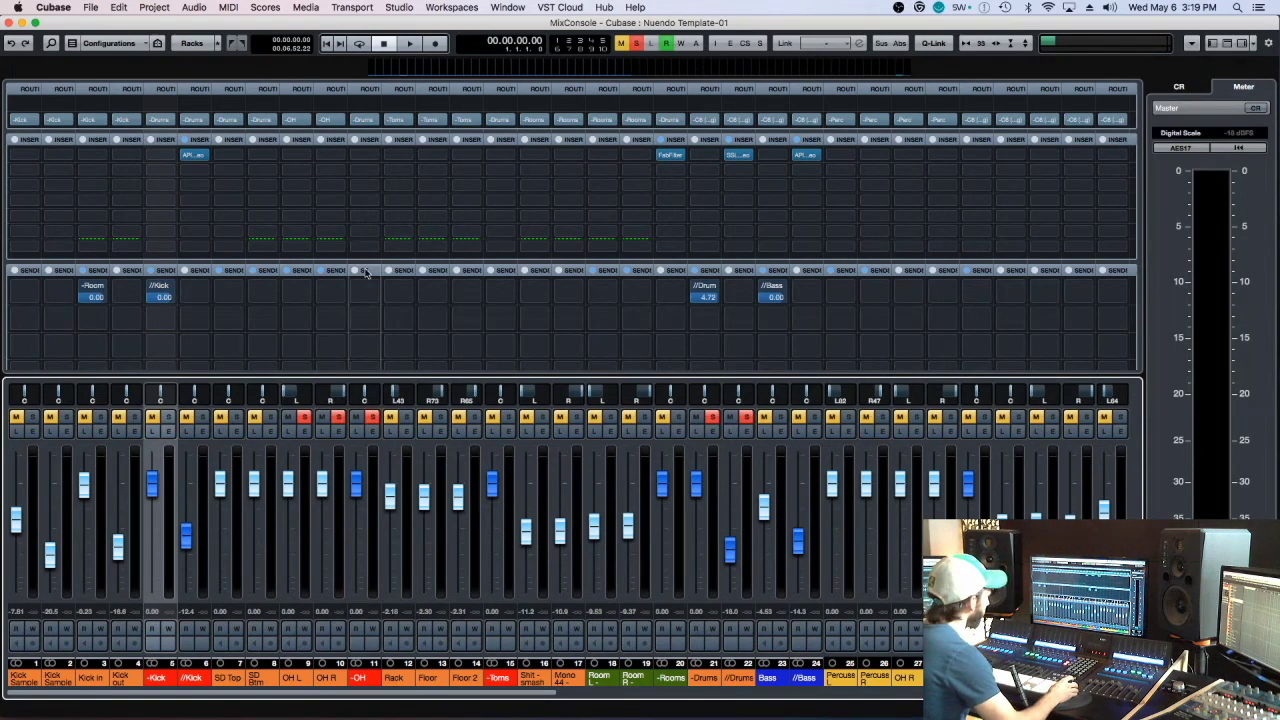
{"action": "left_click", "coordinate": [372, 417], "text": "super"}
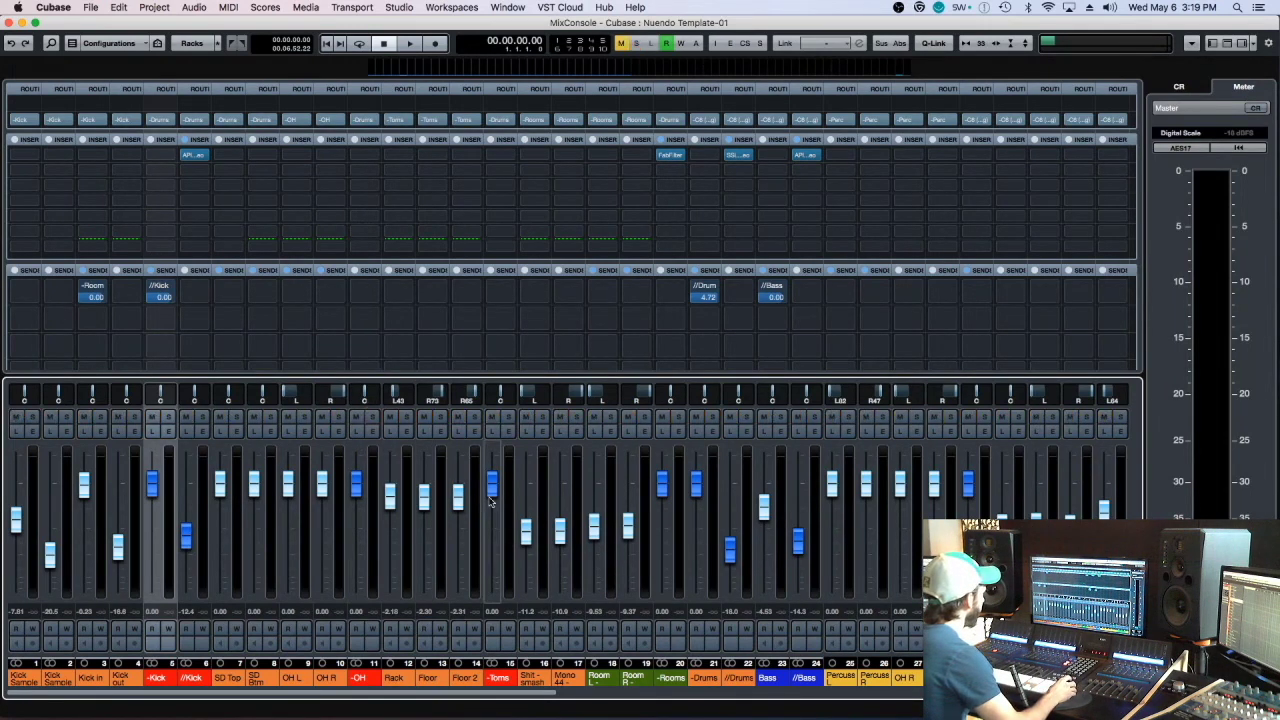
{"action": "left_click", "coordinate": [508, 417]}
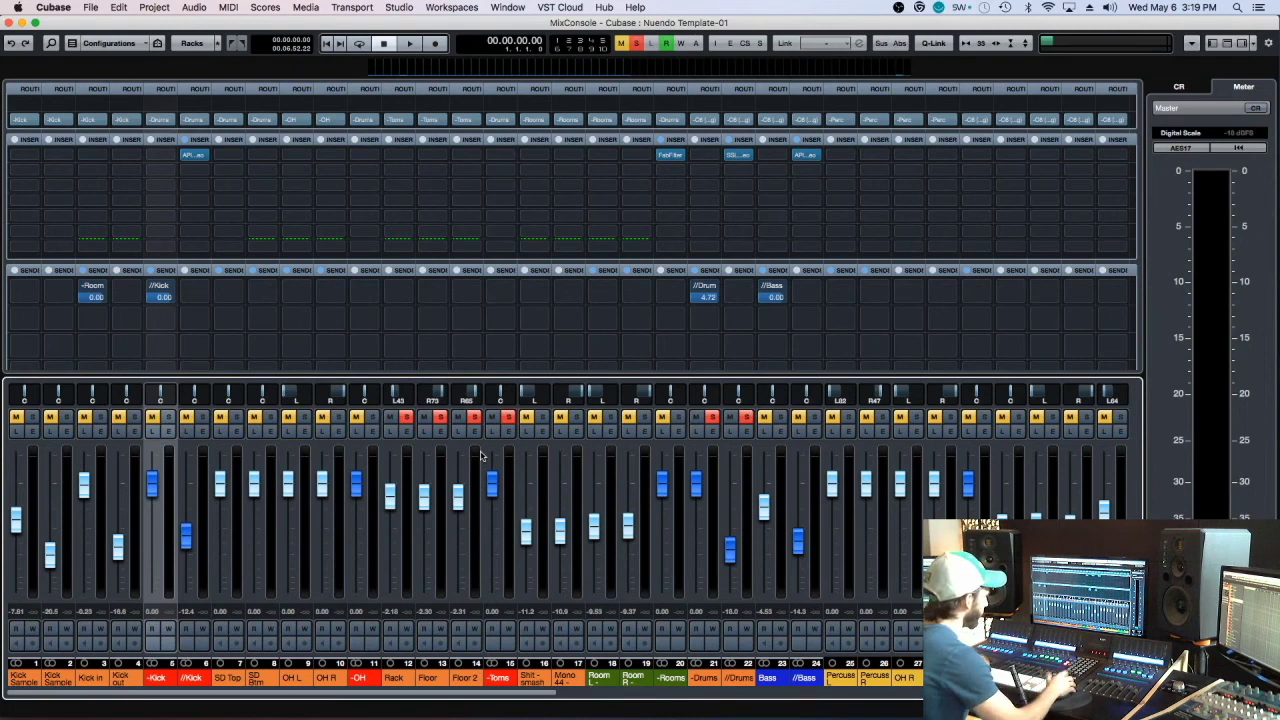
{"action": "left_click", "coordinate": [508, 416]}
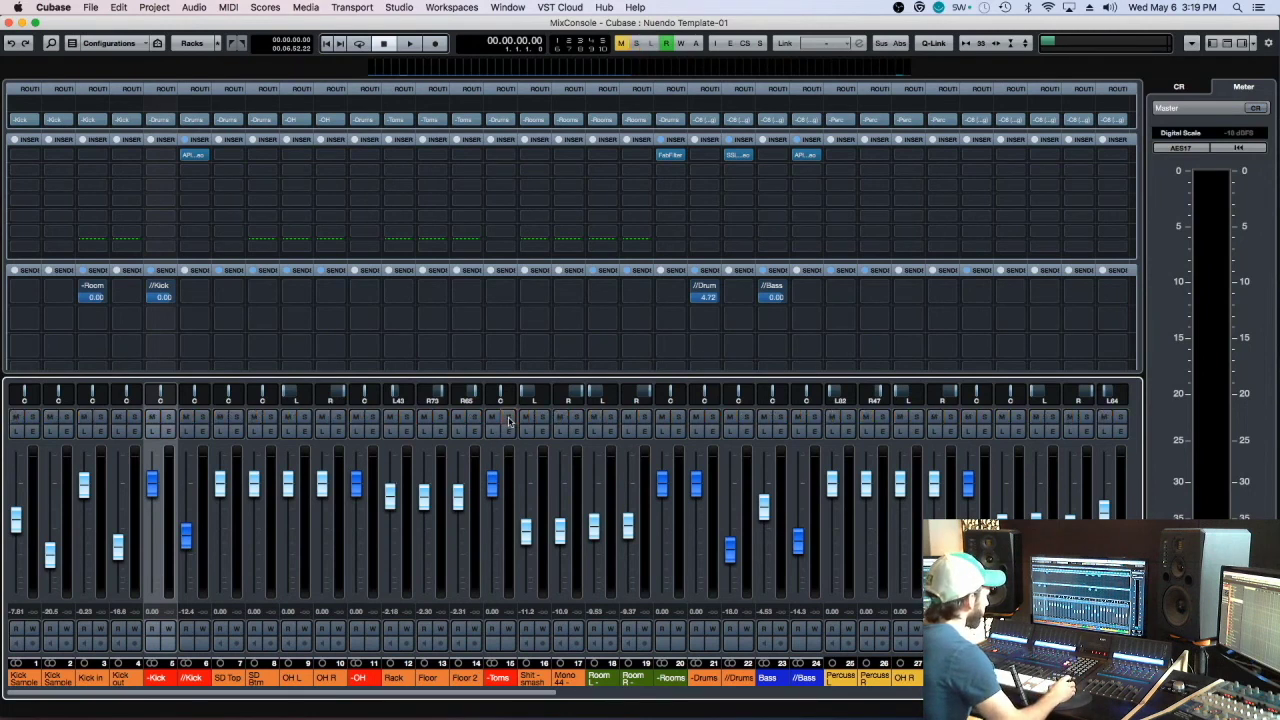
{"action": "left_click", "coordinate": [677, 417]}
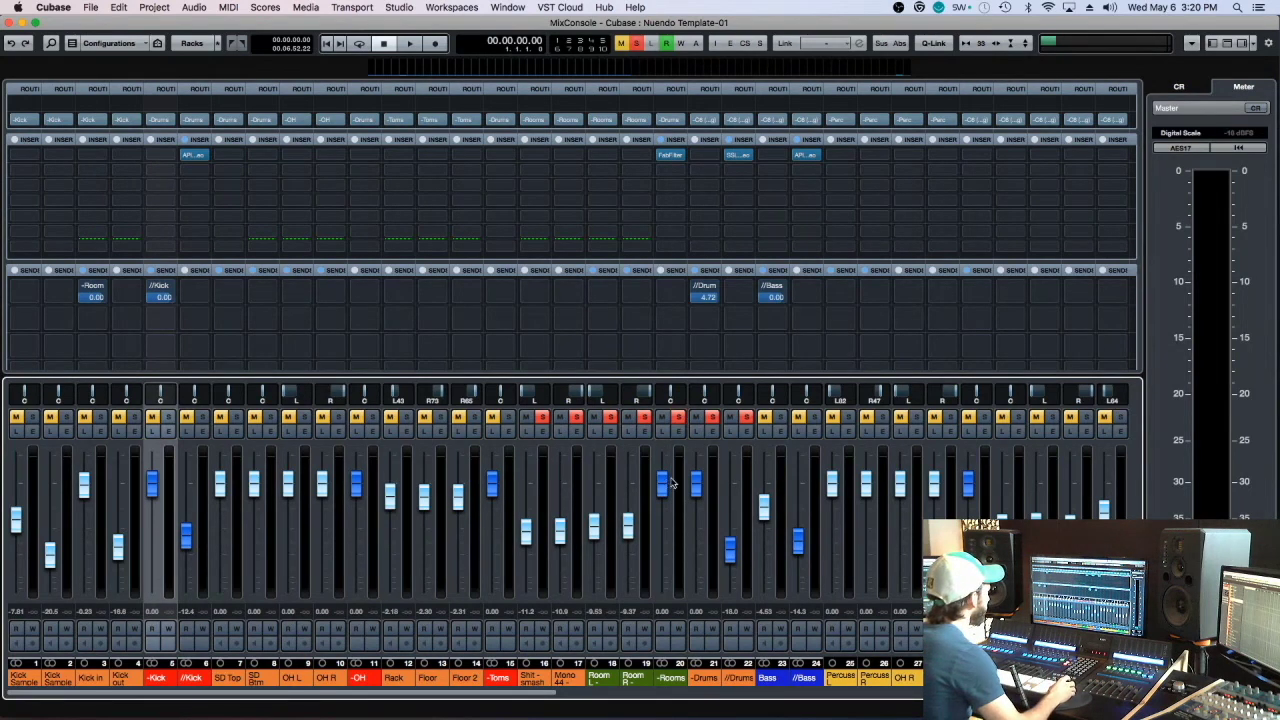
Solo the -Drums group, dip its fader to -5.24 dB and back to 0 dB, then clear solos.
{"action": "left_click", "coordinate": [670, 520]}
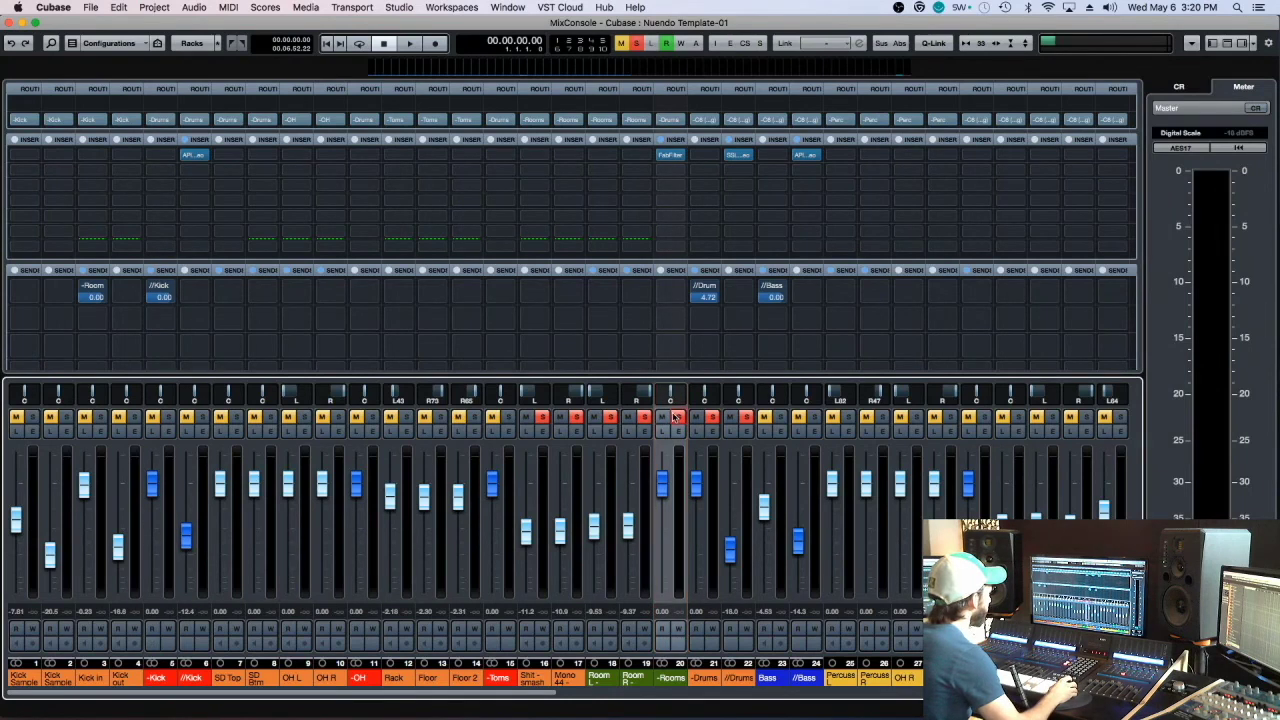
{"action": "key", "text": "alt+m"}
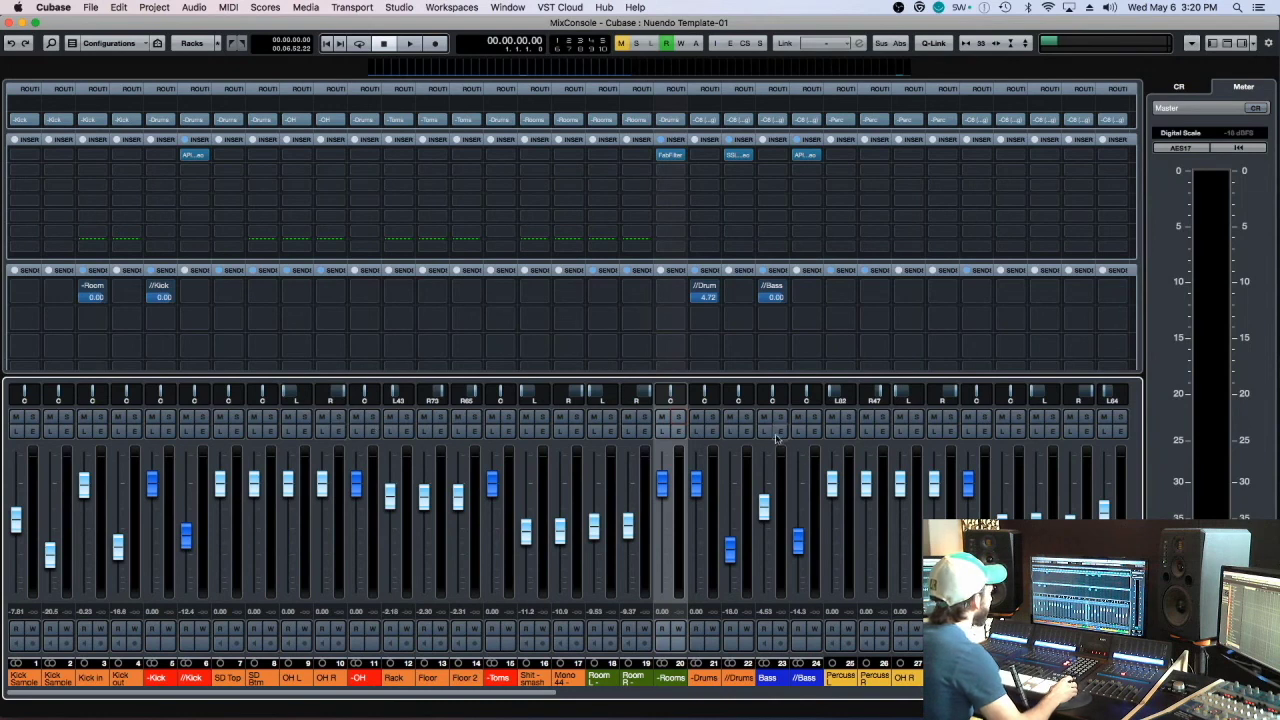
{"action": "left_click", "coordinate": [712, 417]}
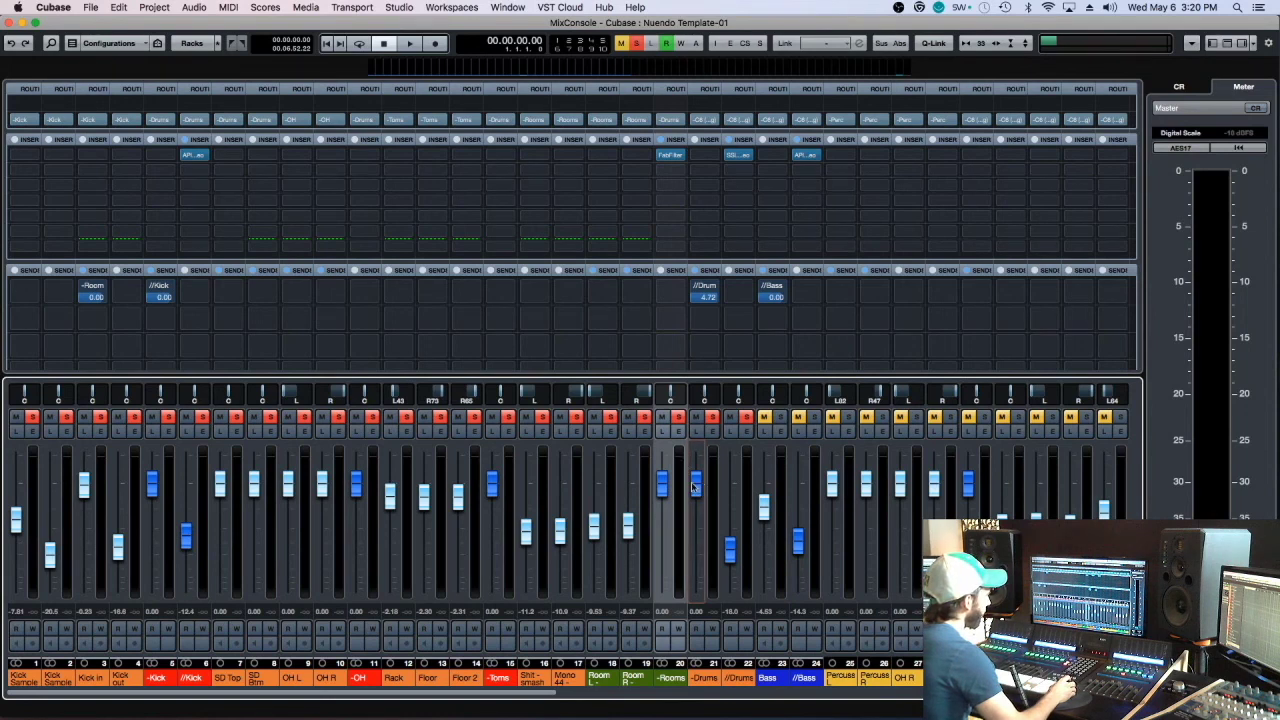
{"action": "left_click_drag", "start_coordinate": [695, 487], "coordinate": [695, 510]}
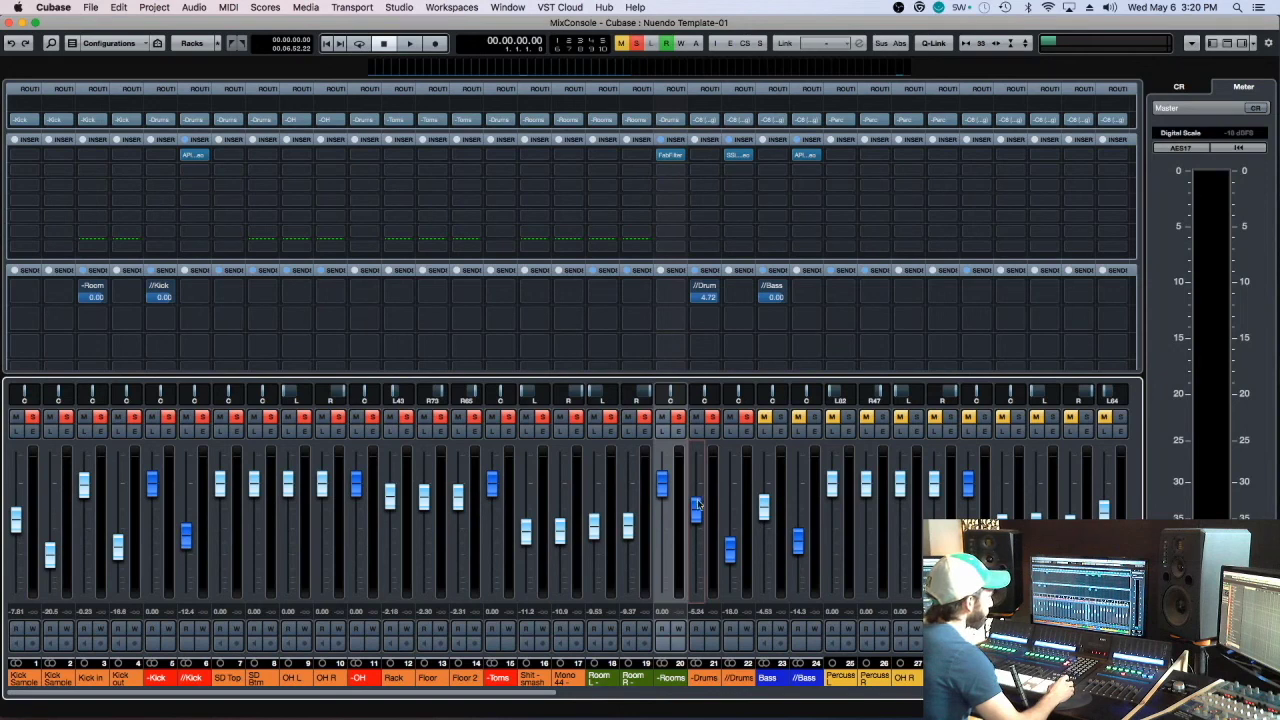
{"action": "left_click_drag", "start_coordinate": [697, 505], "coordinate": [697, 484]}
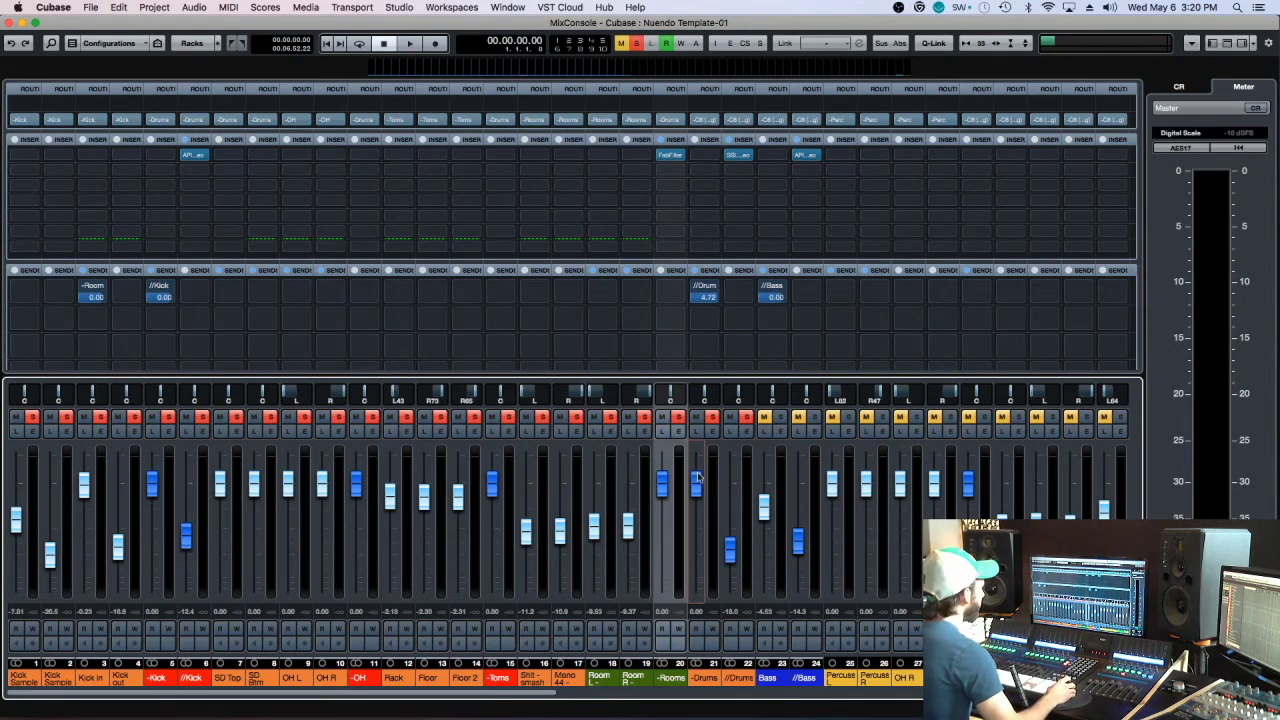
{"action": "left_click", "coordinate": [712, 460]}
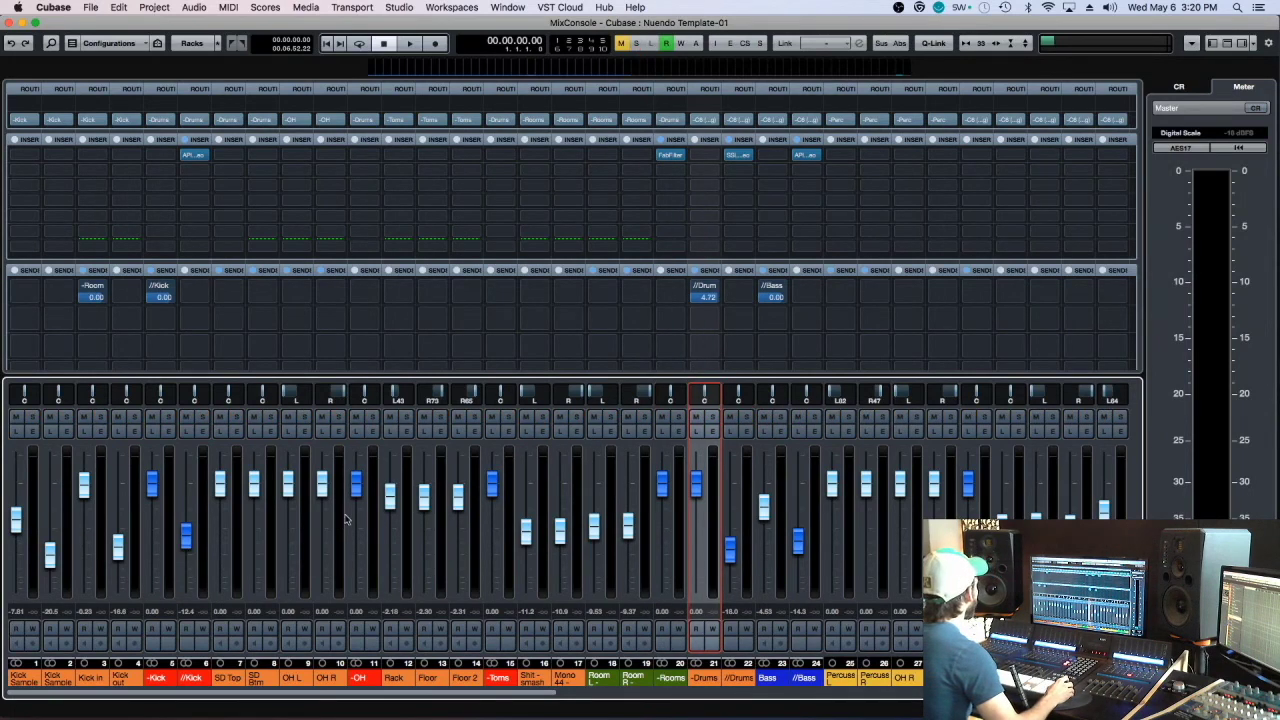
{"action": "left_click", "coordinate": [236, 121]}
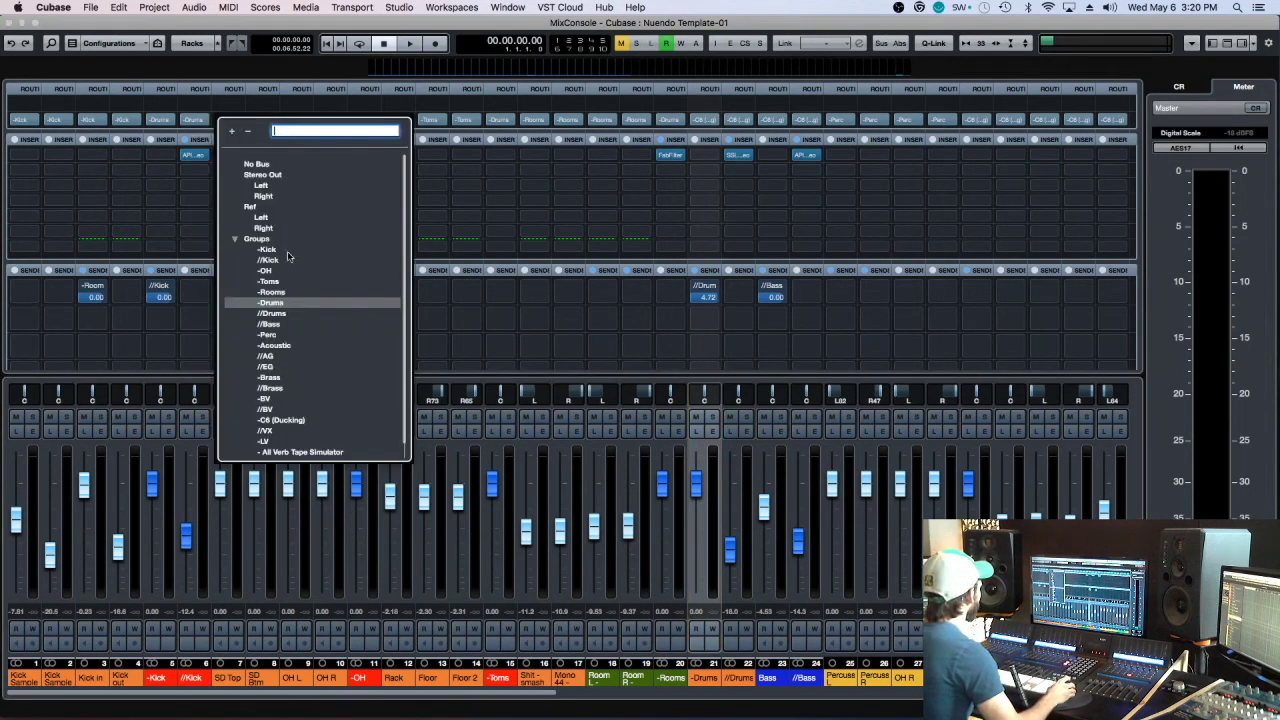
{"action": "left_click", "coordinate": [436, 220]}
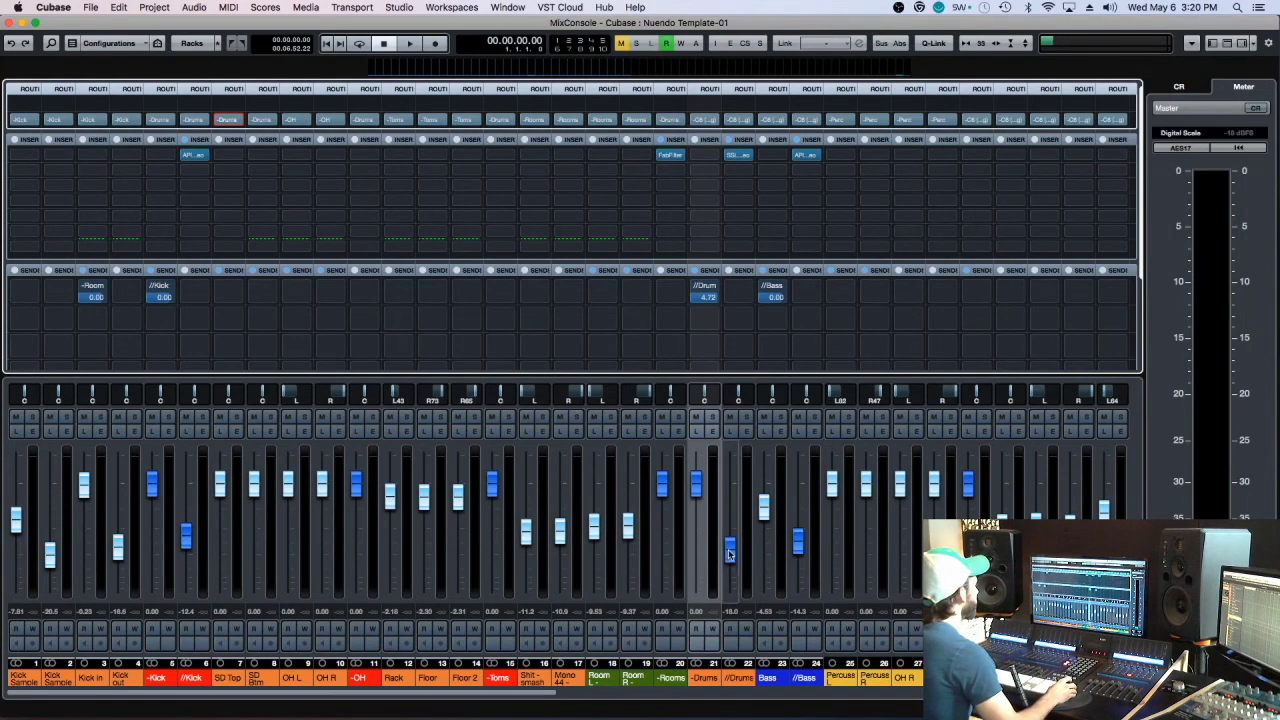
{"action": "left_click", "coordinate": [737, 155]}
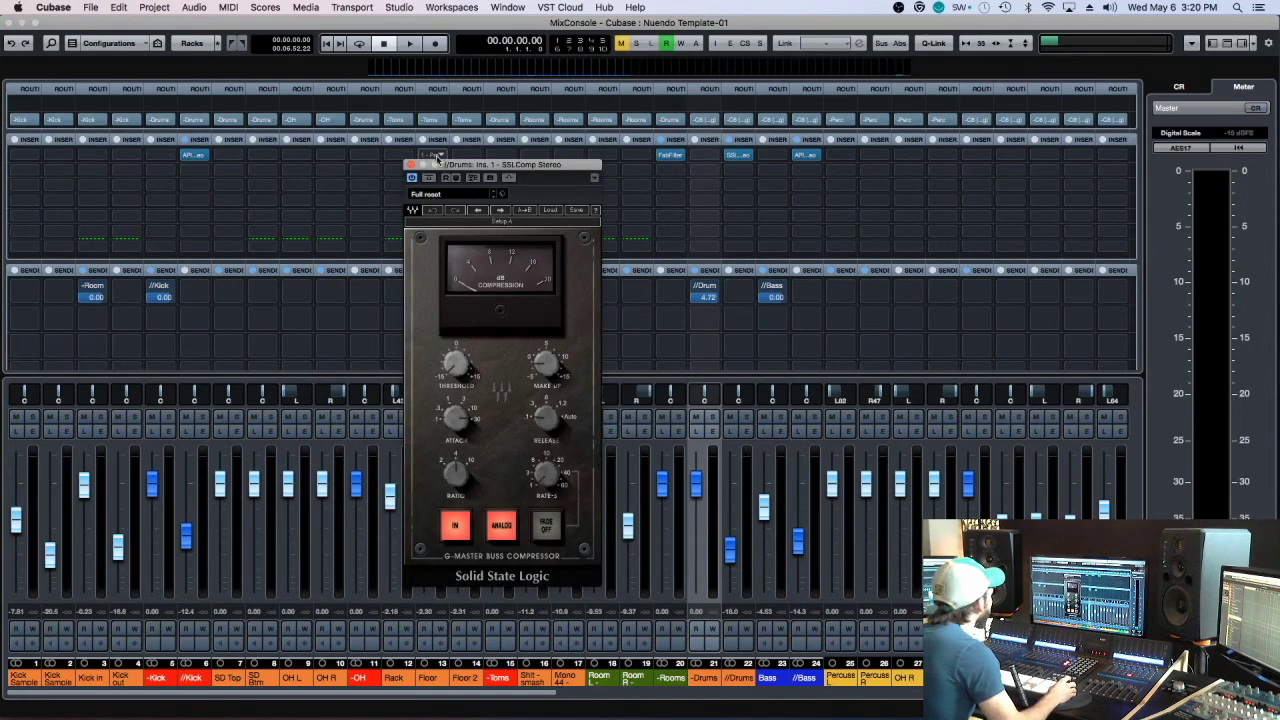
{"action": "left_click", "coordinate": [410, 165]}
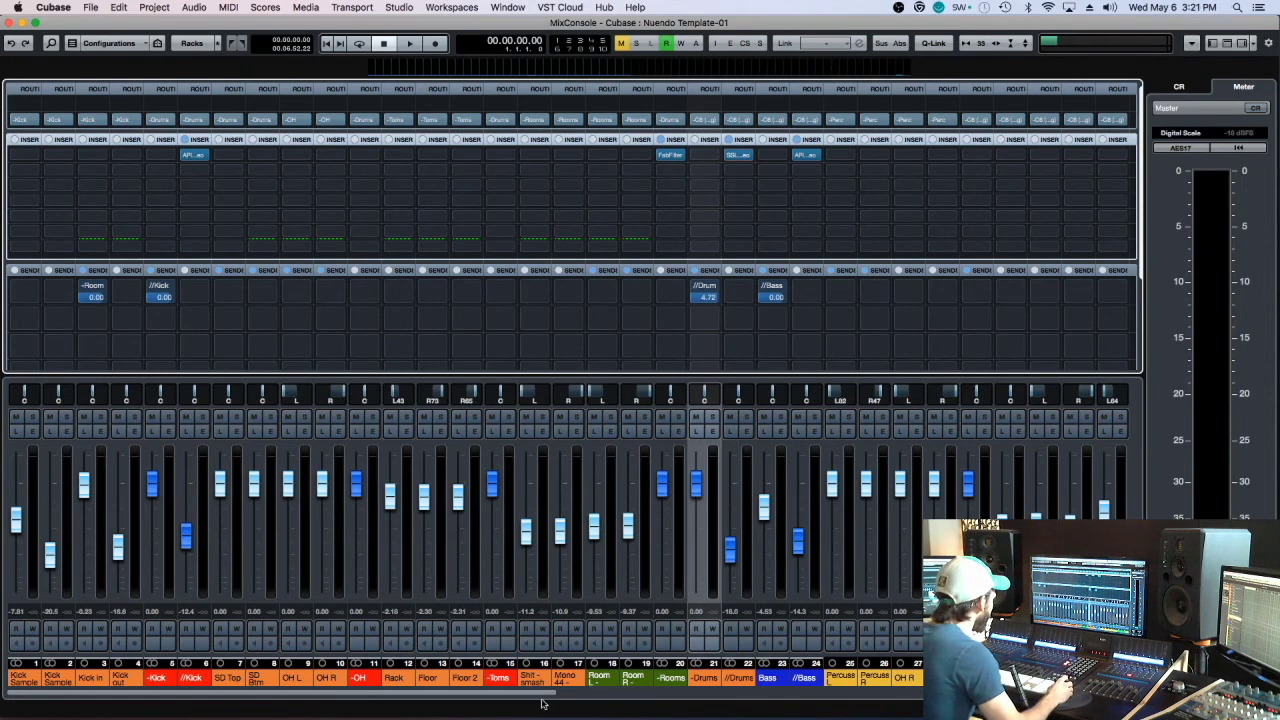
{"action": "left_click_drag", "start_coordinate": [565, 703], "coordinate": [583, 700]}
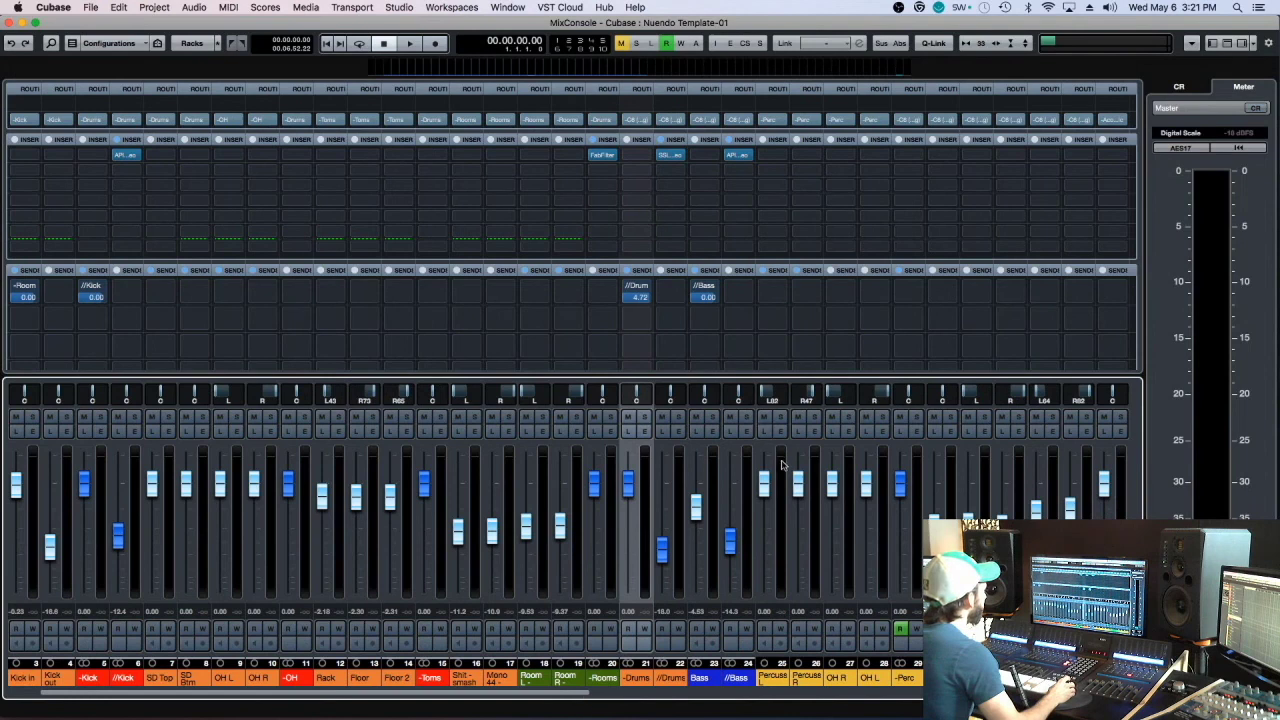
{"action": "left_click", "coordinate": [716, 476]}
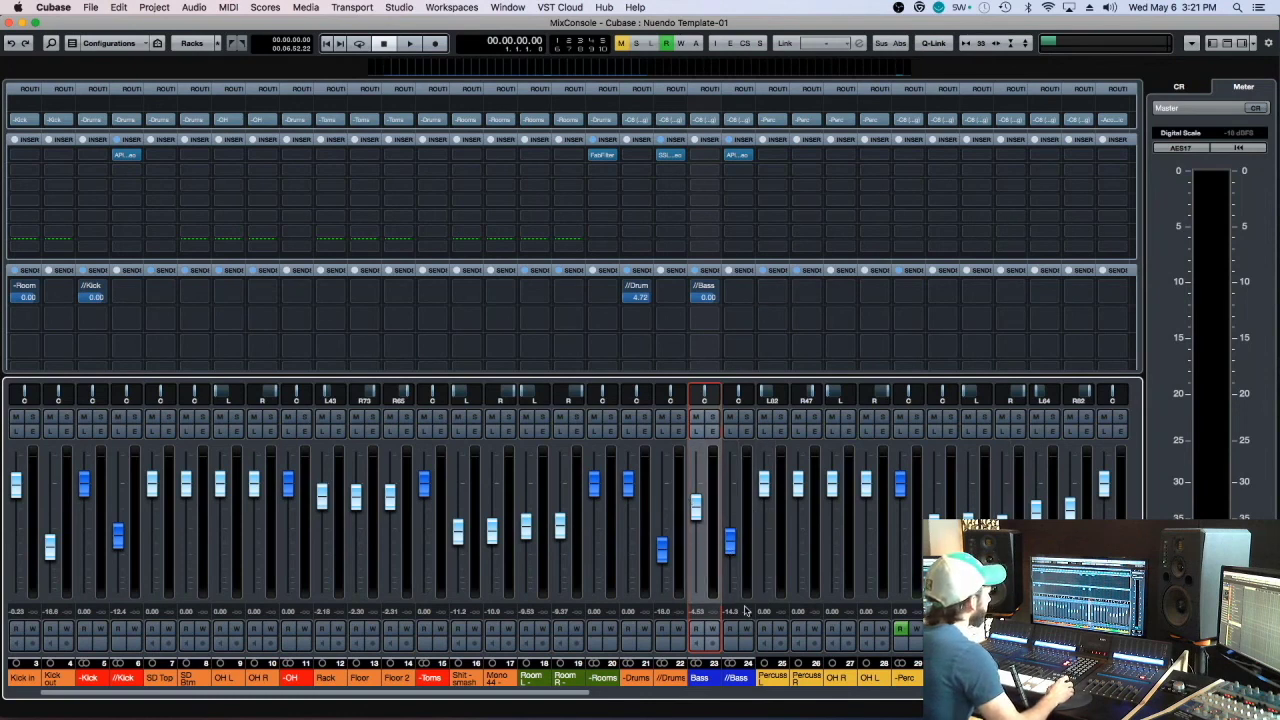
{"action": "scroll", "coordinate": [549, 697], "scroll_direction": "right", "scroll_amount": 1}
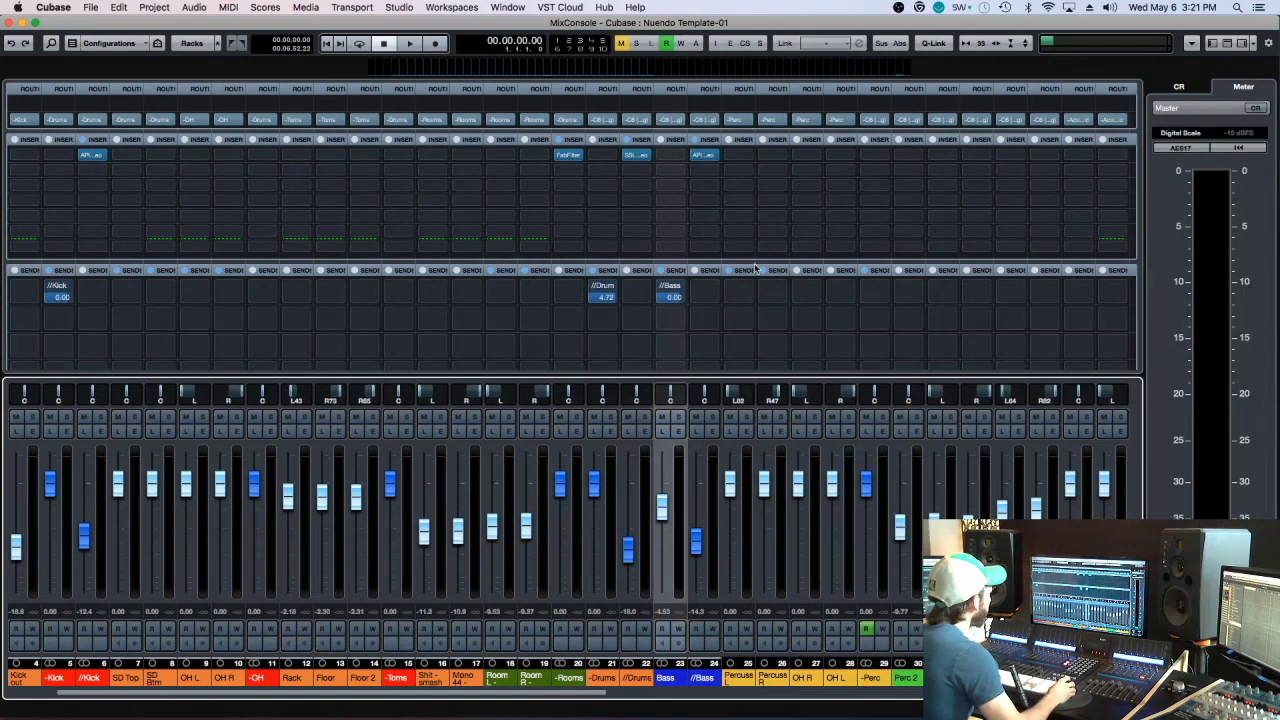
{"action": "left_click", "coordinate": [706, 156]}
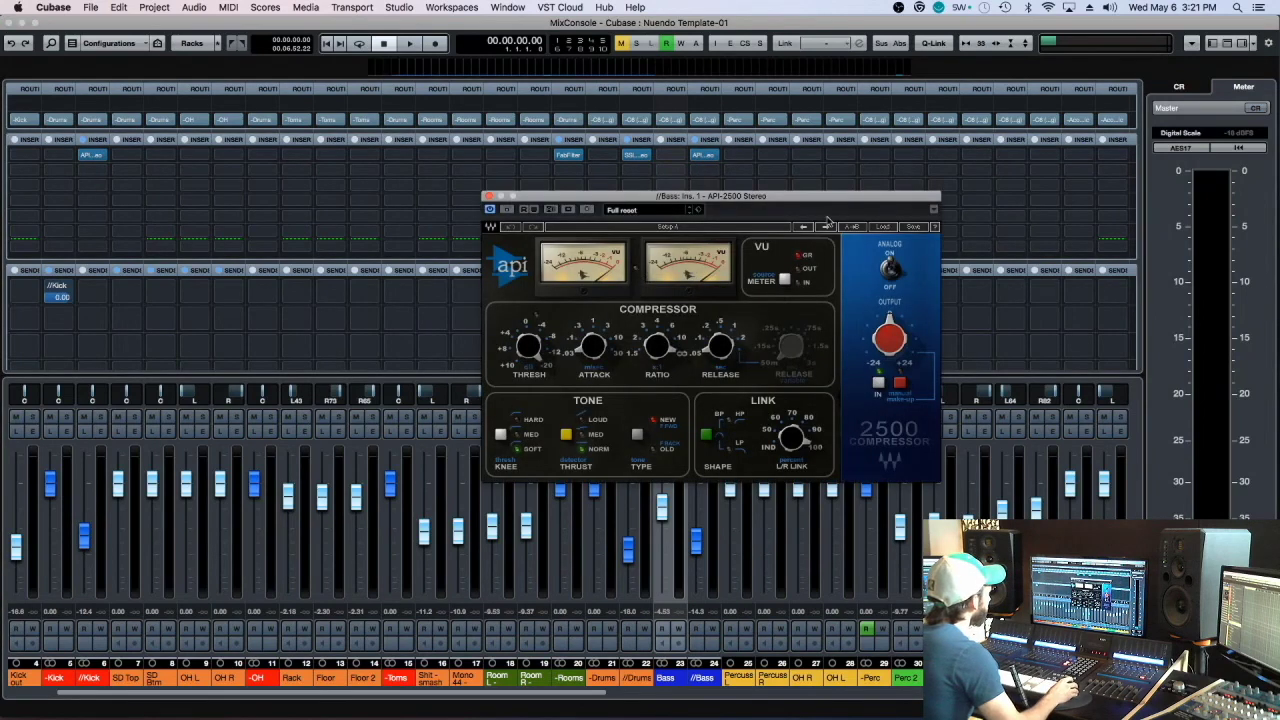
{"action": "left_click_drag", "start_coordinate": [827, 197], "coordinate": [806, 233]}
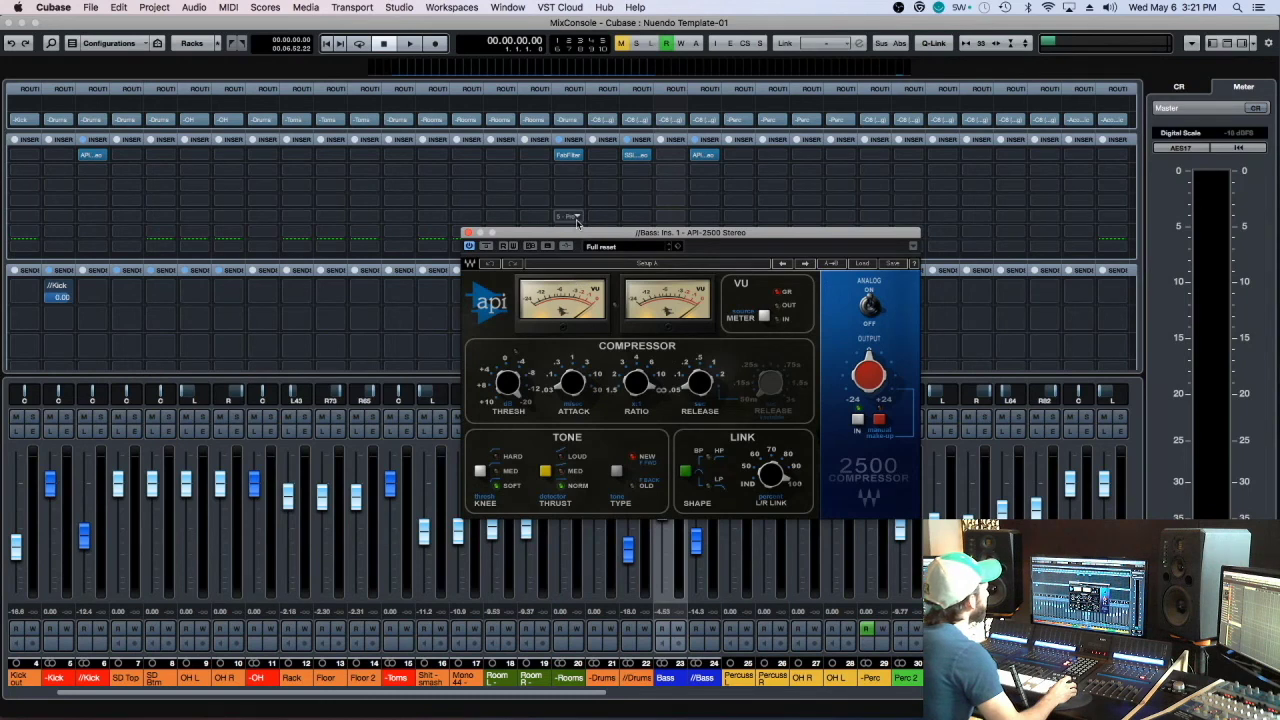
{"action": "left_click_drag", "start_coordinate": [576, 237], "coordinate": [580, 242]}
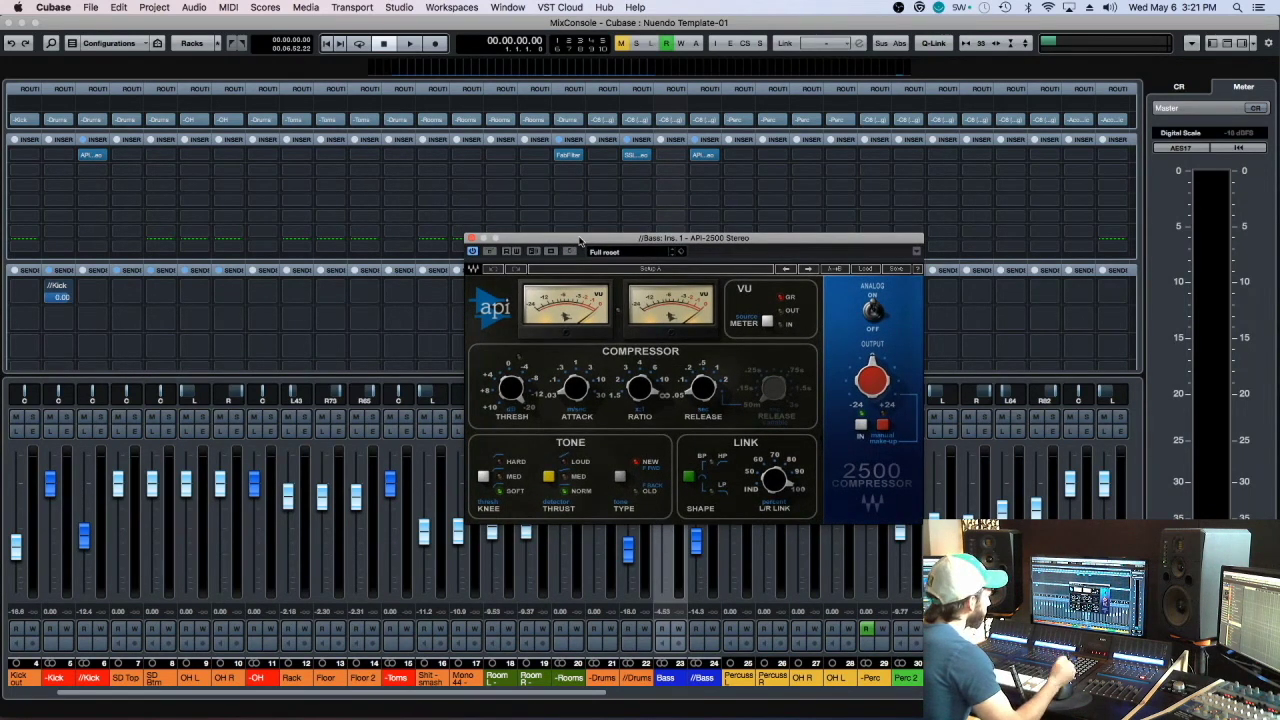
{"action": "left_click_drag", "start_coordinate": [580, 241], "coordinate": [590, 250]}
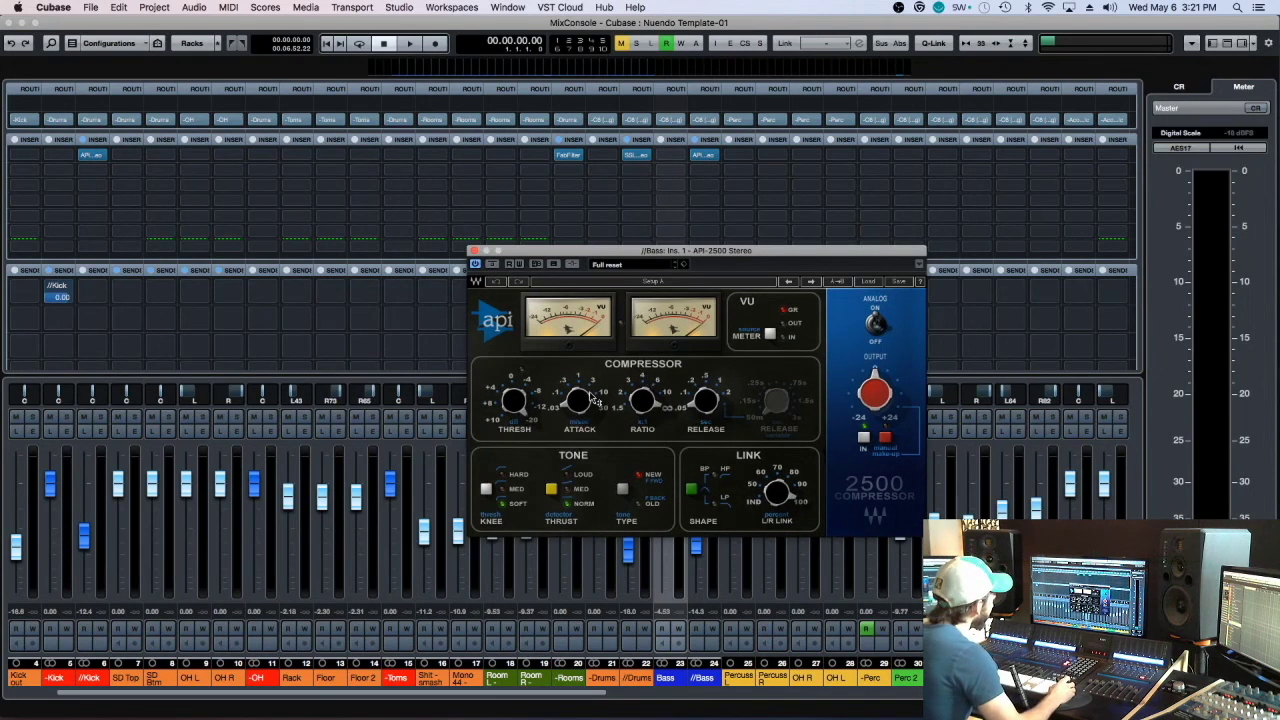
{"action": "mouse_move", "coordinate": [594, 400]}
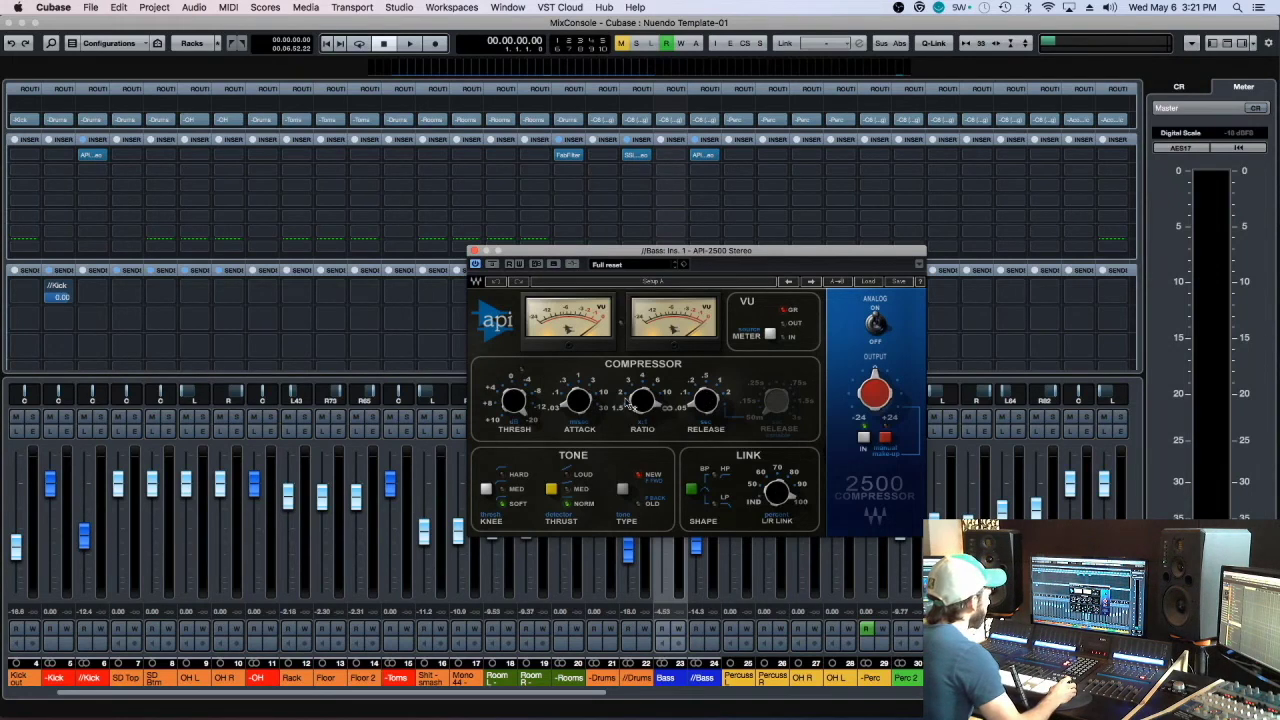
{"action": "mouse_move", "coordinate": [640, 402]}
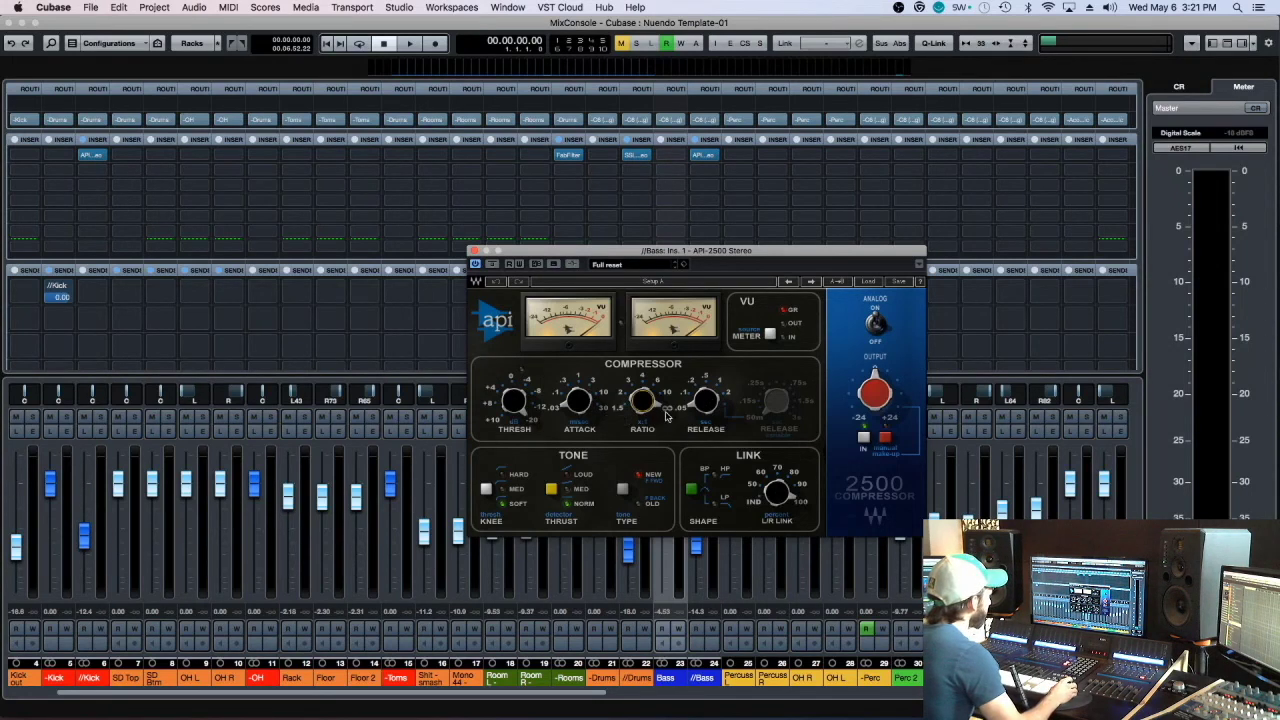
{"action": "left_click", "coordinate": [473, 250]}
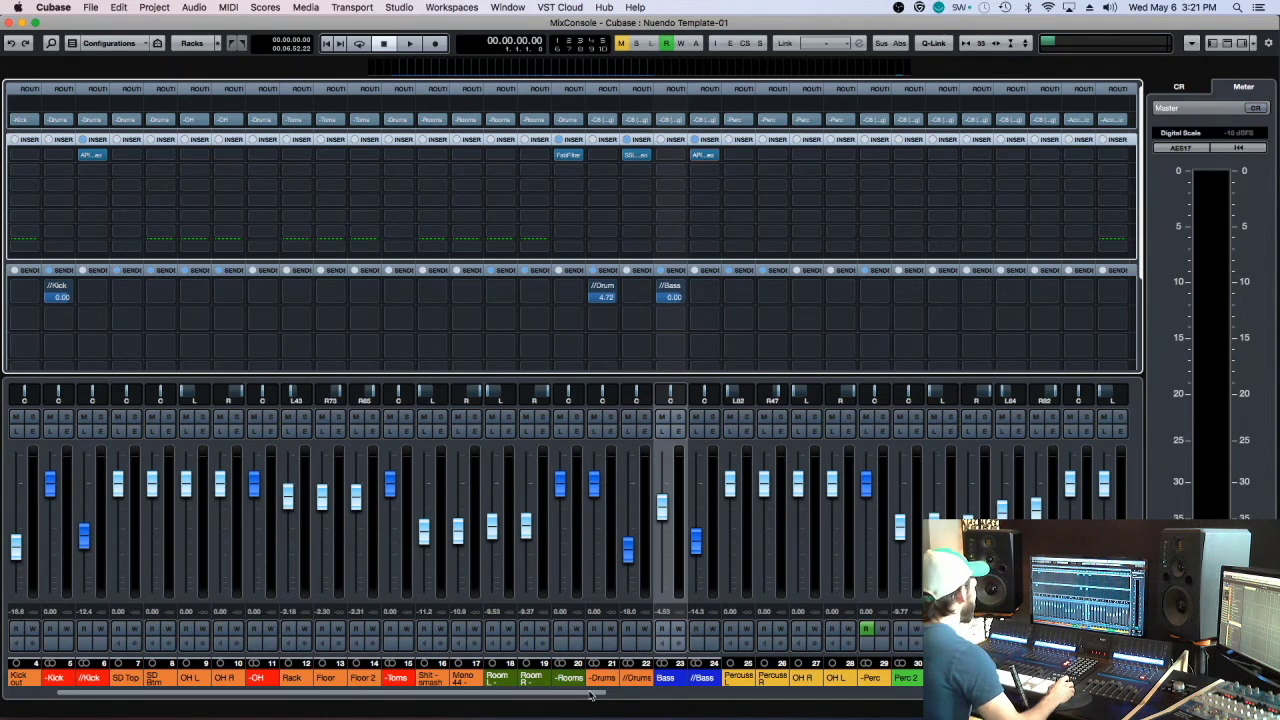
{"action": "scroll", "coordinate": [660, 525], "scroll_direction": "right", "scroll_amount": 1}
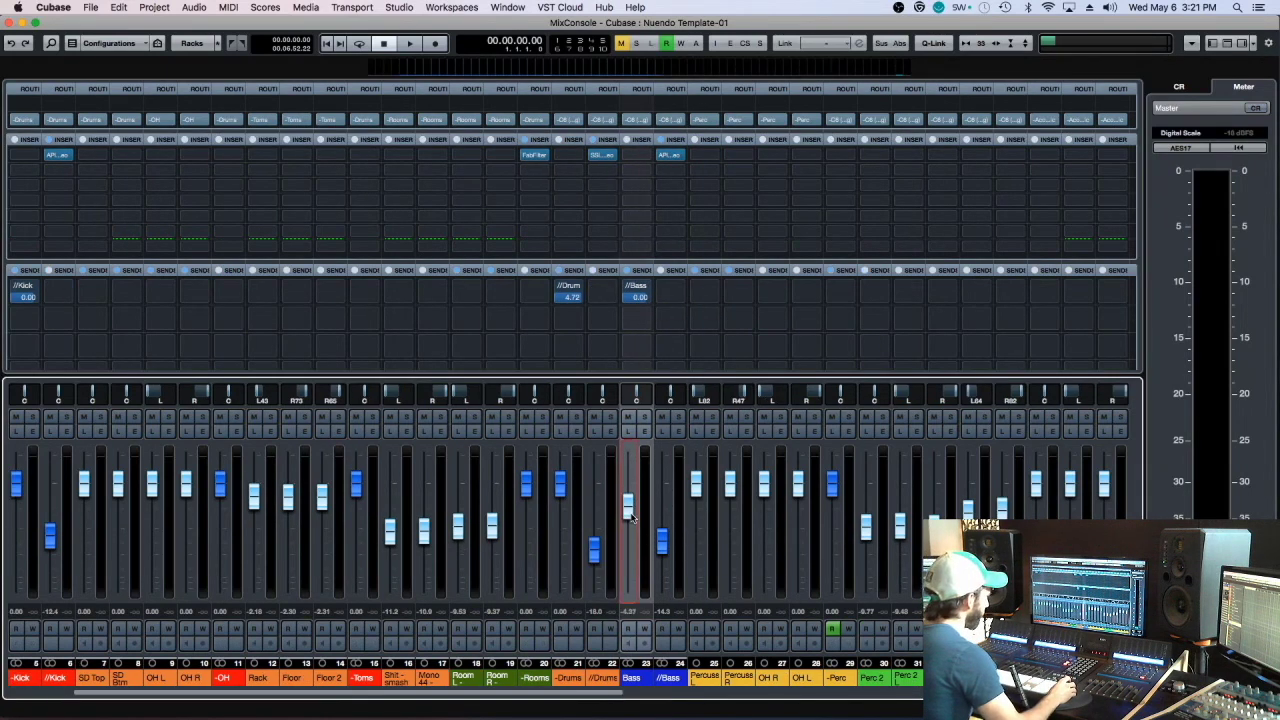
Raise the //Bass fader to -11.0 dB and solo the percussion group channels.
{"action": "mouse_move", "coordinate": [657, 543]}
{"action": "left_mouse_down"}
{"action": "mouse_move", "coordinate": [662, 530]}
{"action": "mouse_move", "coordinate": [630, 512]}
{"action": "mouse_move", "coordinate": [660, 533]}
{"action": "left_mouse_up"}
{"action": "left_click", "coordinate": [630, 511]}
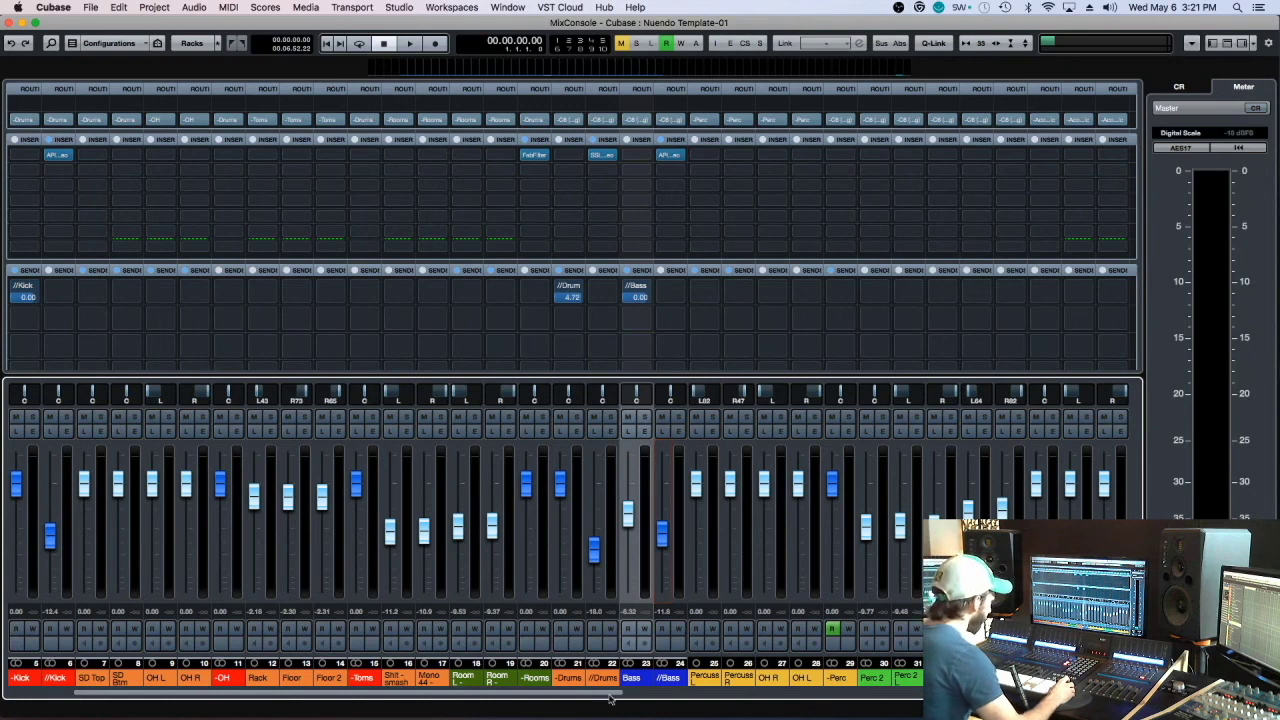
{"action": "scroll", "coordinate": [613, 695], "scroll_direction": "right", "scroll_amount": 3}
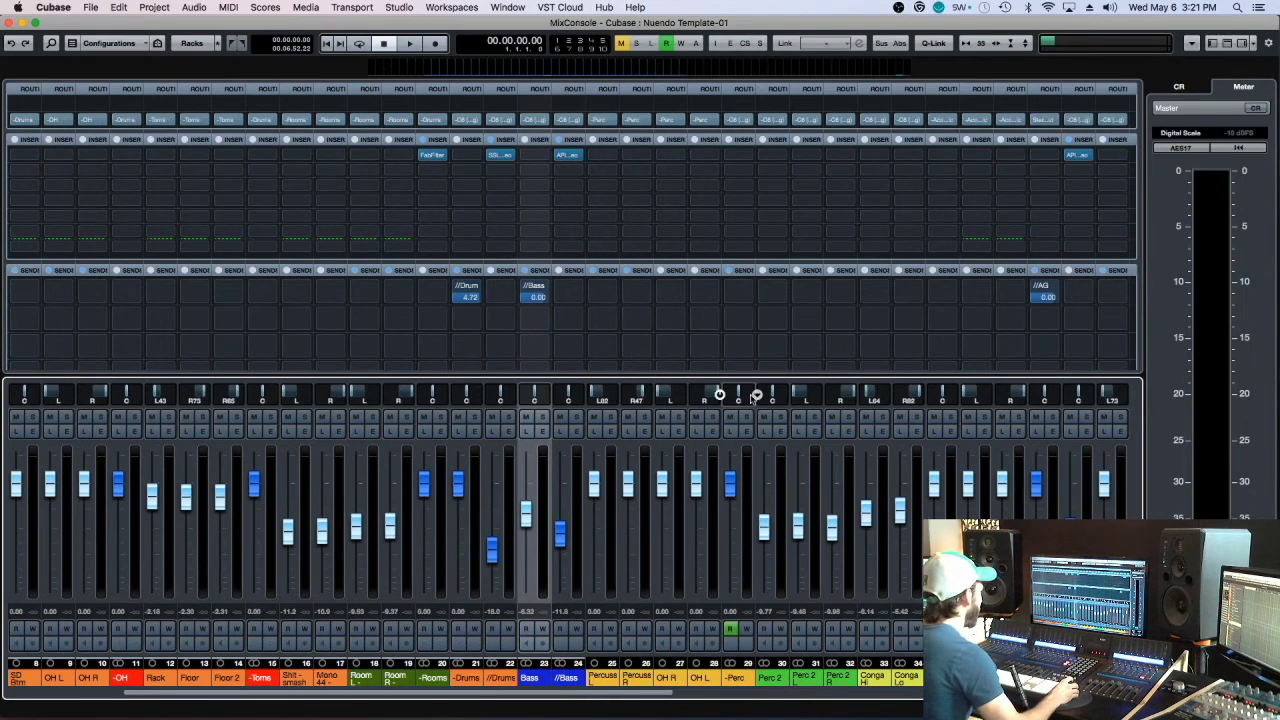
{"action": "left_click", "coordinate": [746, 418]}
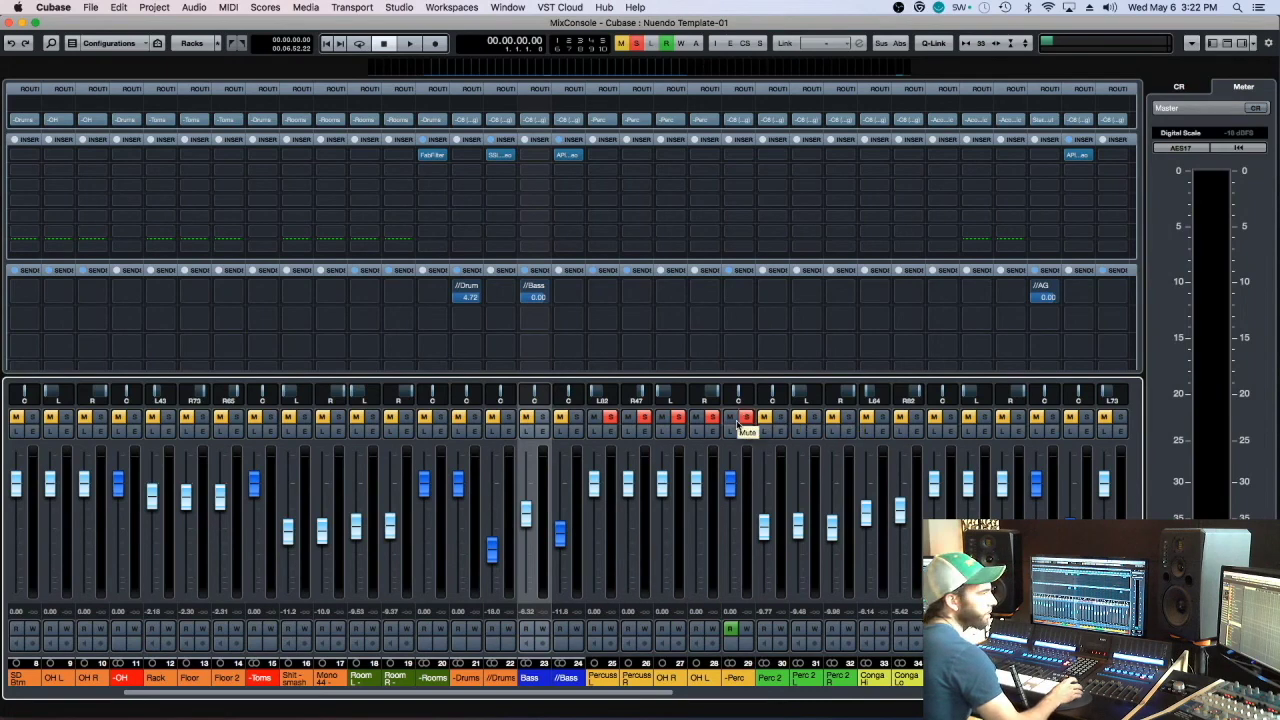
In the project window, extend the track selection from Percussion L through OH L.
{"action": "key", "text": "F3"}
{"action": "scroll", "coordinate": [966, 351], "scroll_direction": "down", "scroll_amount": 2}
{"action": "key", "text": "Down"}
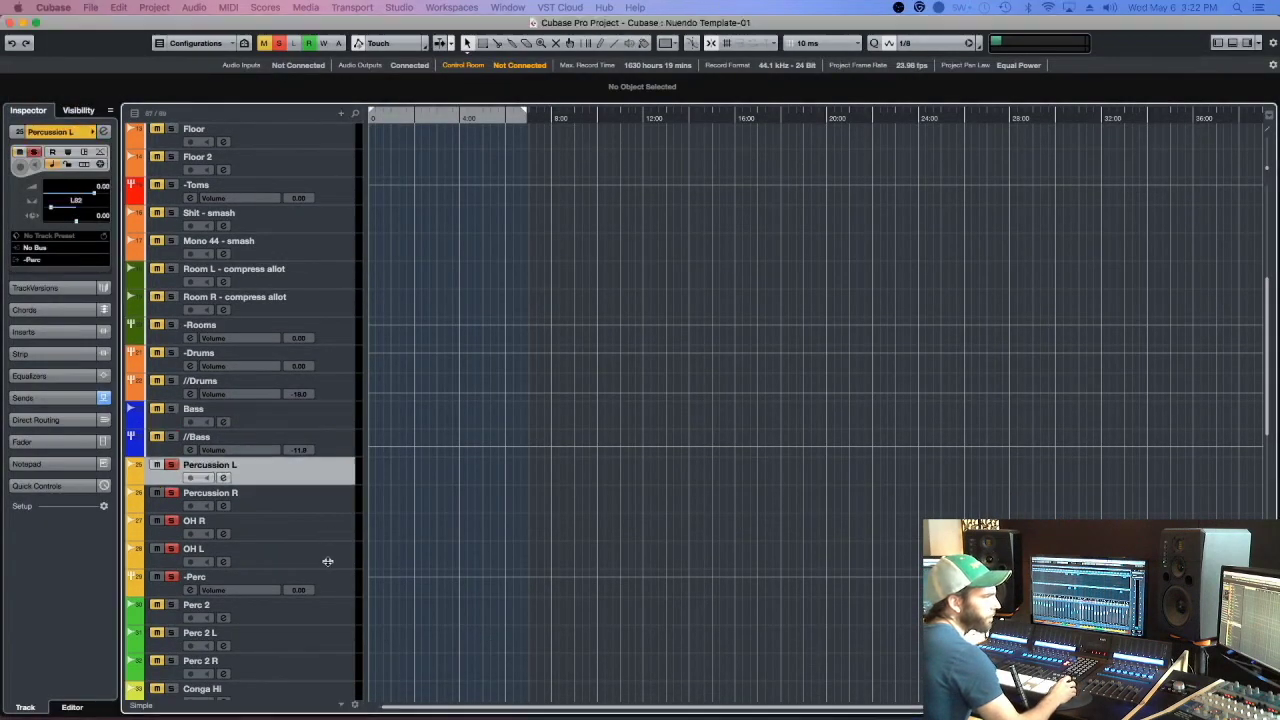
{"action": "left_click", "coordinate": [327, 561], "text": "shift"}
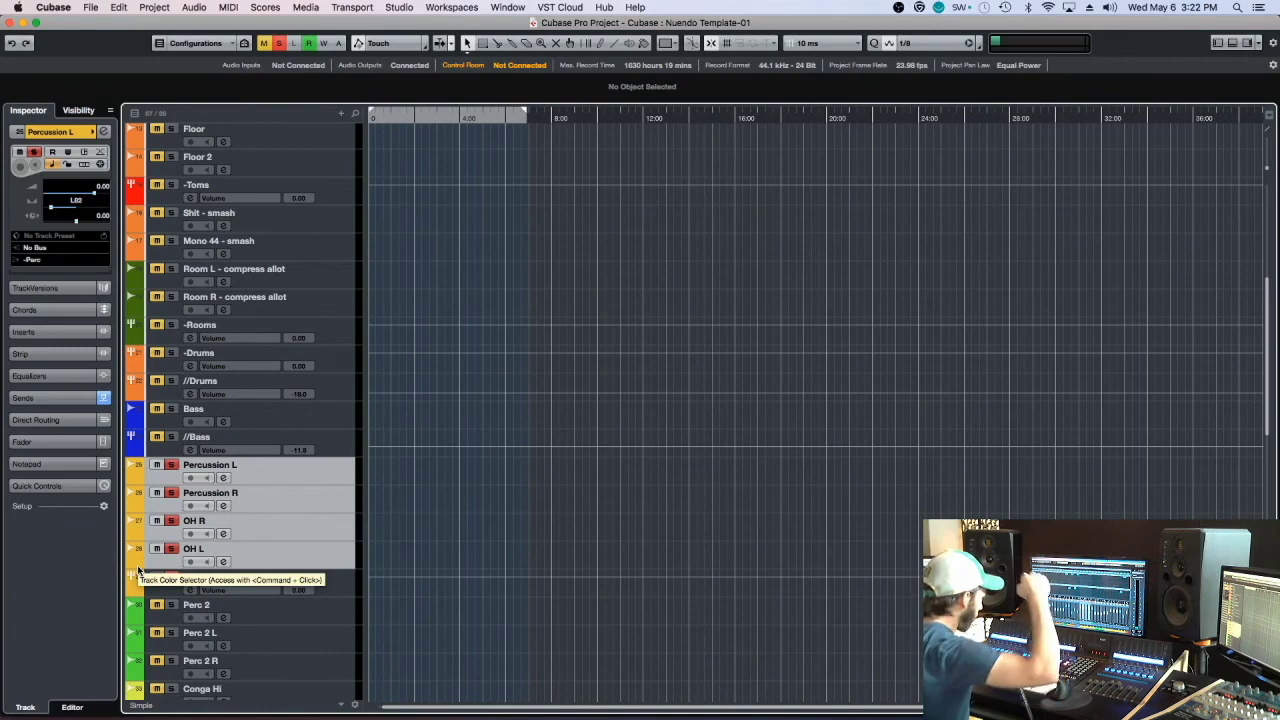
Clear all solos, select Perc 2 through Perc 2 R, and solo the linked acoustic group.
{"action": "key", "text": "F3"}
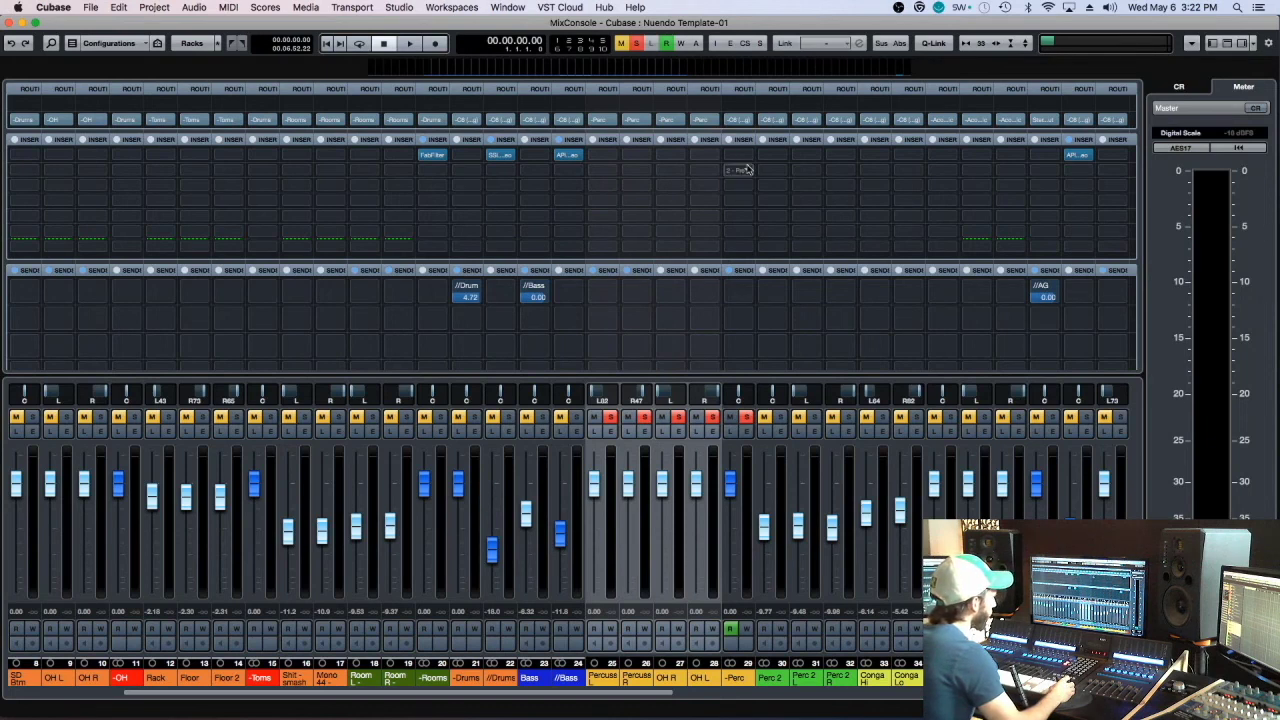
{"action": "left_click", "coordinate": [748, 418]}
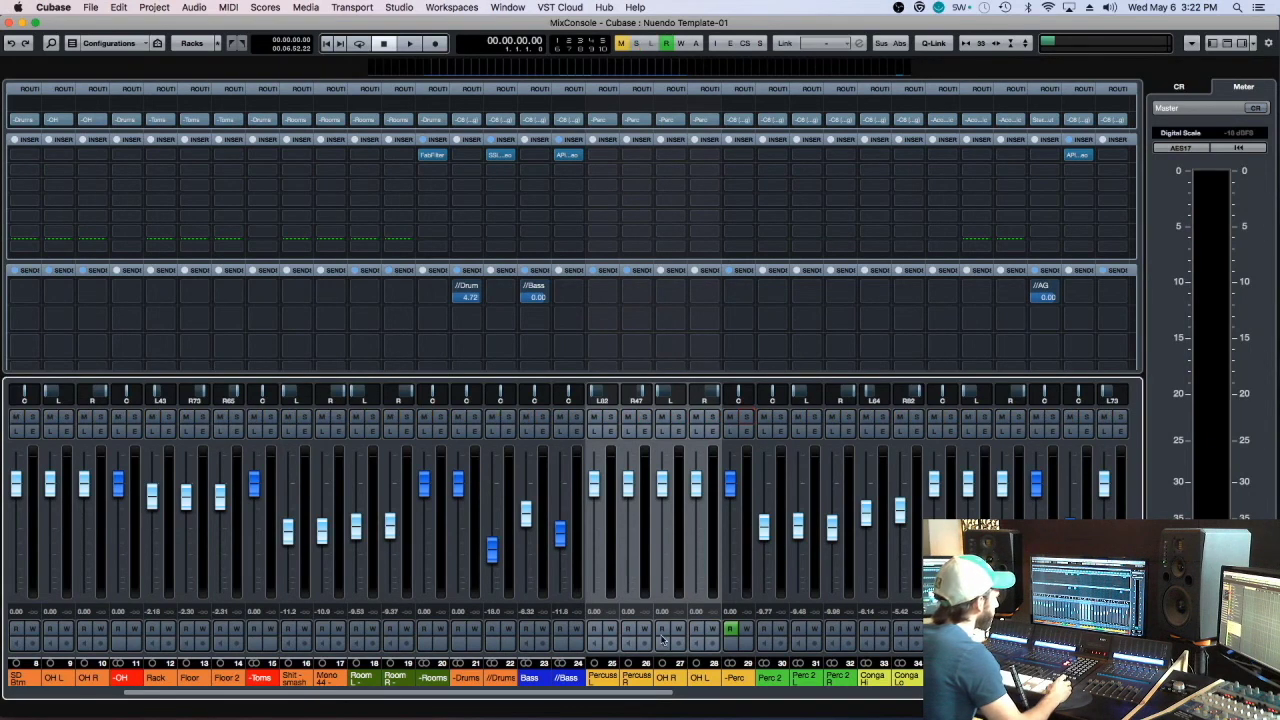
{"action": "left_click_drag", "start_coordinate": [672, 698], "coordinate": [750, 710]}
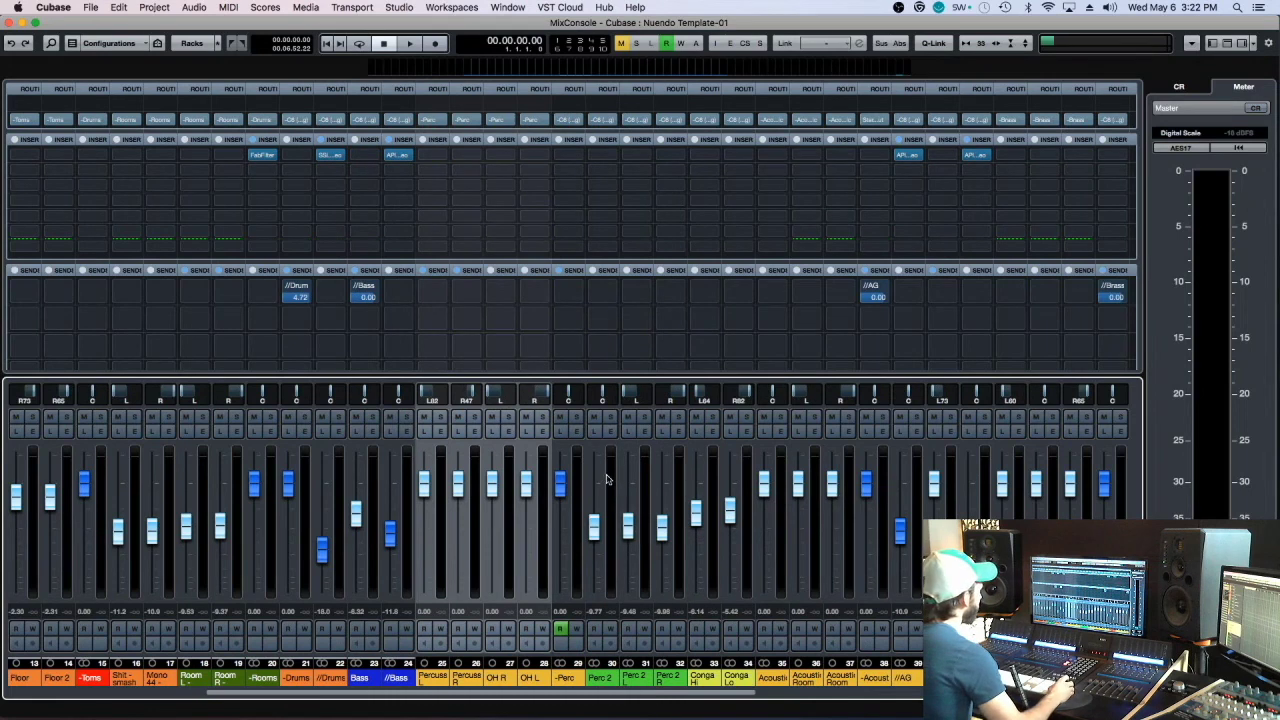
{"action": "left_click", "coordinate": [606, 482]}
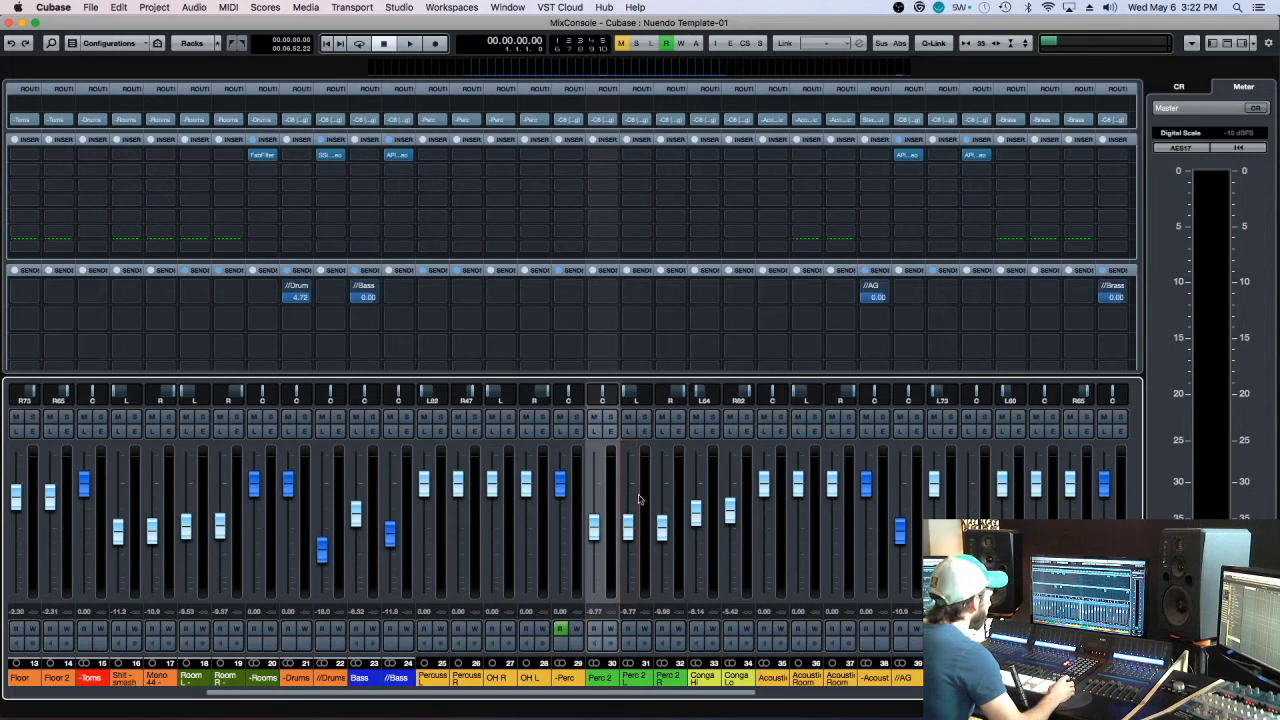
{"action": "left_click", "coordinate": [676, 497], "text": "shift"}
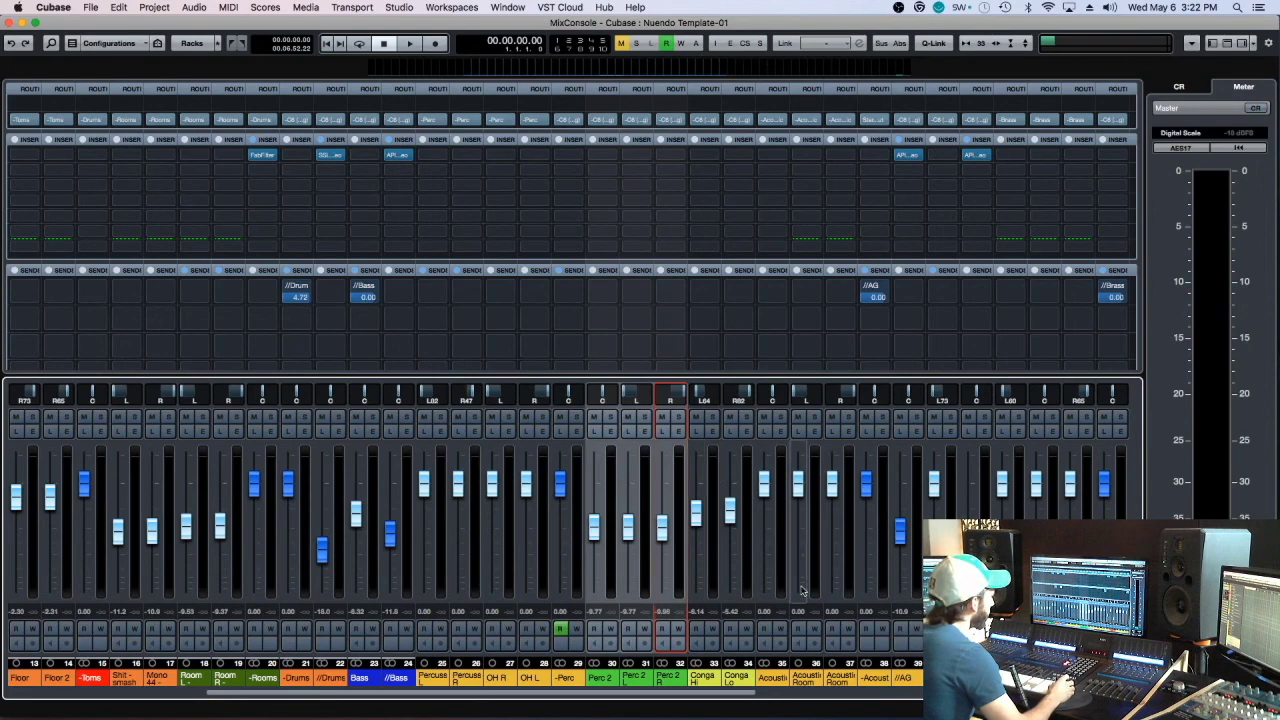
{"action": "left_click", "coordinate": [882, 416]}
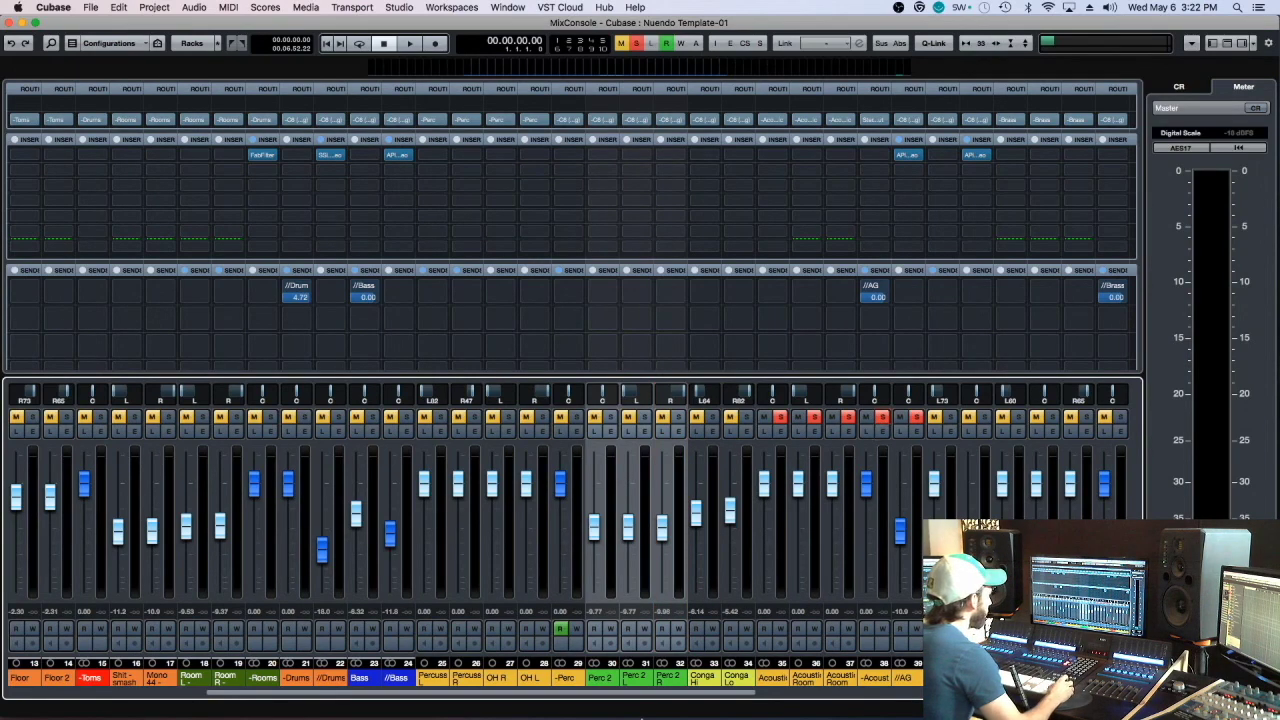
{"action": "scroll", "coordinate": [690, 698], "scroll_direction": "right", "scroll_amount": 1}
Select the Acoustic and Acoustic Room tracks and bring them up in the mixer.
{"action": "key", "text": "F3"}
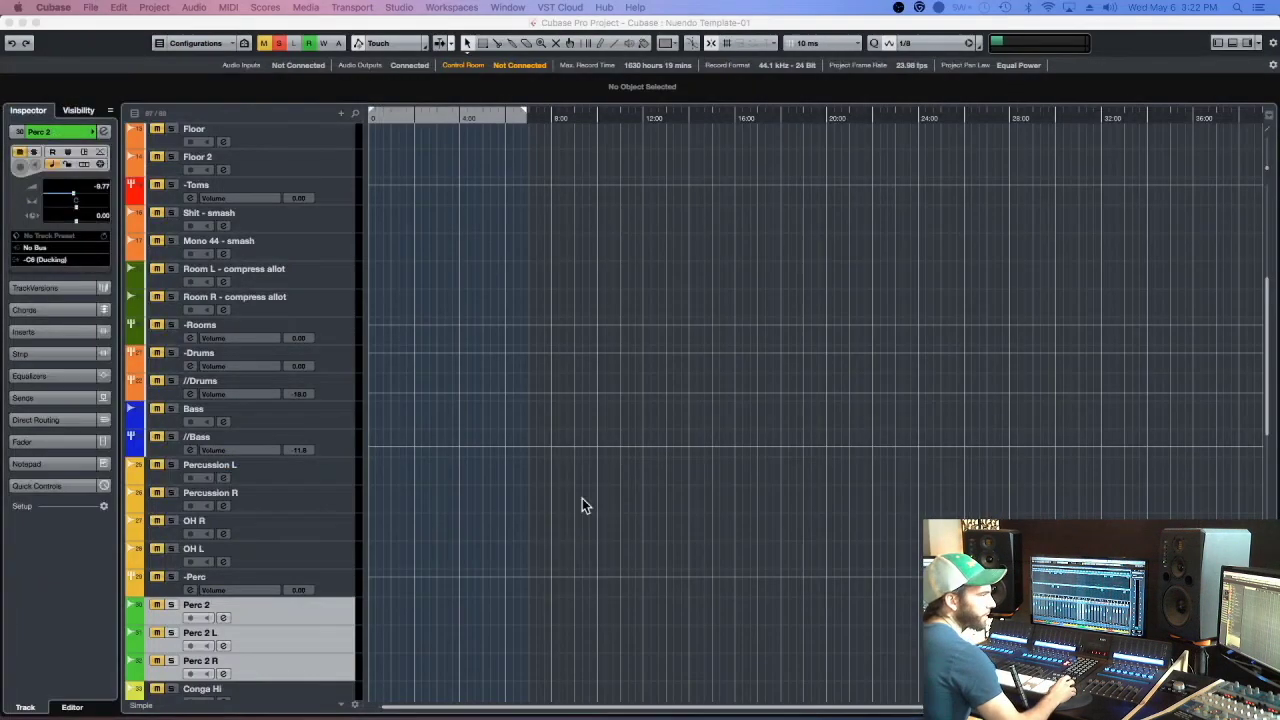
{"action": "left_click", "coordinate": [338, 539]}
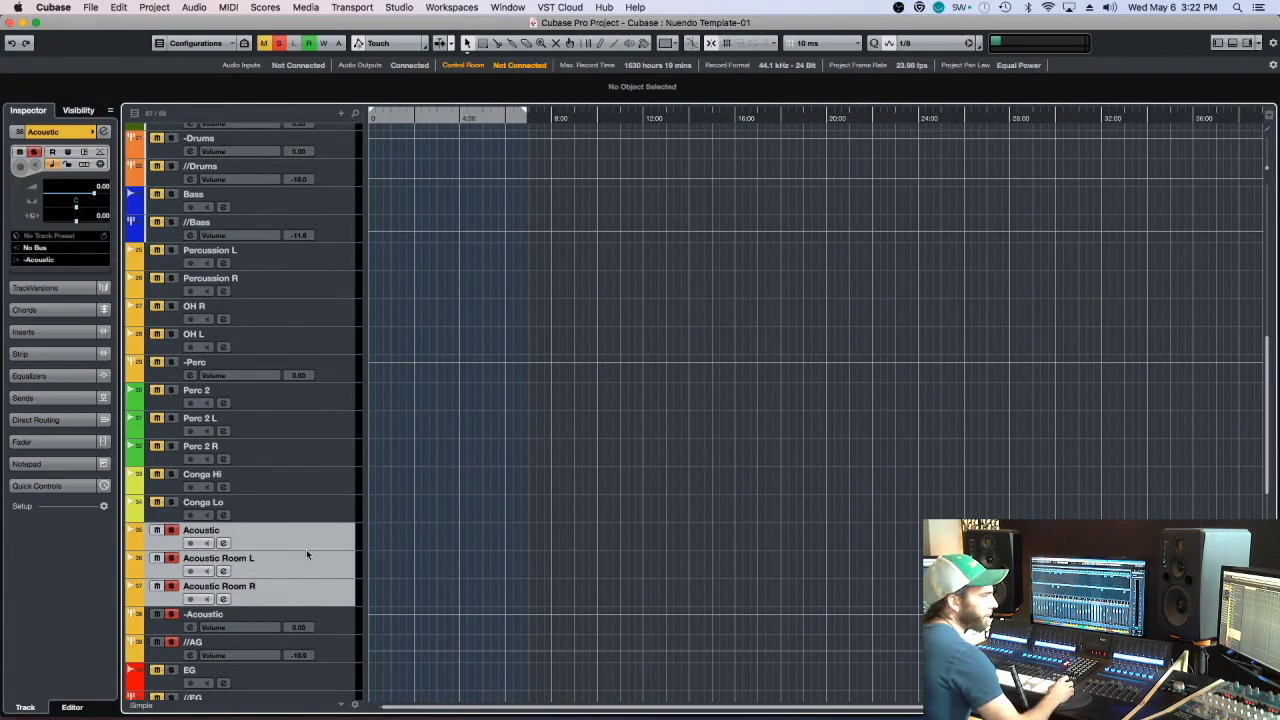
{"action": "key", "text": "F3"}
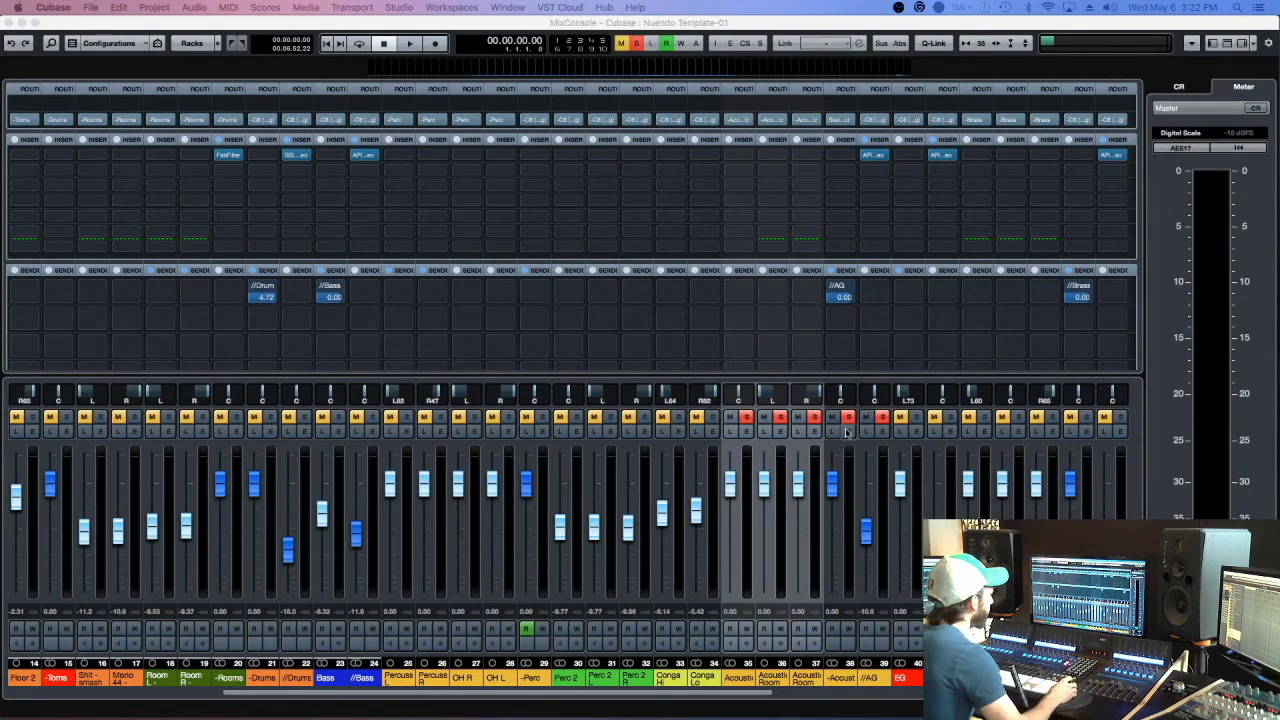
Clear the active solos and solo the Tenor Sax, Trumpet, Trombone and -Brass channels.
{"action": "left_click", "coordinate": [840, 482]}
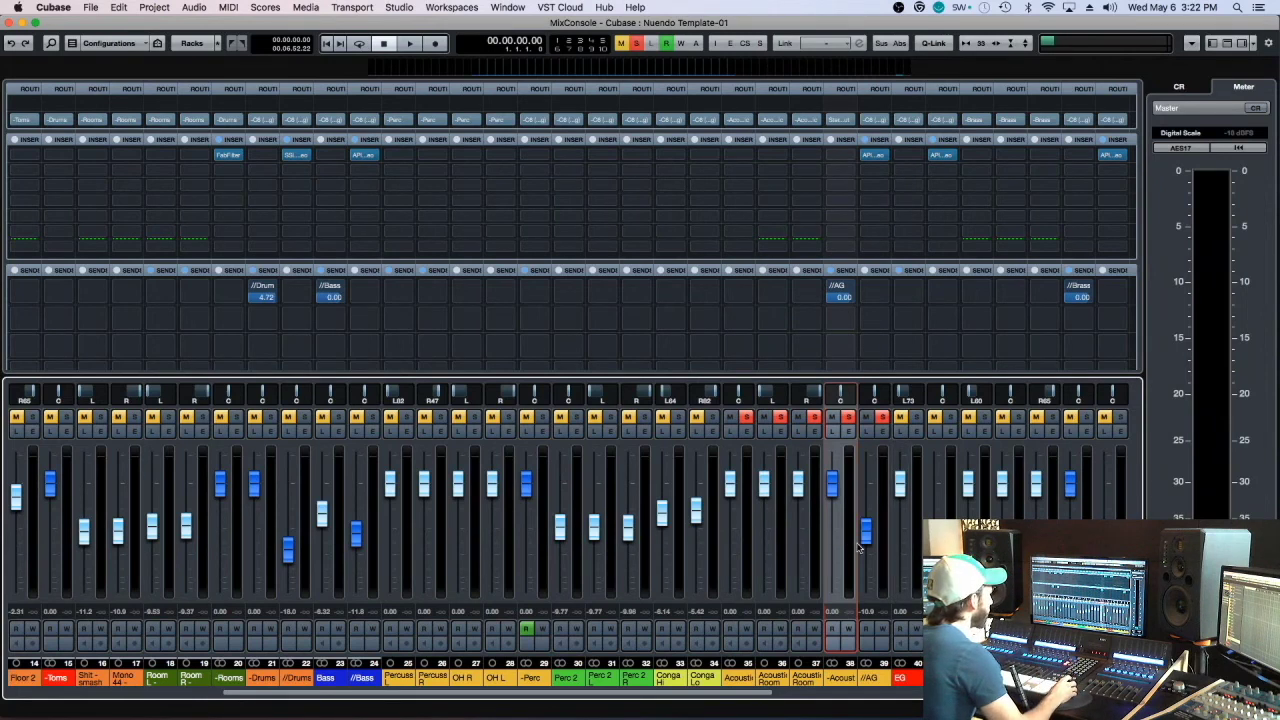
{"action": "left_click", "coordinate": [831, 425]}
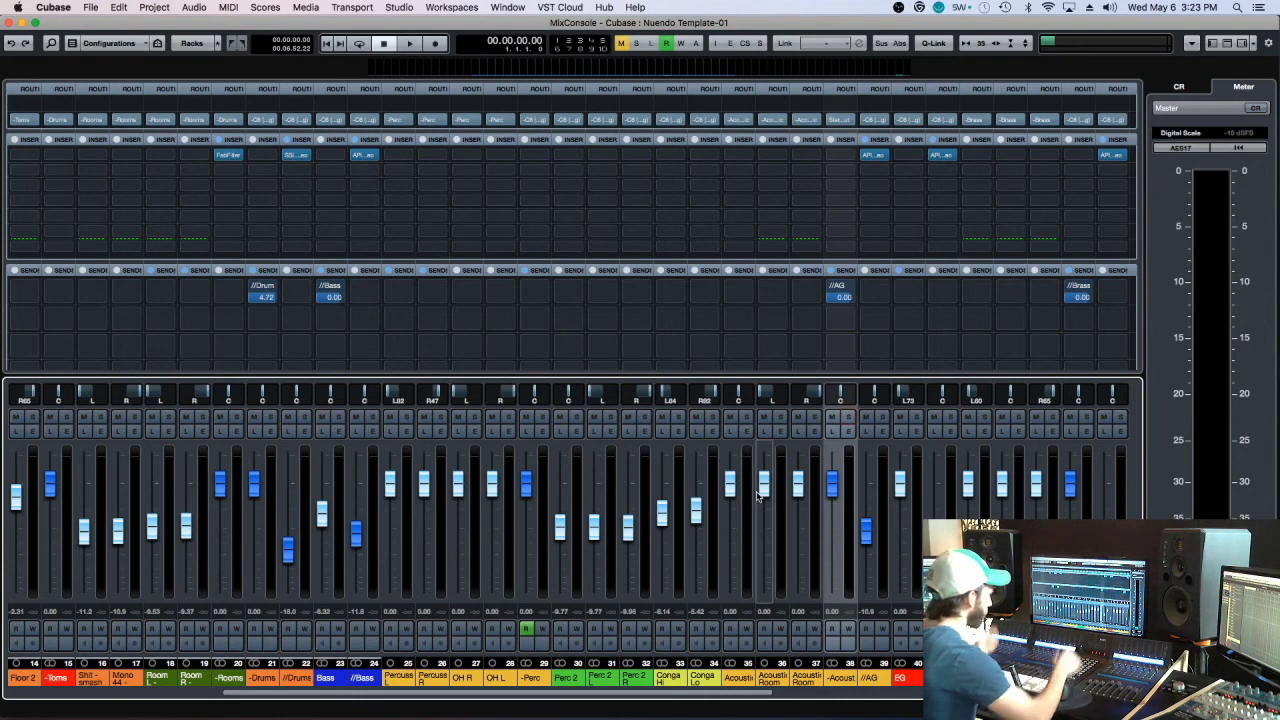
{"action": "left_click_drag", "start_coordinate": [748, 692], "coordinate": [803, 708]}
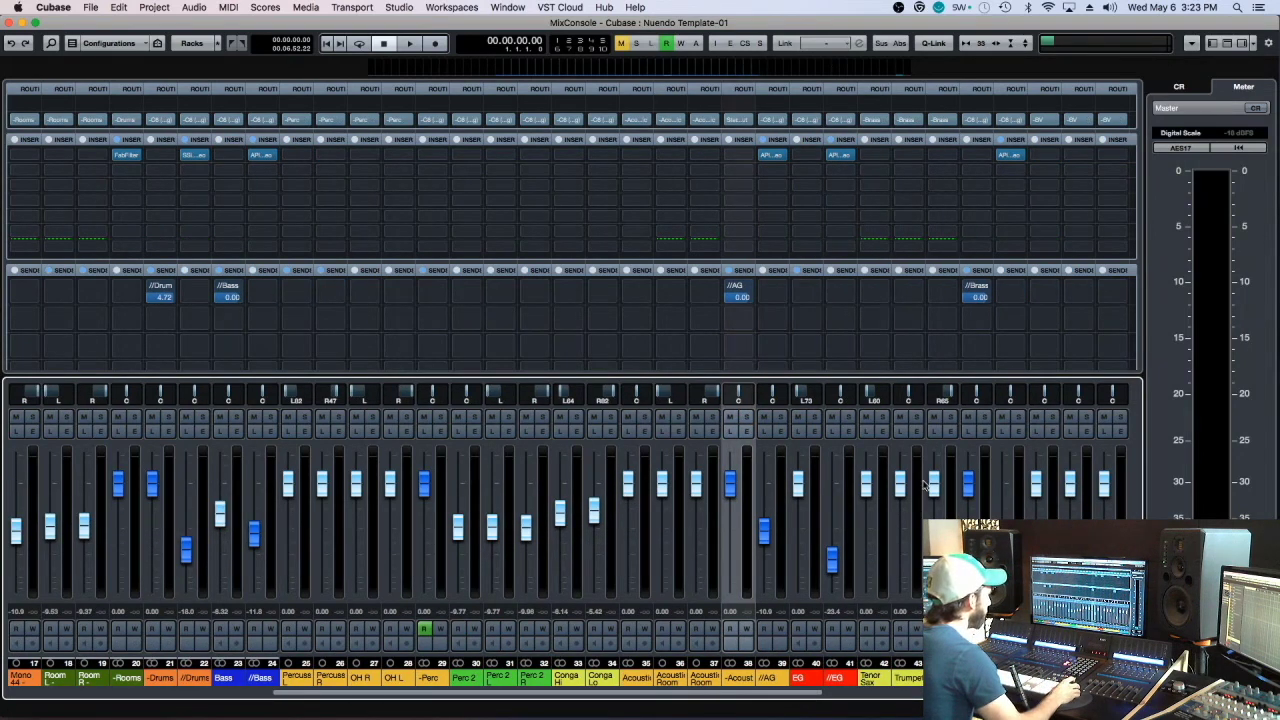
{"action": "left_click", "coordinate": [984, 416]}
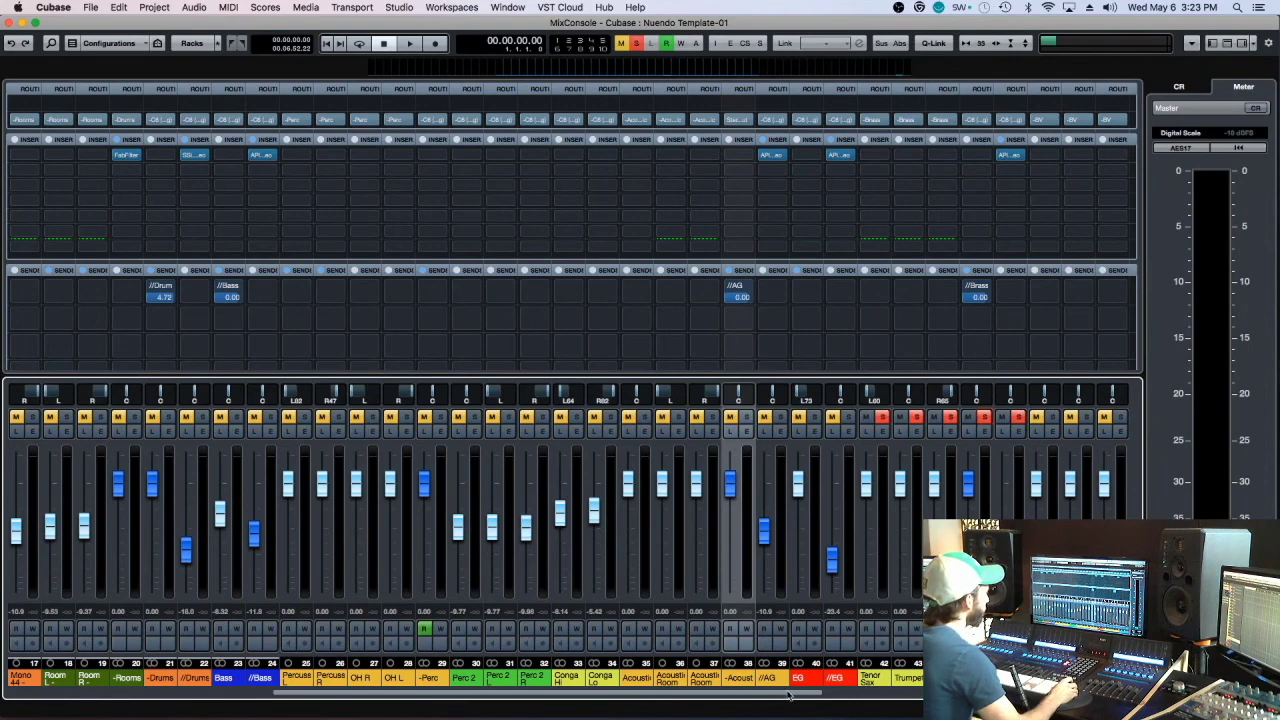
{"action": "scroll", "coordinate": [789, 697], "scroll_direction": "right", "scroll_amount": 2}
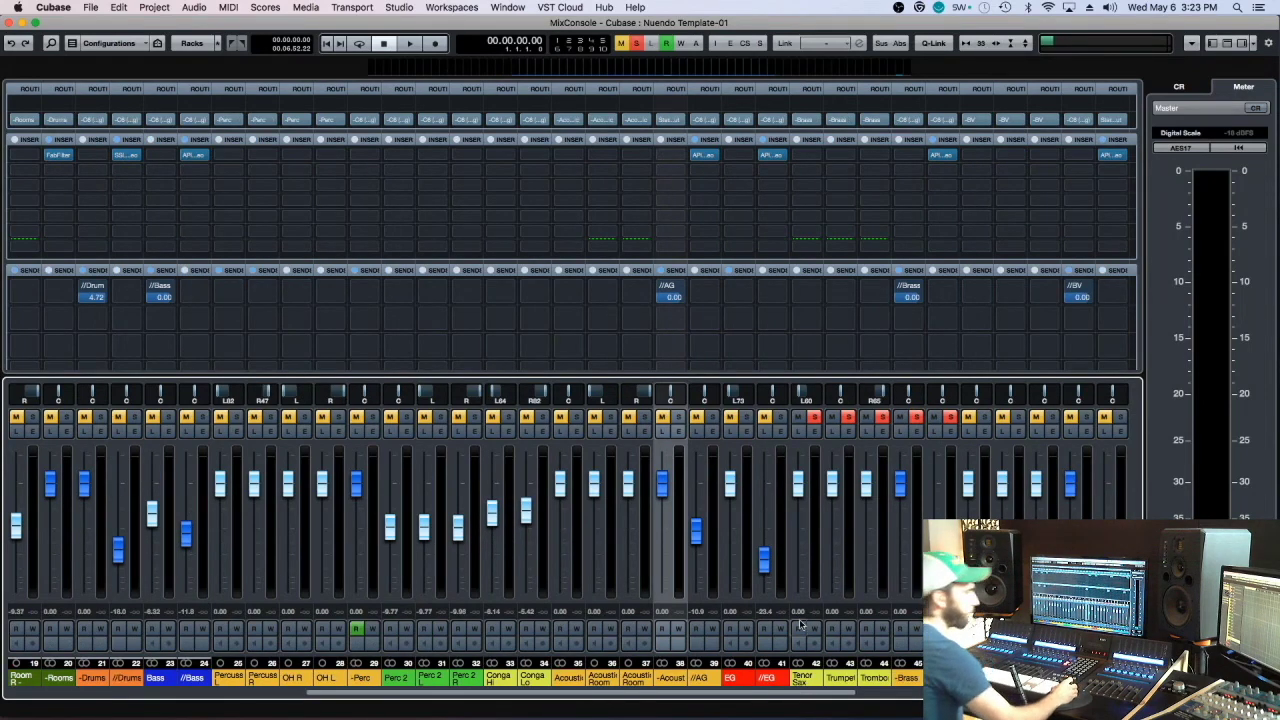
{"action": "key", "text": "F3"}
{"action": "key", "text": "F3"}
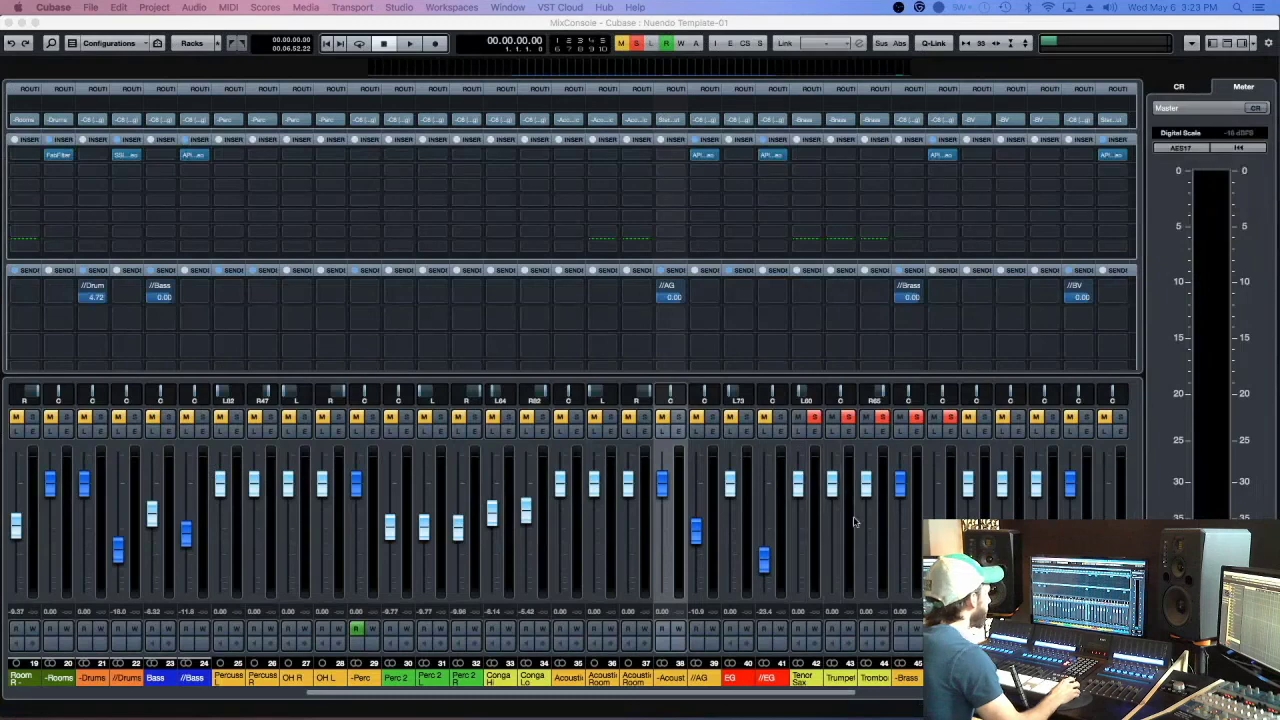
{"action": "key", "text": "F3"}
Select the Tenor Sax, Trumpet, Trombone and -Brass tracks in the track list.
{"action": "scroll", "coordinate": [535, 441], "scroll_direction": "down", "scroll_amount": 10}
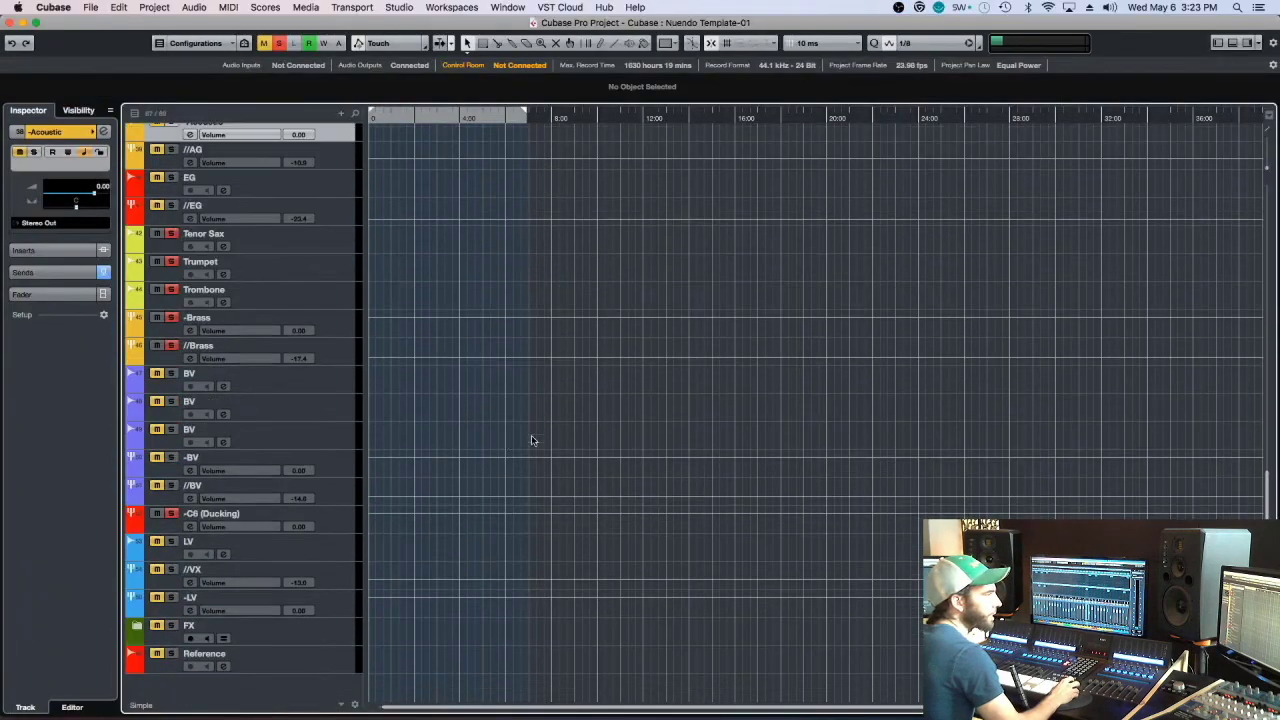
{"action": "left_click", "coordinate": [326, 330]}
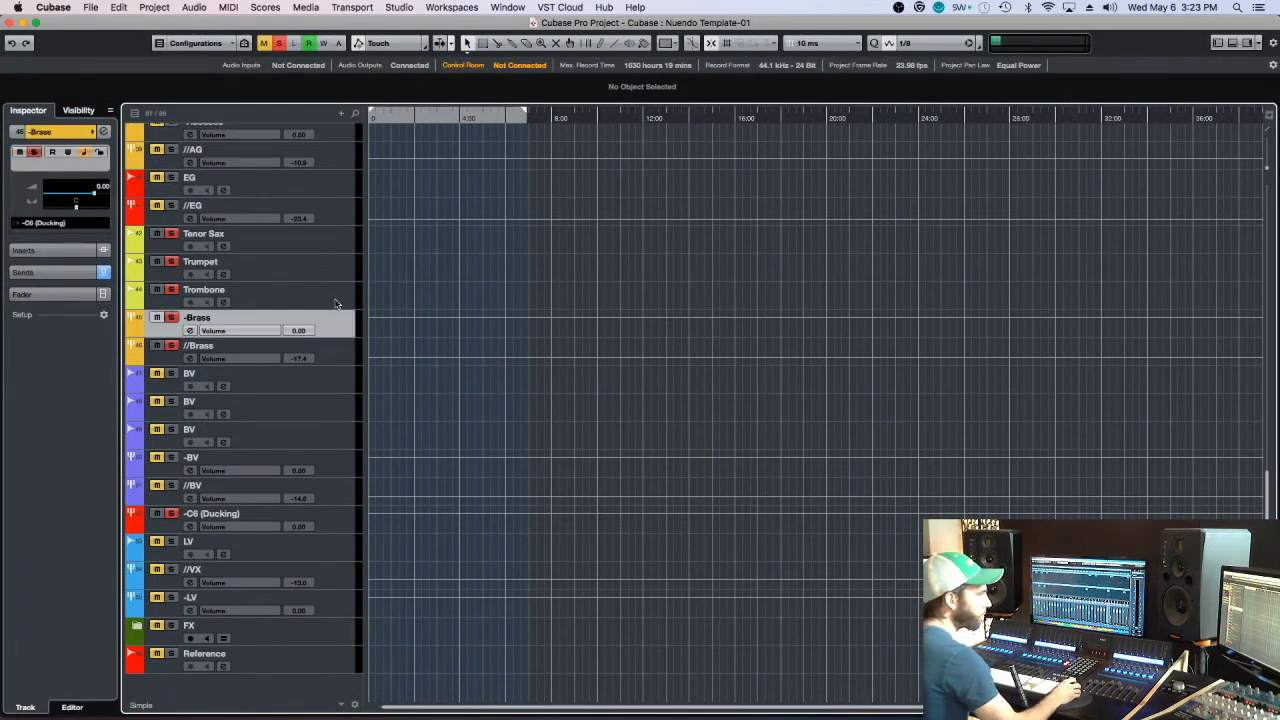
{"action": "left_click", "coordinate": [336, 303]}
{"action": "left_click", "coordinate": [337, 251], "text": "shift"}
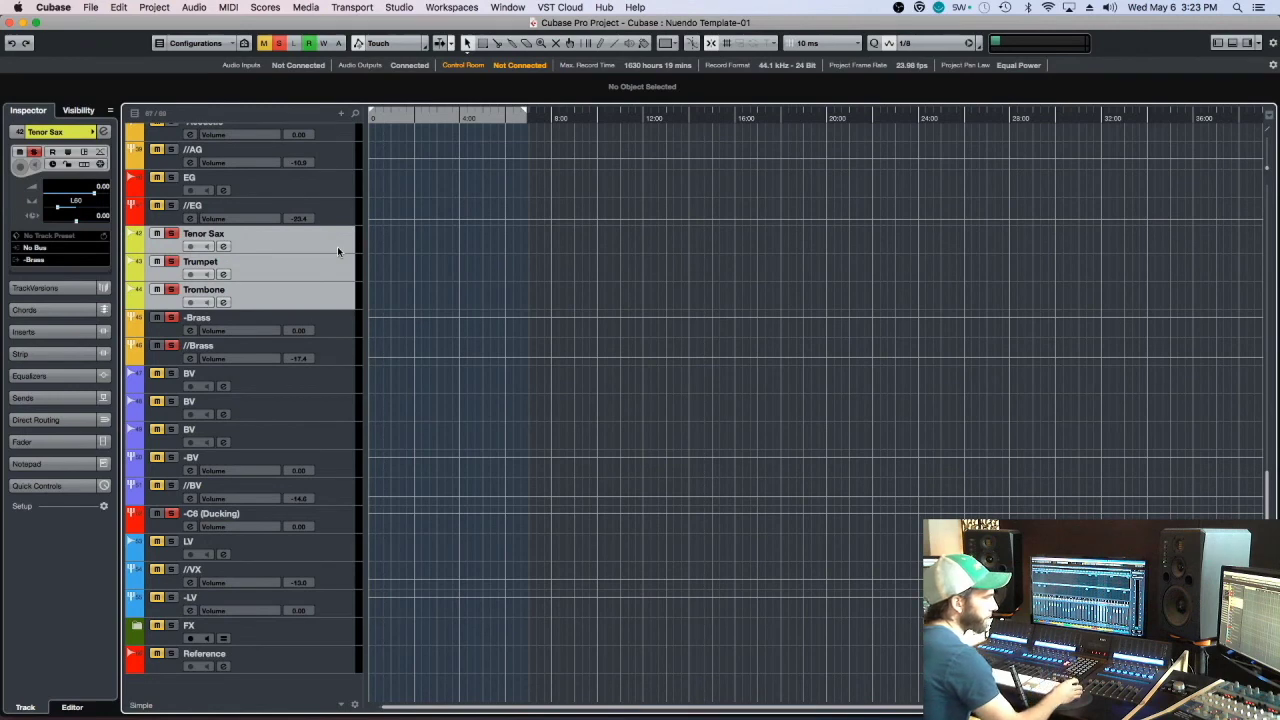
{"action": "left_click", "coordinate": [220, 240]}
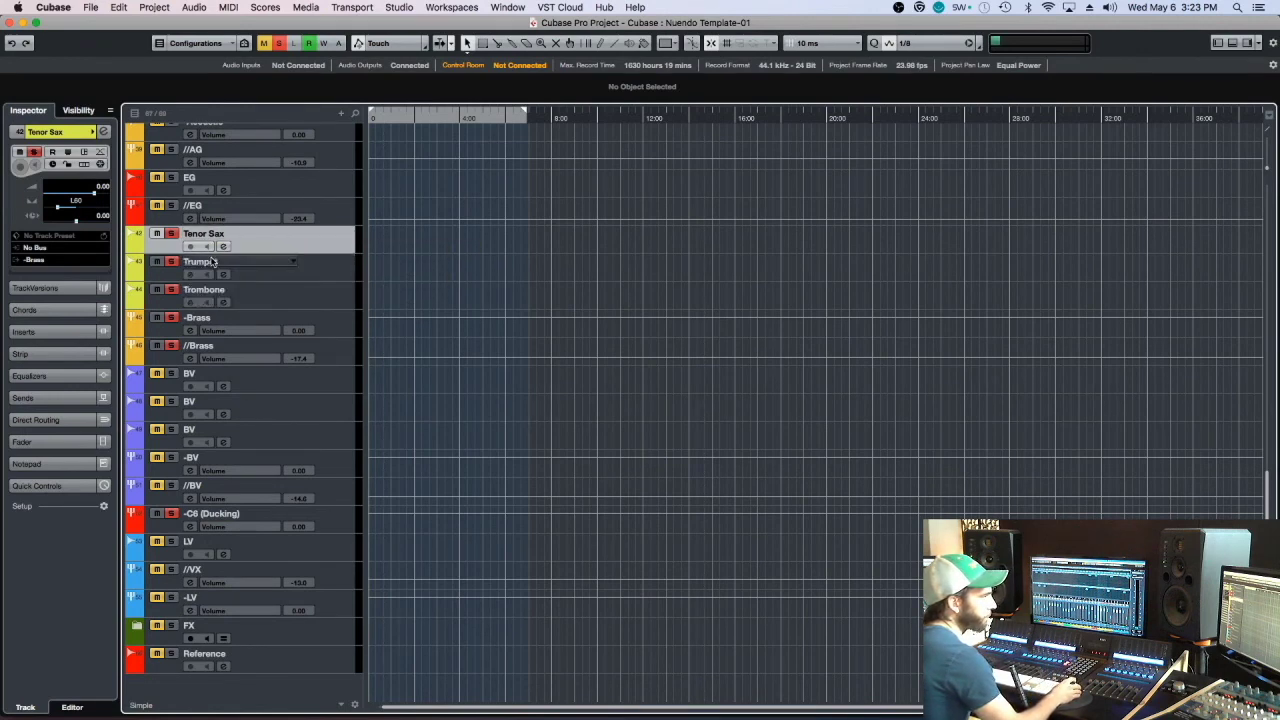
{"action": "left_click", "coordinate": [212, 262]}
{"action": "left_click", "coordinate": [272, 298]}
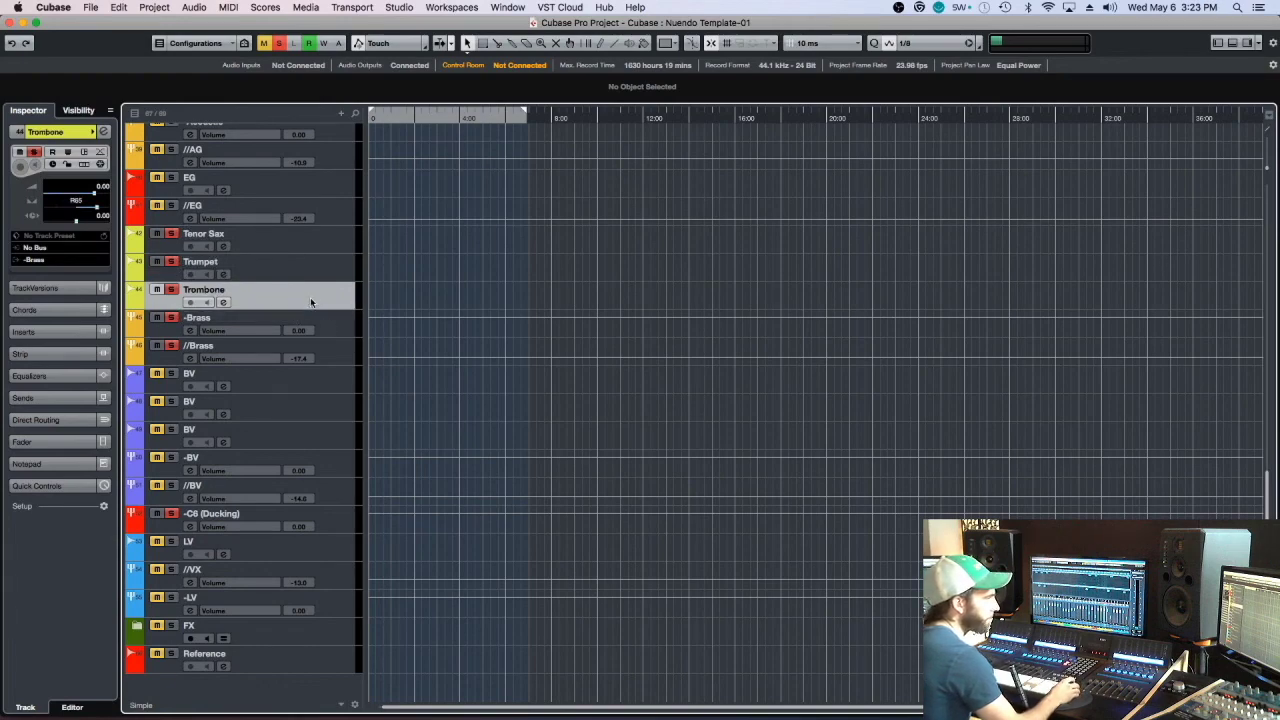
{"action": "left_click", "coordinate": [330, 328]}
In the mixer, check the plug-in list for an empty -Brass insert slot without adding anything.
{"action": "key", "text": "F3"}
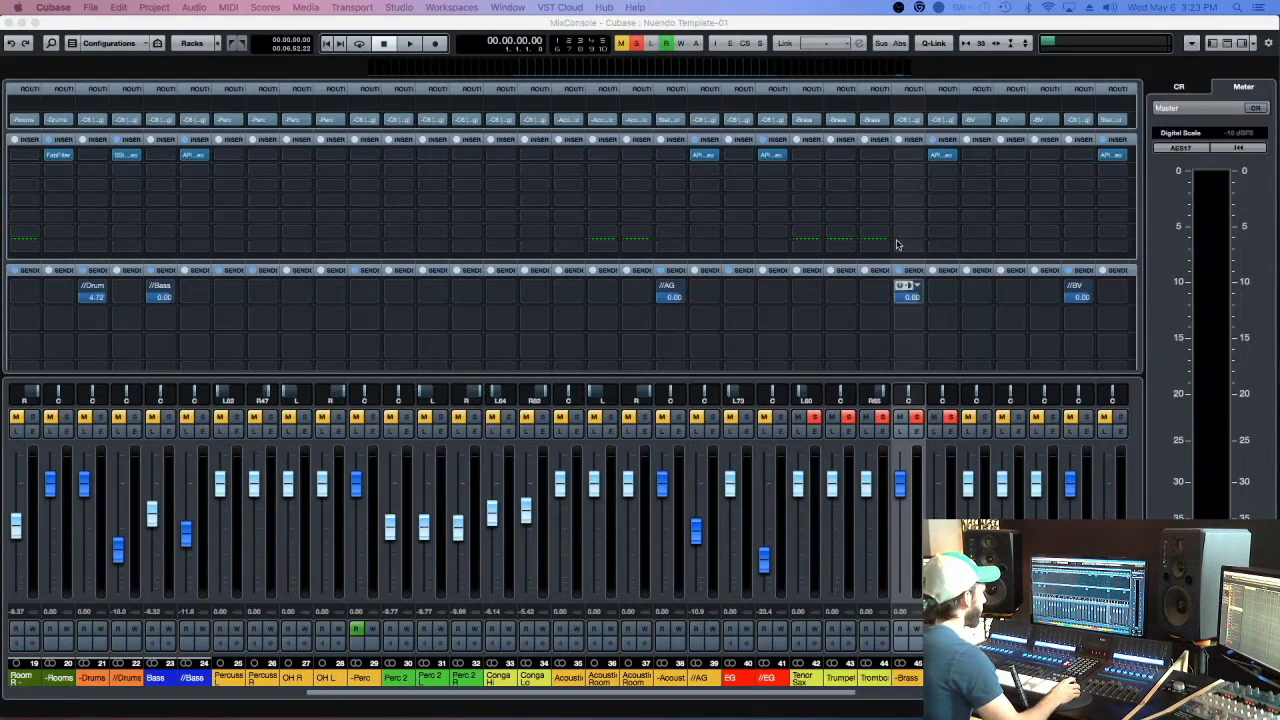
{"action": "left_click", "coordinate": [909, 157]}
{"action": "key", "text": "Escape"}
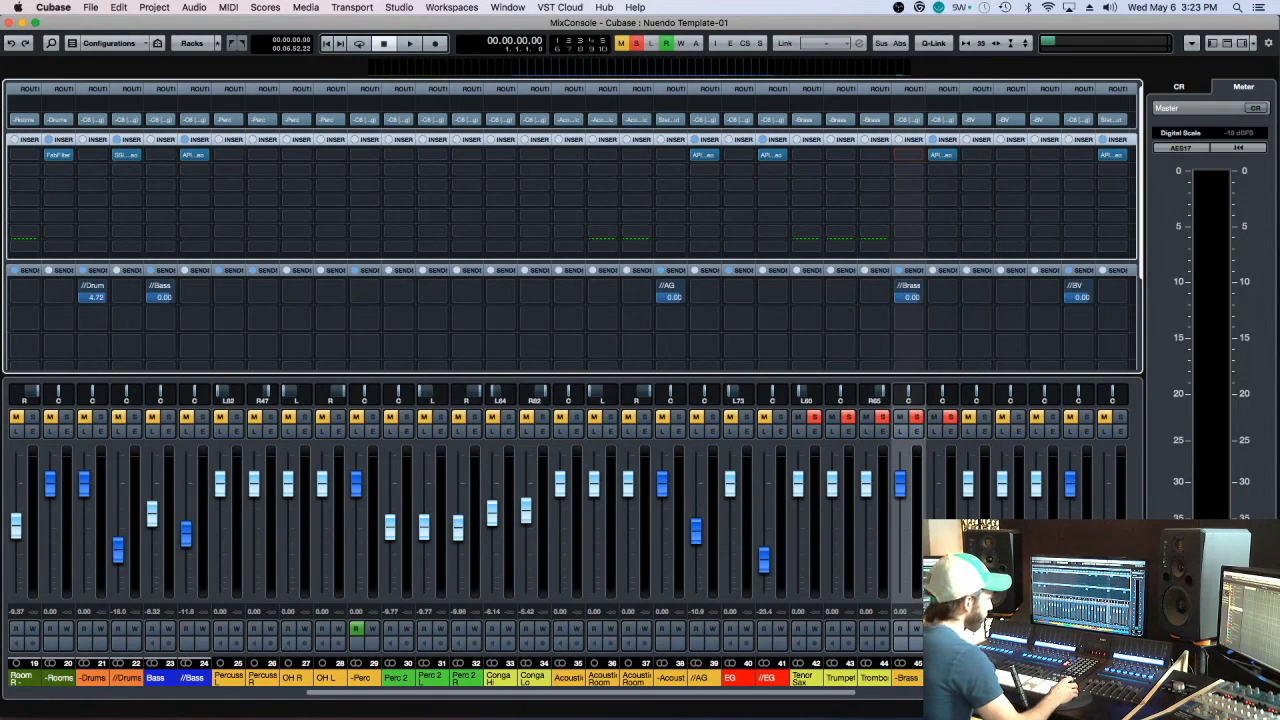
{"action": "left_click", "coordinate": [899, 176]}
{"action": "key", "text": "Escape"}
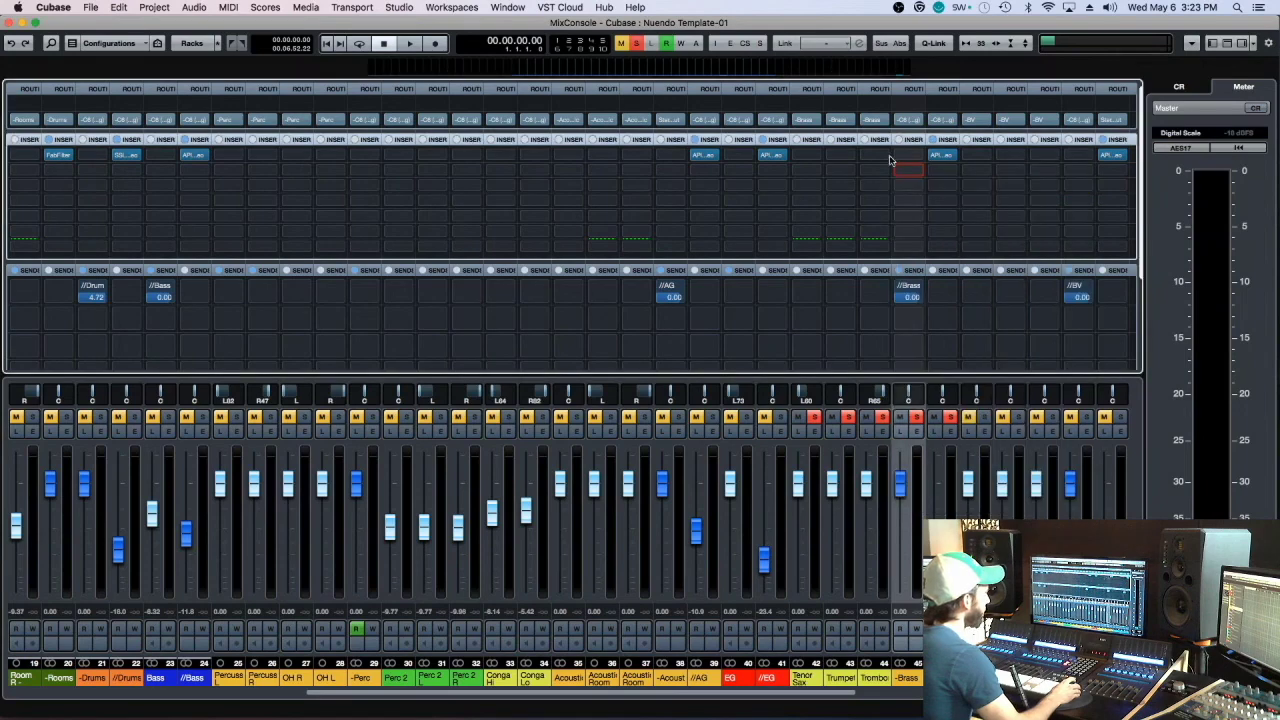
{"action": "left_click", "coordinate": [912, 172]}
{"action": "type", "text": "deao"}
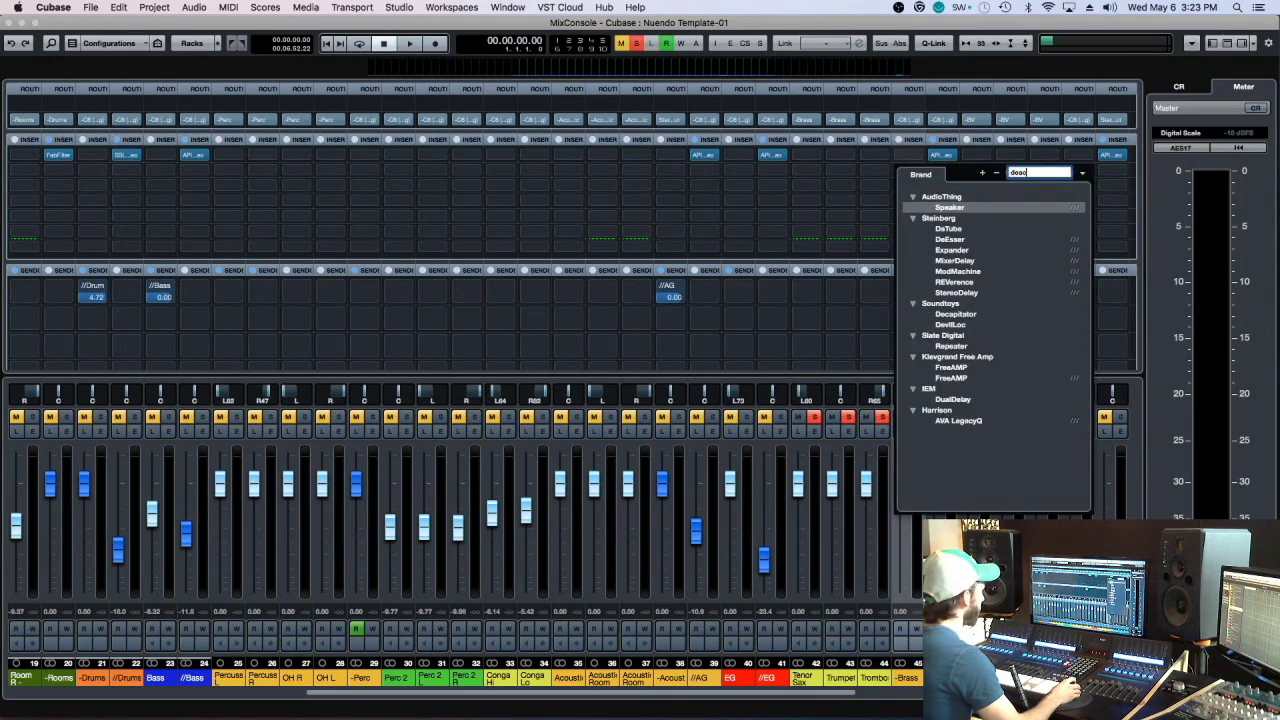
{"action": "key", "text": "BackSpace"}
{"action": "key", "text": "BackSpace"}
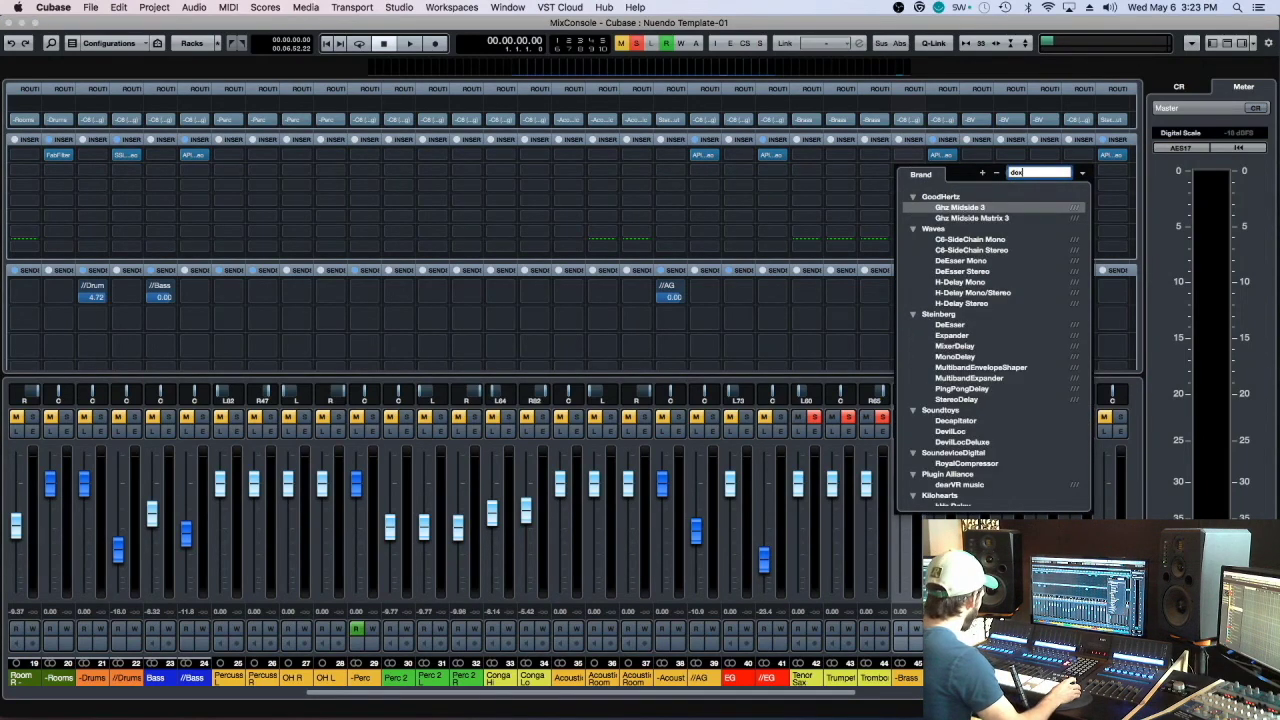
{"action": "key", "text": "Return"}
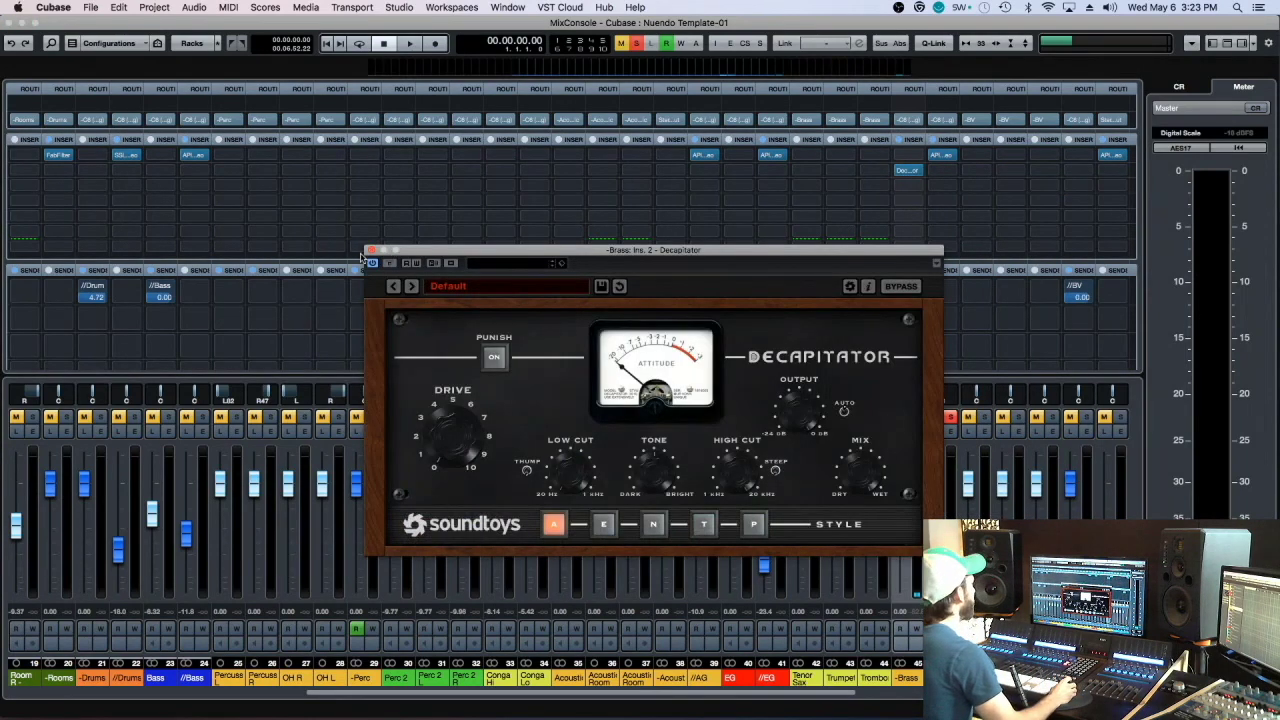
{"action": "left_click", "coordinate": [372, 249]}
{"action": "left_click", "coordinate": [908, 170]}
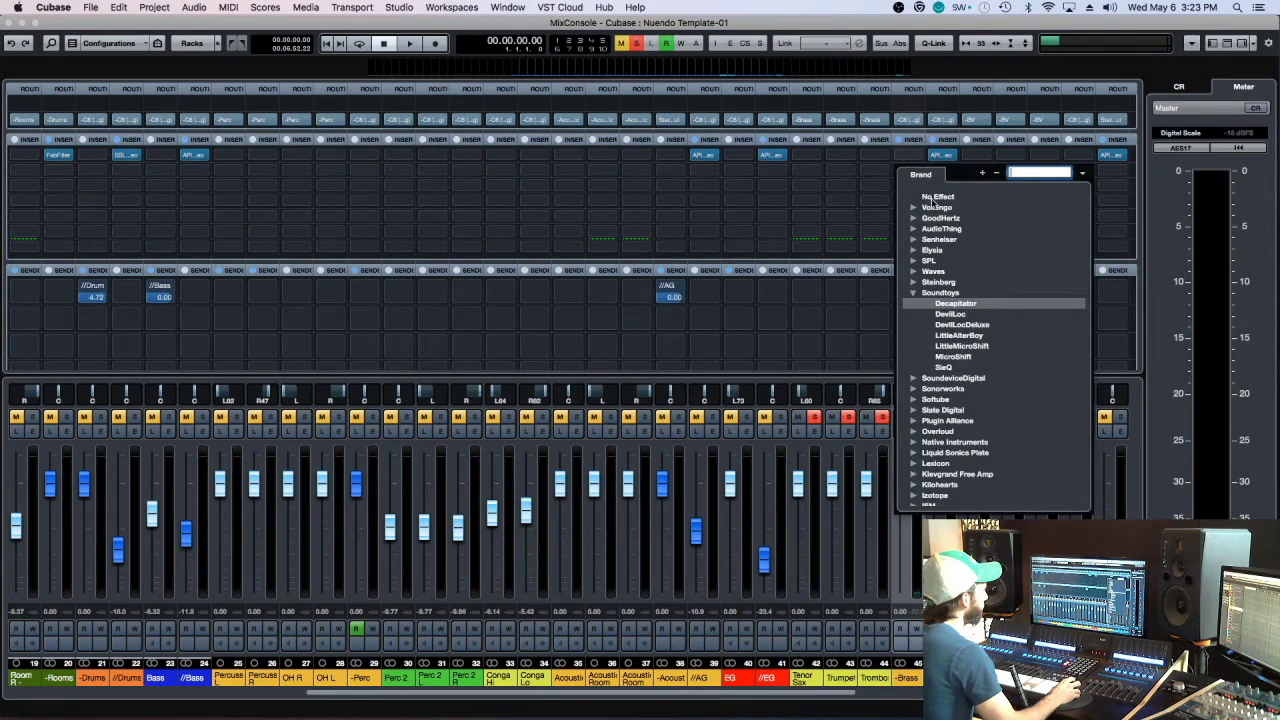
{"action": "left_click", "coordinate": [929, 197]}
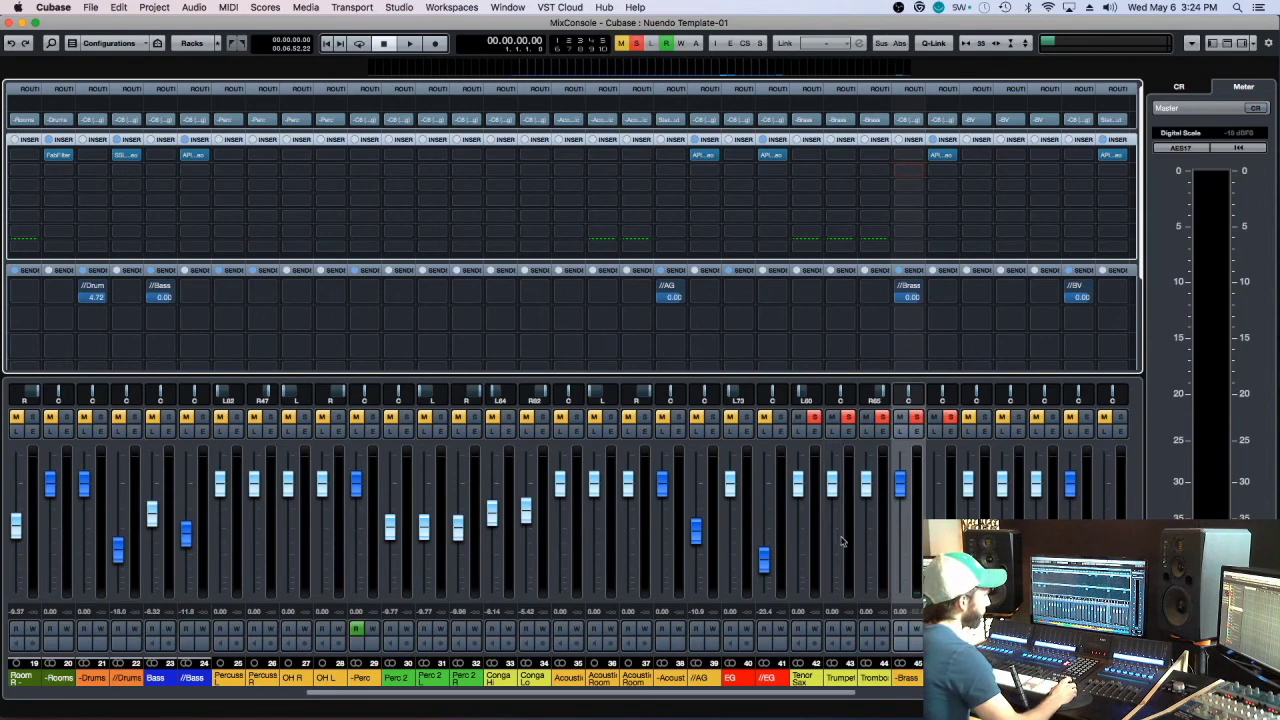
{"action": "left_click", "coordinate": [812, 548]}
{"action": "key", "text": "F3"}
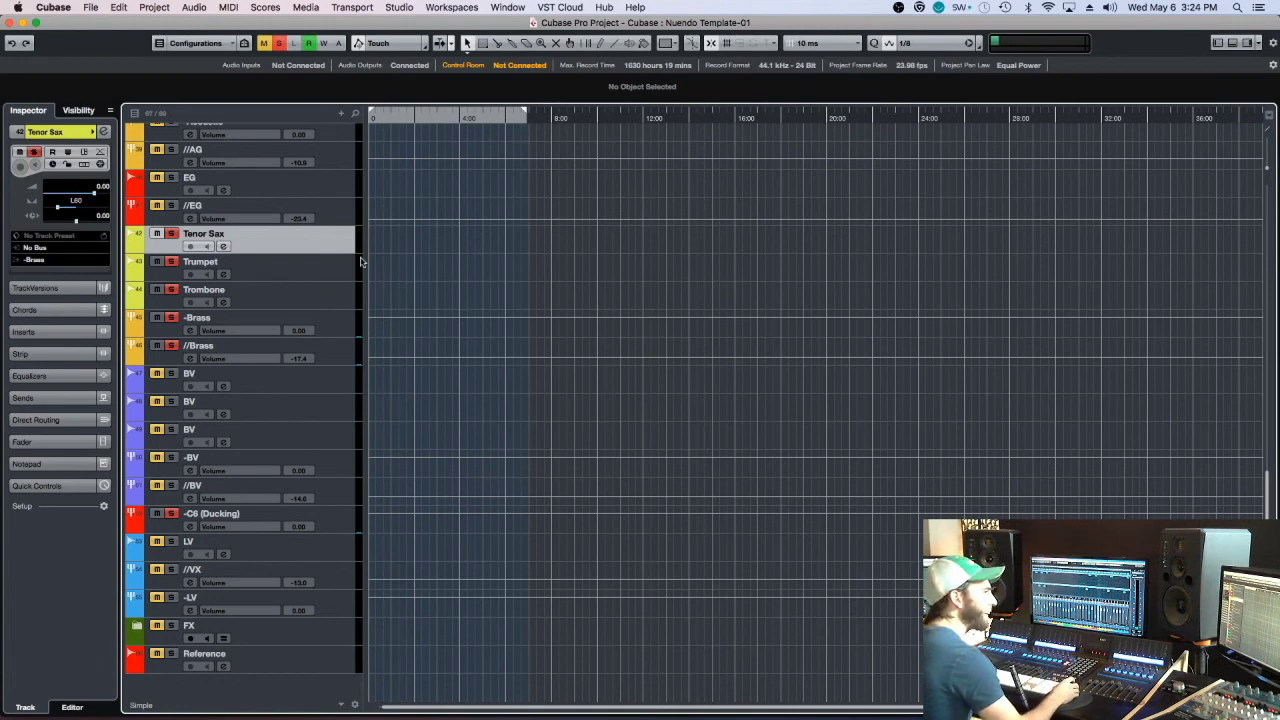
{"action": "left_click", "coordinate": [324, 324]}
{"action": "left_click", "coordinate": [323, 238]}
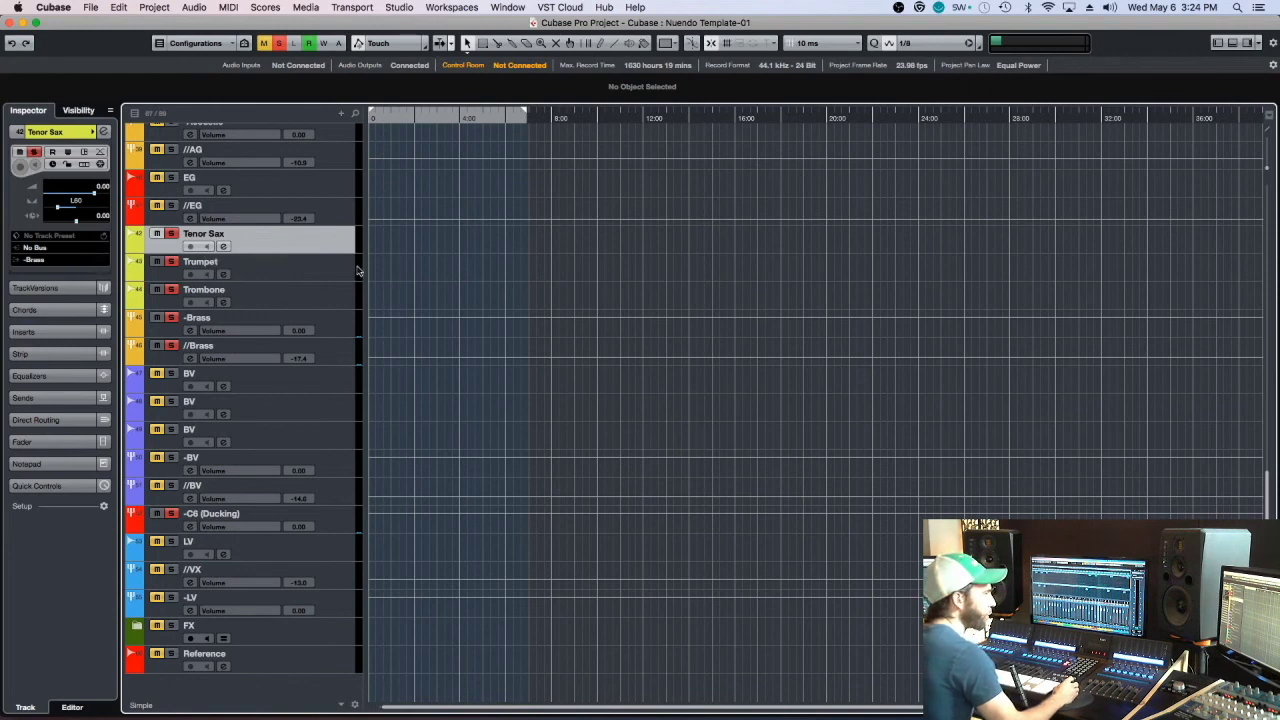
{"action": "left_click", "coordinate": [292, 235]}
{"action": "left_click", "coordinate": [326, 247]}
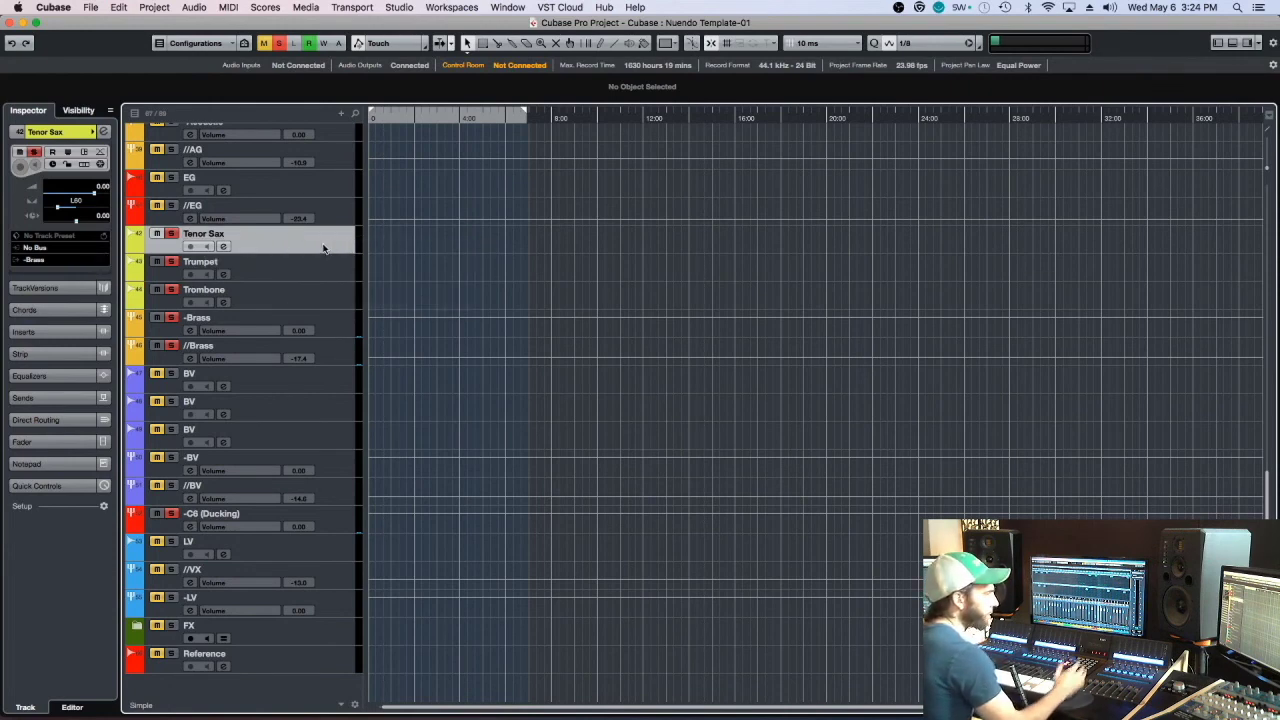
{"action": "key", "text": "F3"}
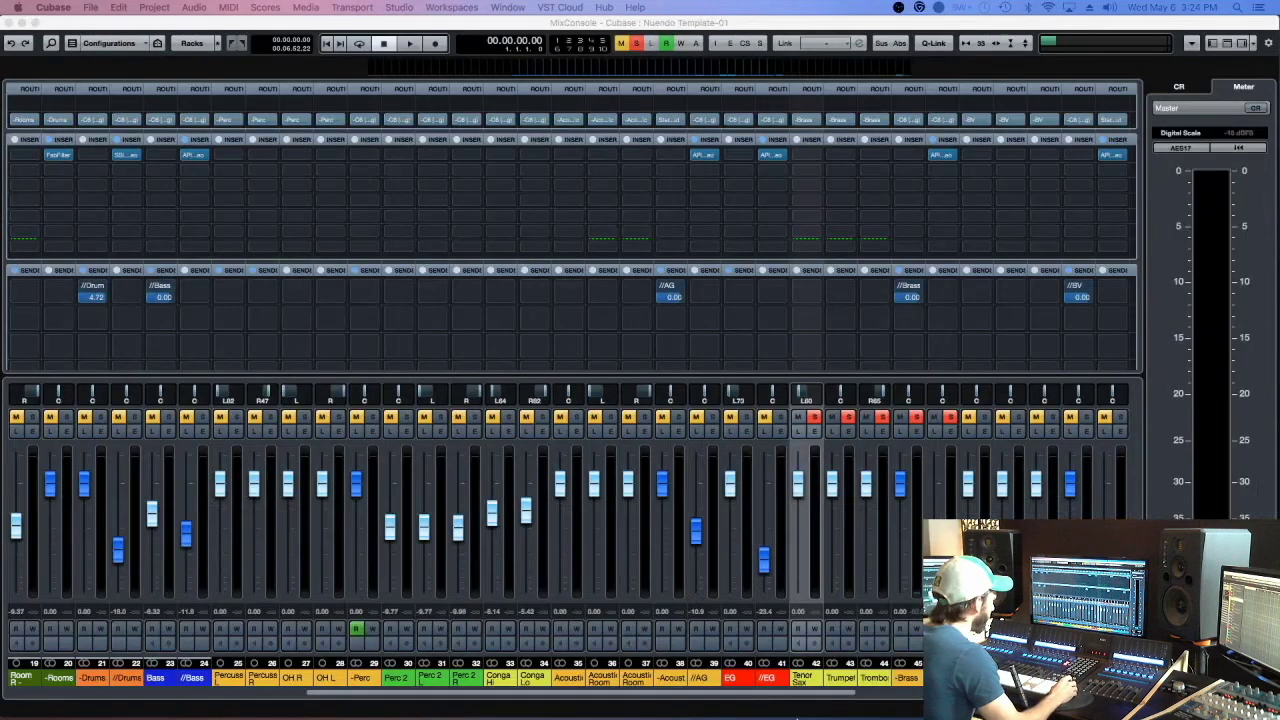
{"action": "scroll", "coordinate": [800, 698], "scroll_direction": "right", "scroll_amount": 2}
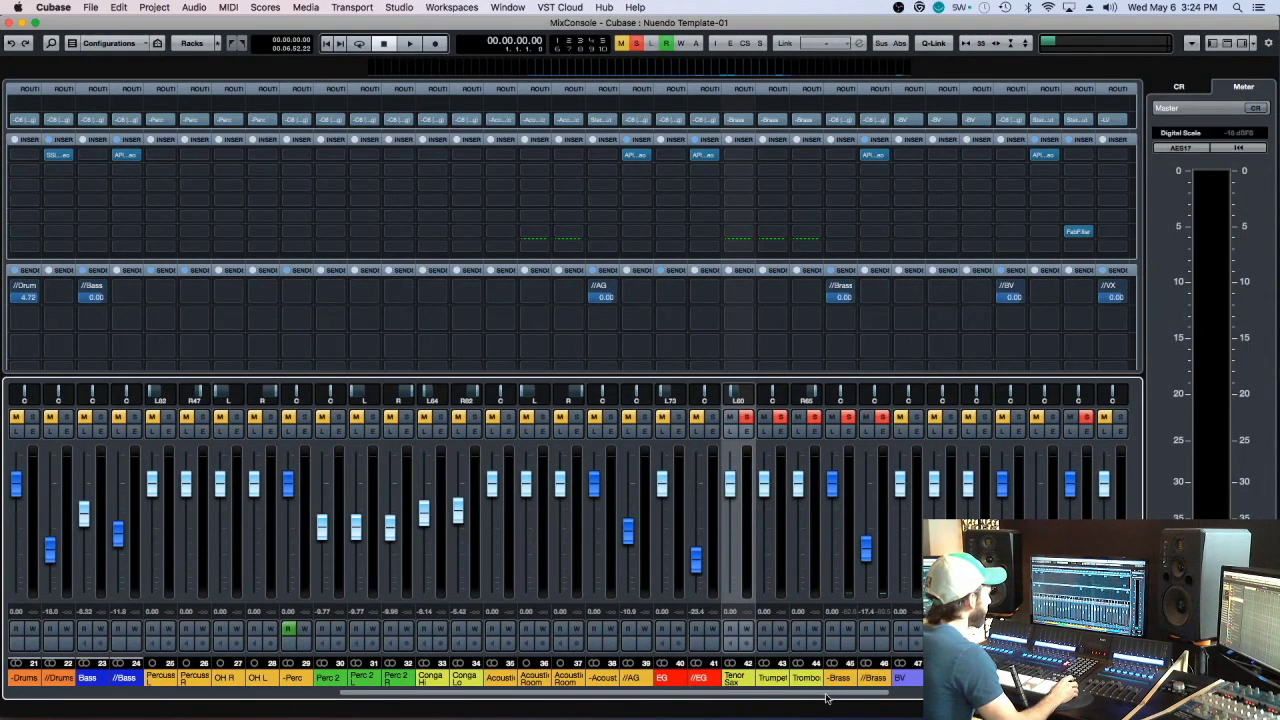
{"action": "key", "text": "F3"}
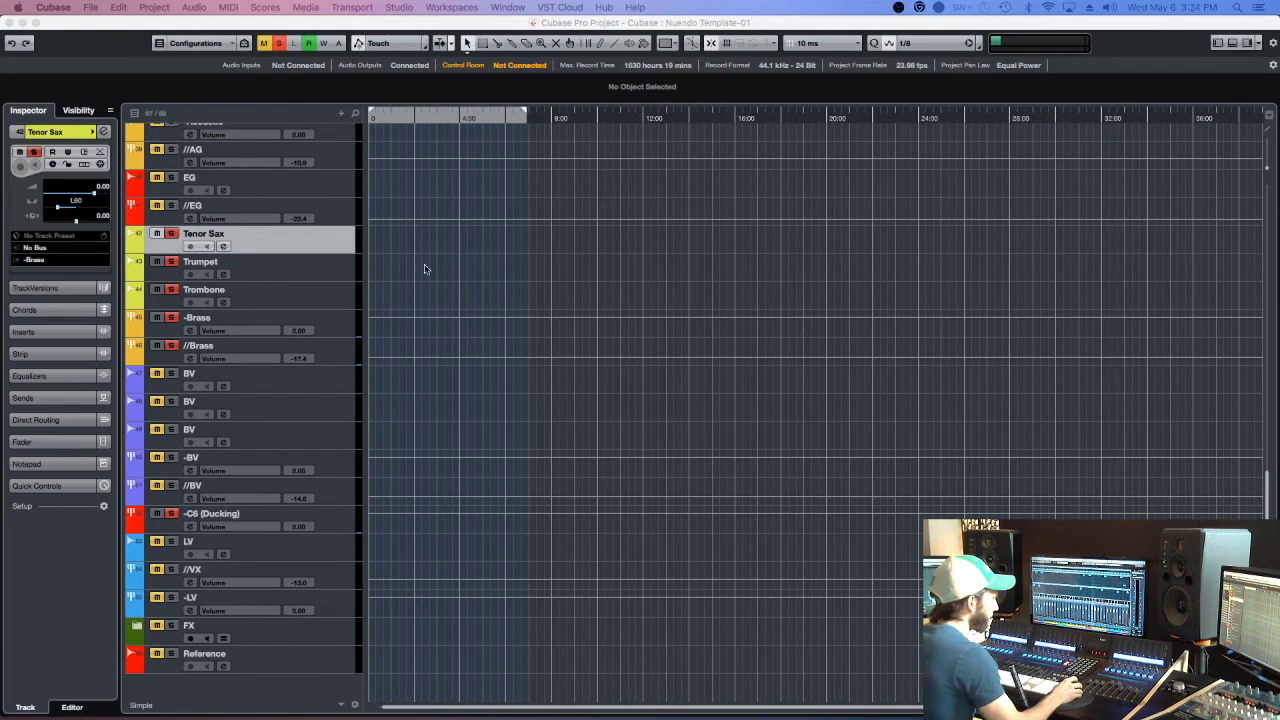
{"action": "key", "text": "F3"}
{"action": "left_click_drag", "start_coordinate": [866, 698], "coordinate": [910, 698]}
Clear solos, audition the BV backing-vocal channels, then solo a single vocal channel.
{"action": "left_click", "coordinate": [638, 44]}
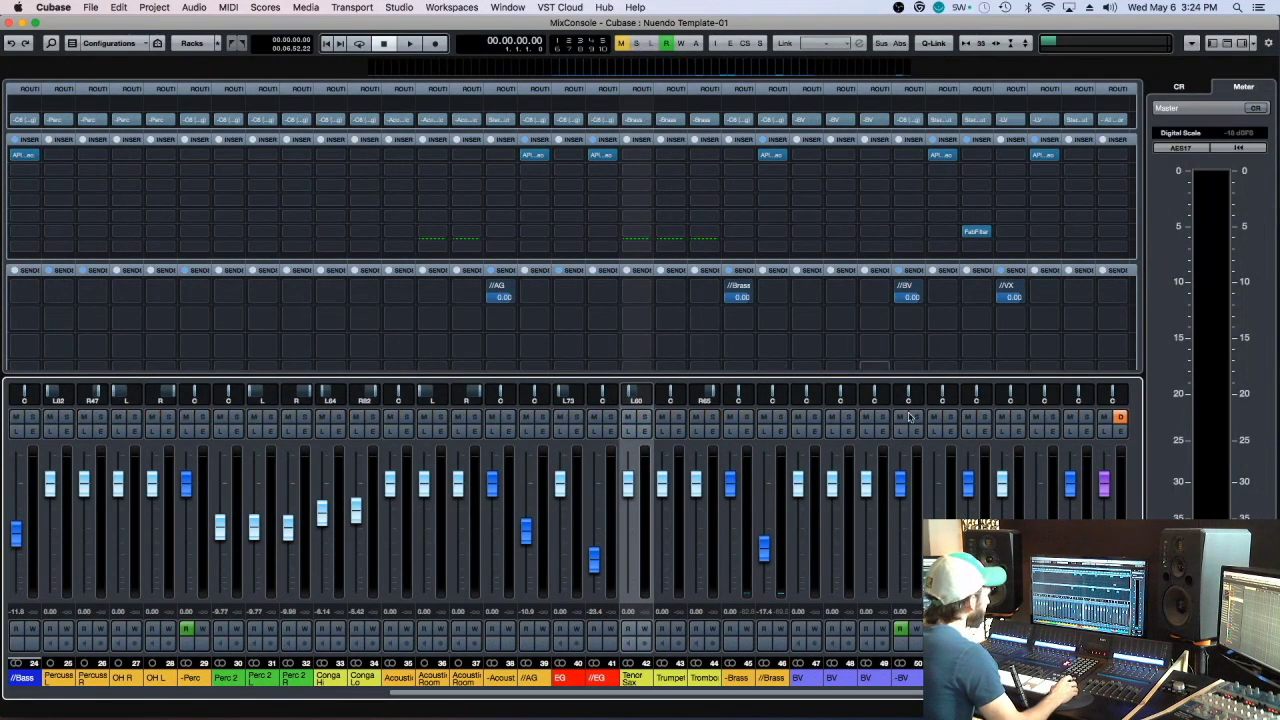
{"action": "left_click", "coordinate": [921, 416]}
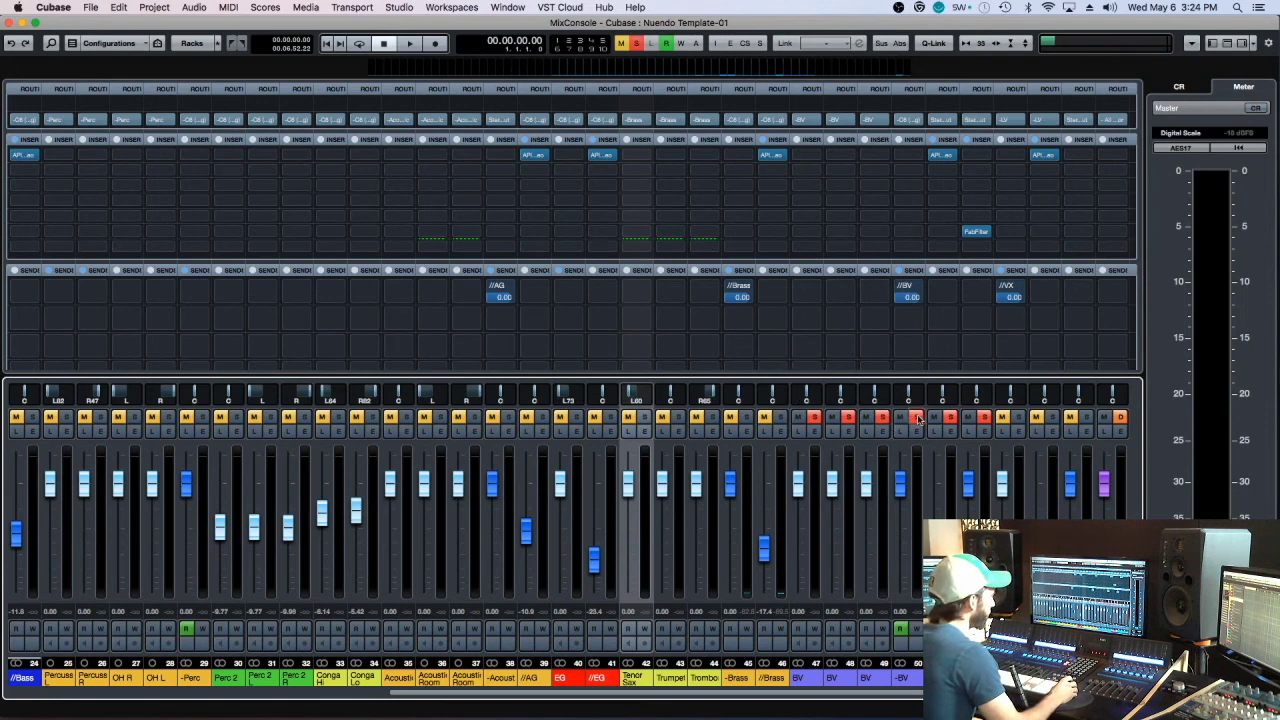
{"action": "left_click", "coordinate": [915, 418]}
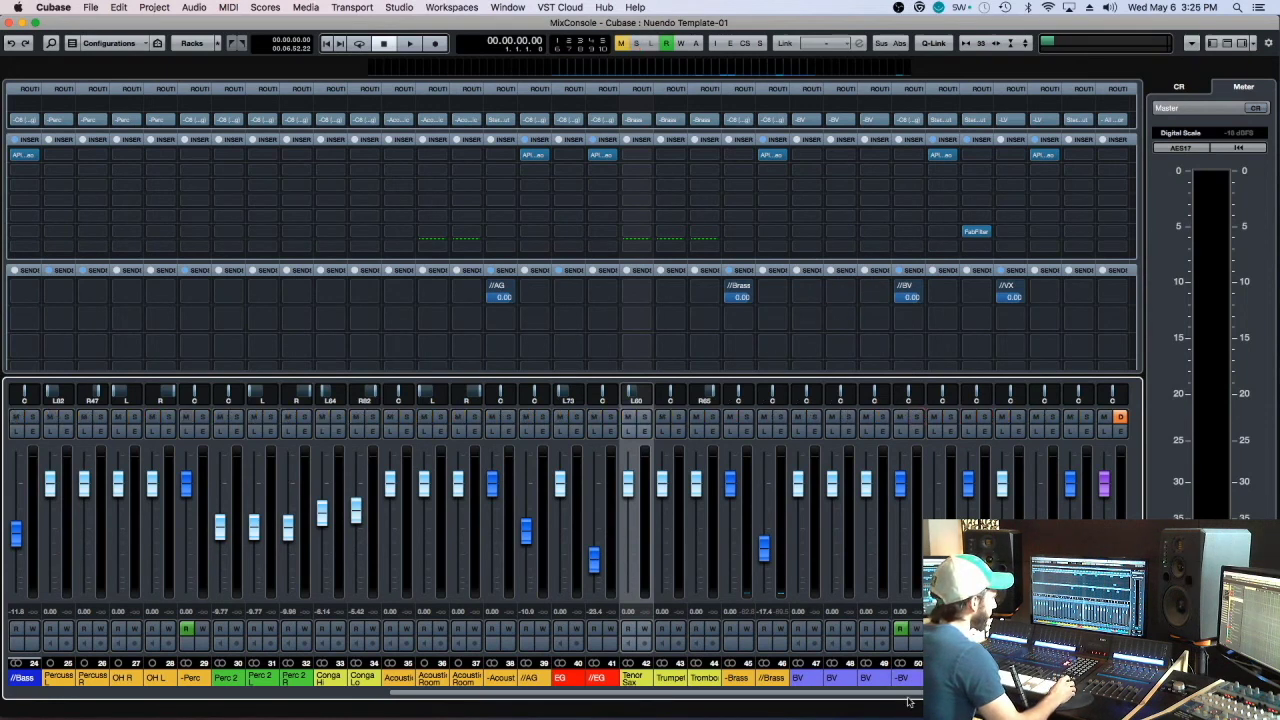
{"action": "scroll", "coordinate": [924, 410], "scroll_direction": "right", "scroll_amount": 3}
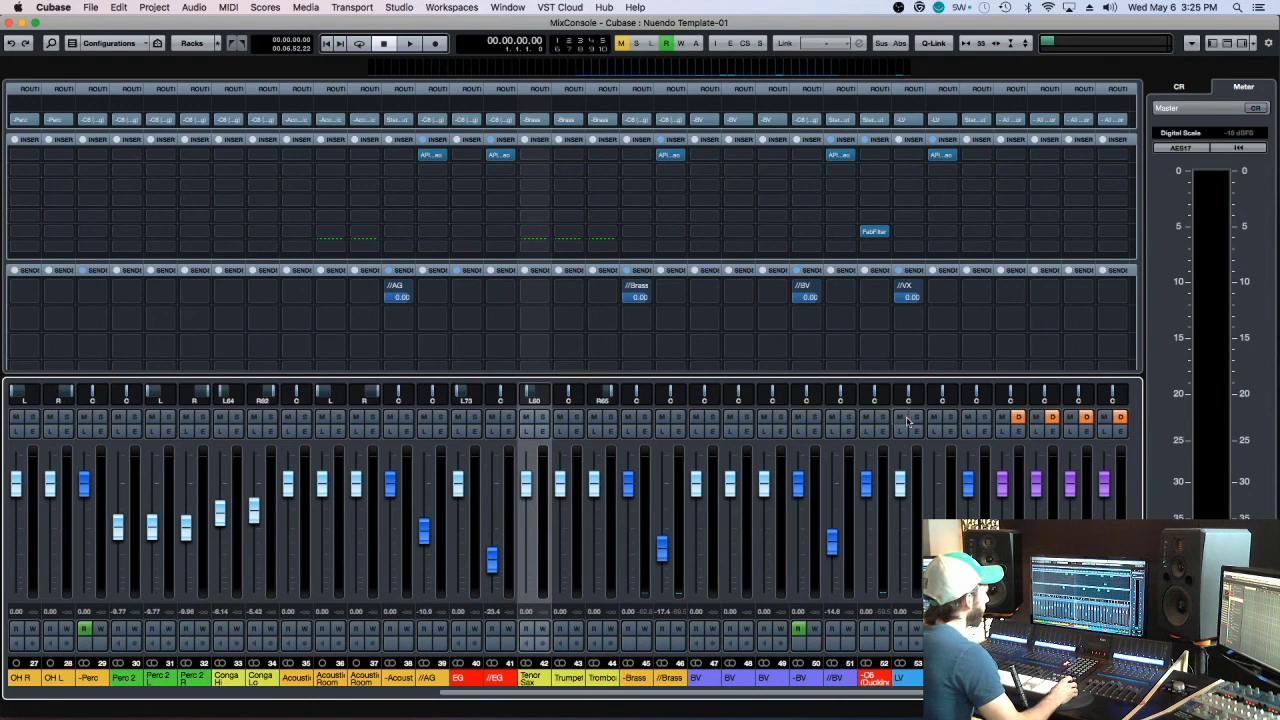
{"action": "left_click", "coordinate": [884, 418]}
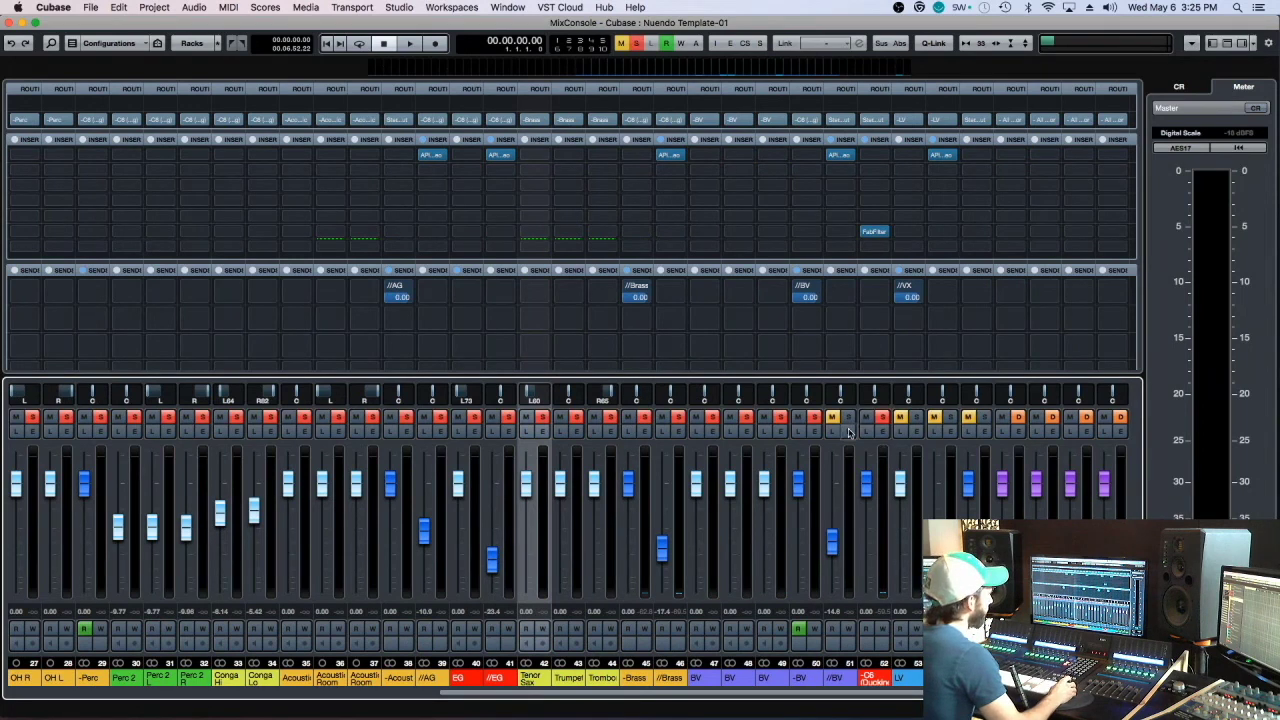
Route that vocal channel's output to Ref, then into the -C6 (Ducking) group bus.
{"action": "left_click", "coordinate": [840, 120]}
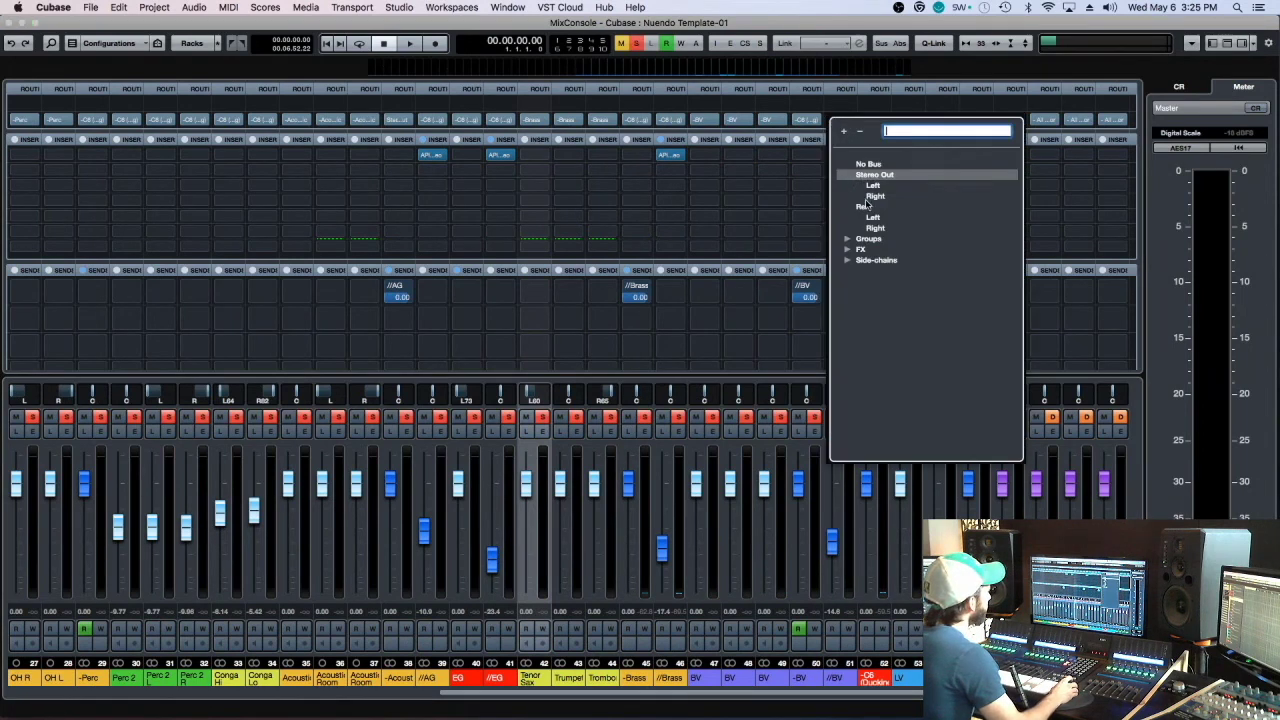
{"action": "left_click", "coordinate": [864, 206]}
{"action": "left_click", "coordinate": [836, 117]}
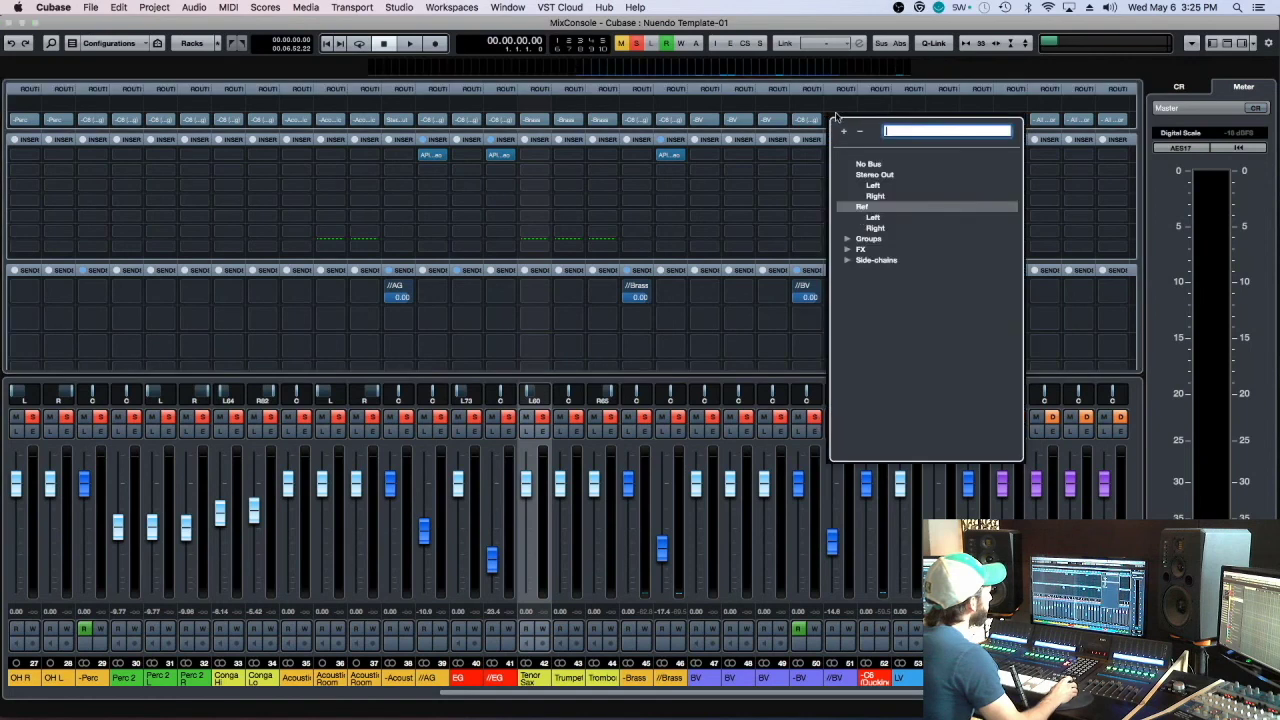
{"action": "left_click", "coordinate": [847, 242]}
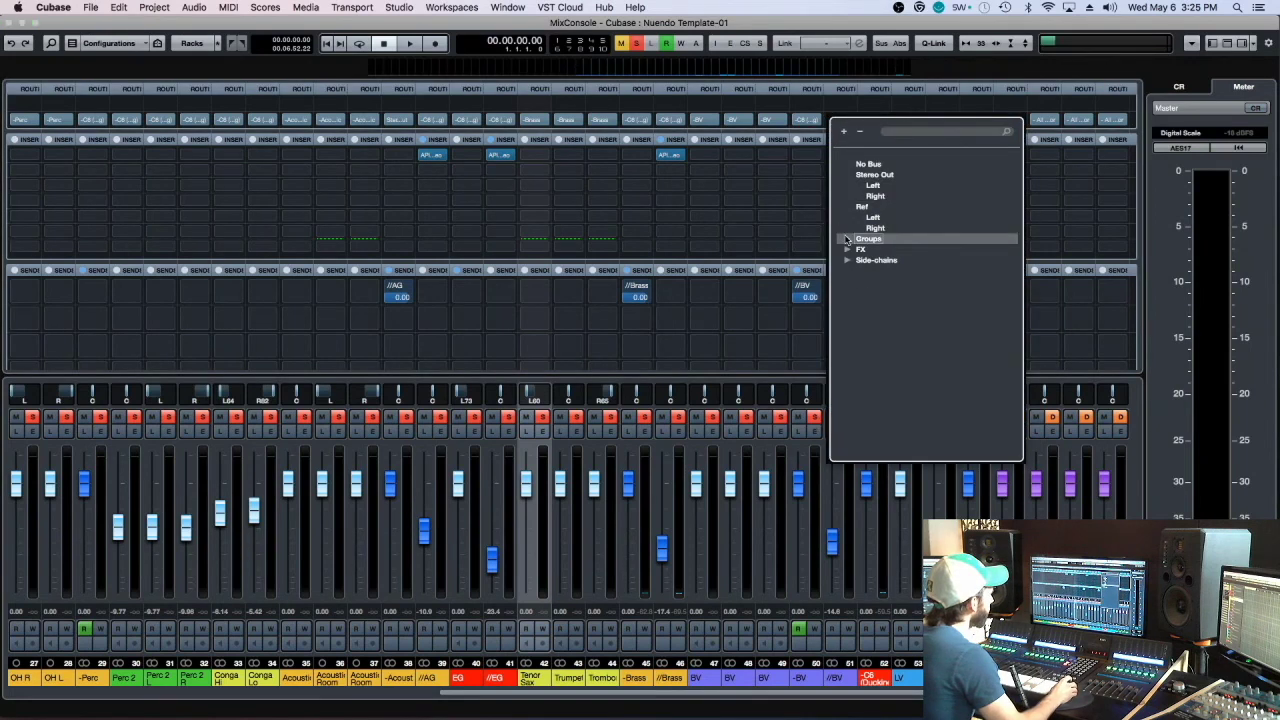
{"action": "left_click", "coordinate": [847, 241]}
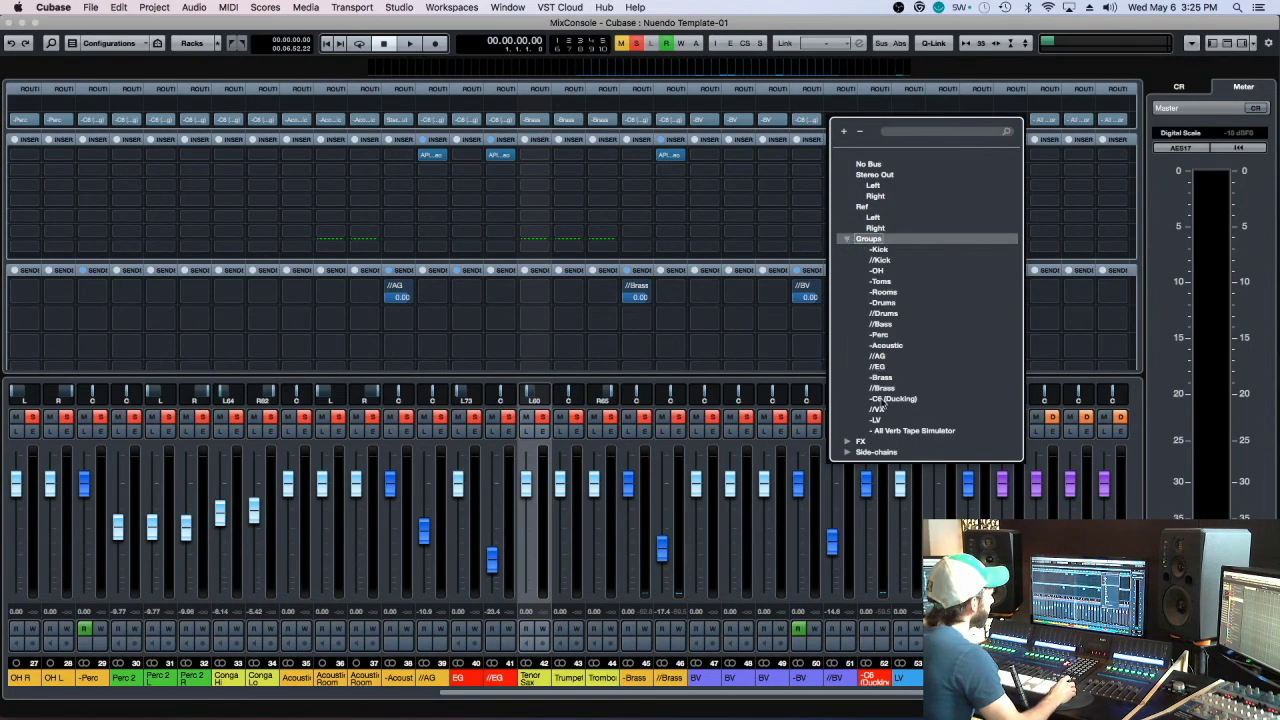
{"action": "left_click", "coordinate": [878, 399]}
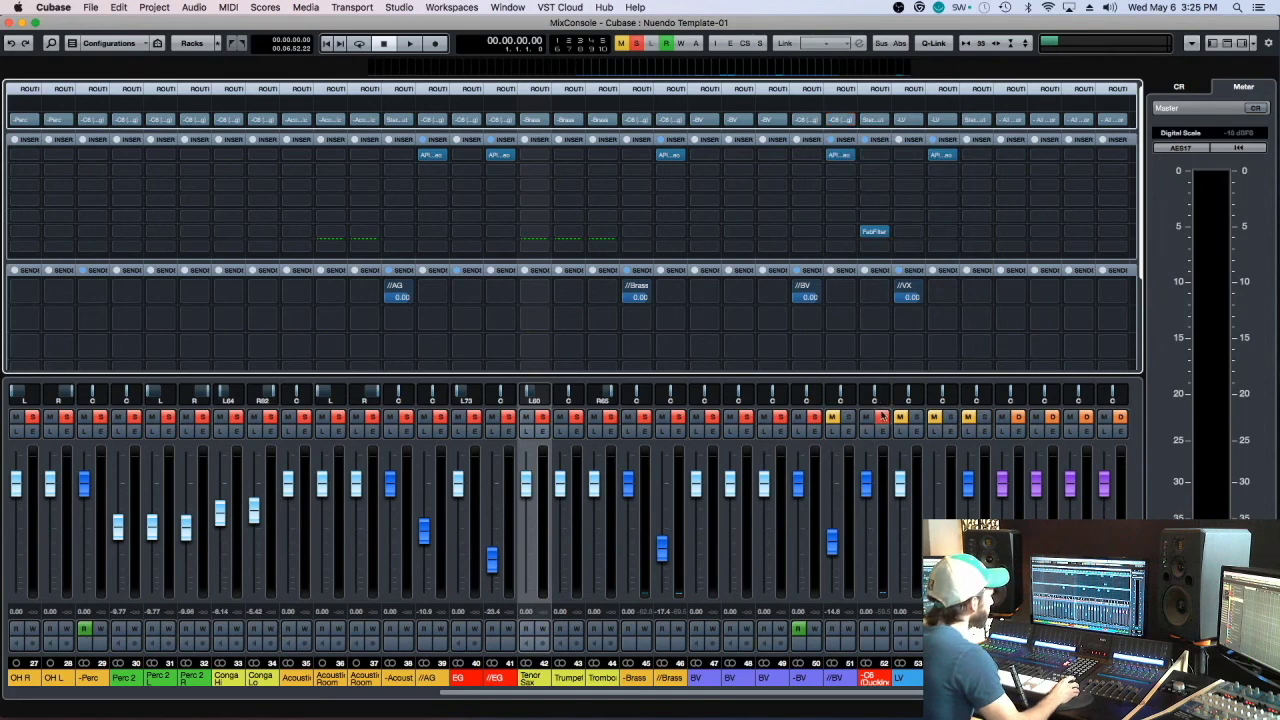
Clear the solos and solo the -C6 (Ducking) channel on its own.
{"action": "left_click", "coordinate": [881, 416]}
{"action": "left_click", "coordinate": [889, 494]}
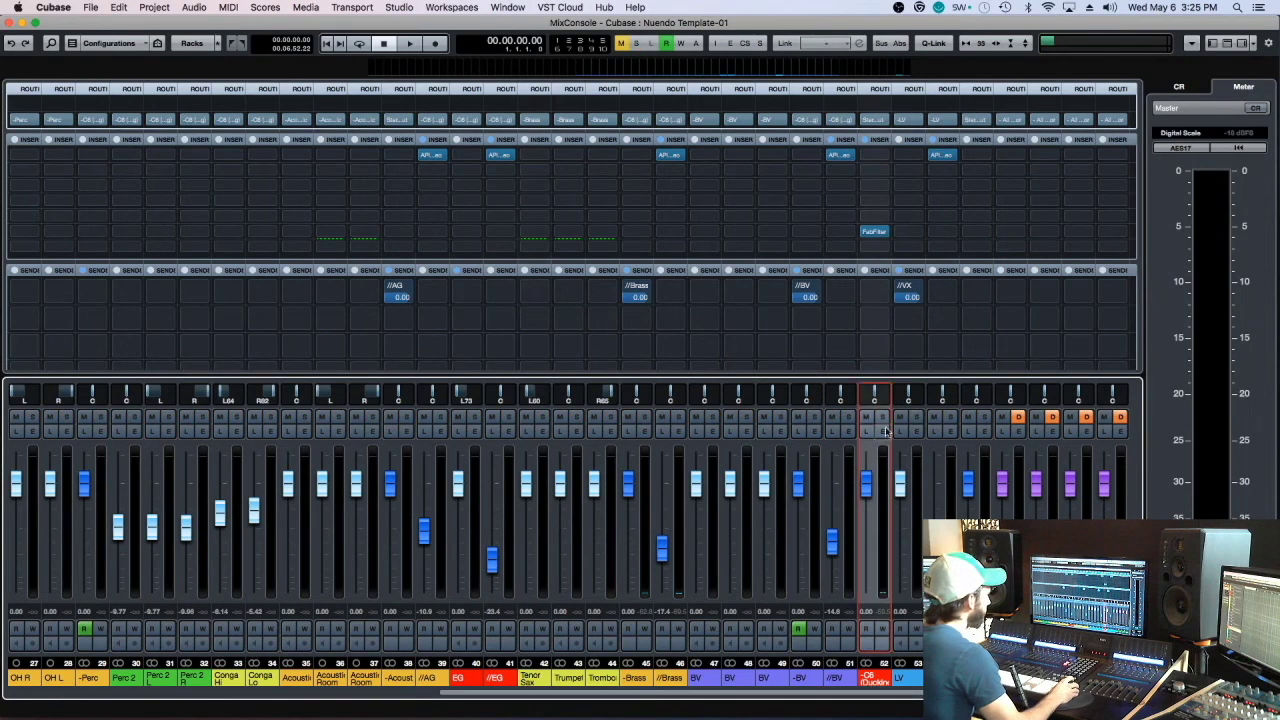
{"action": "left_click", "coordinate": [882, 416]}
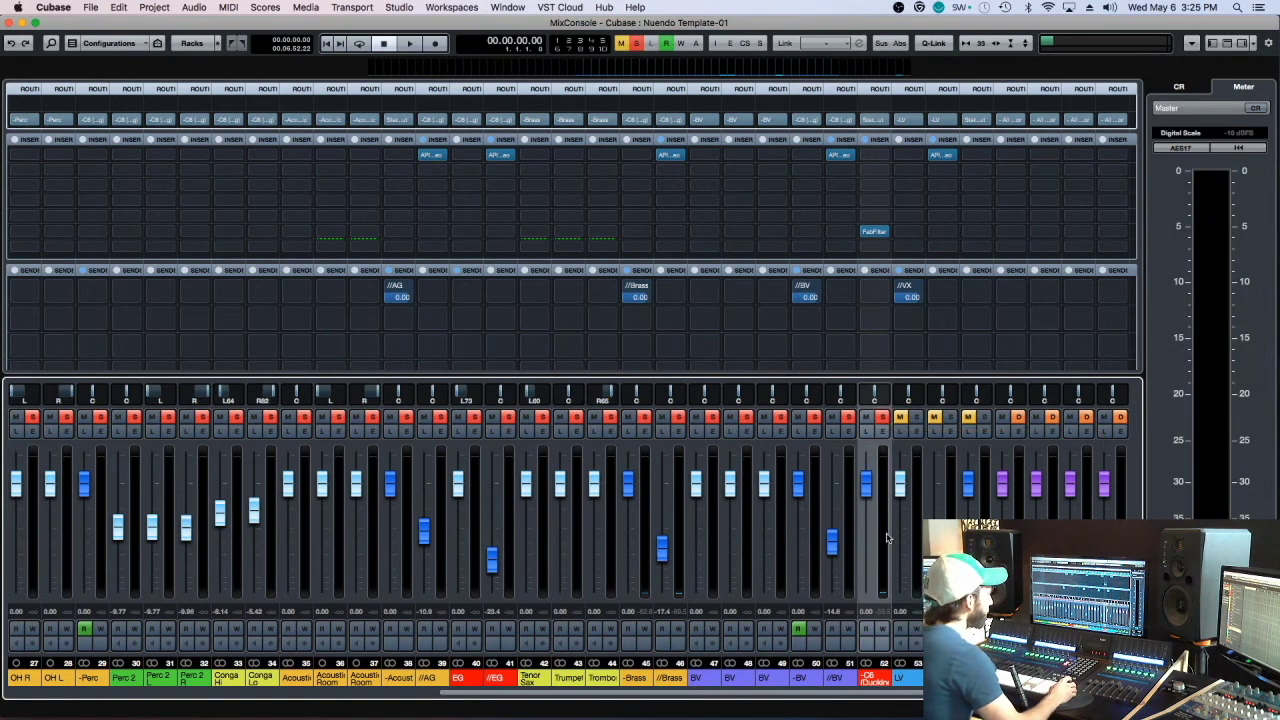
Select the Kick Sample 2 track in the project window and reopen the mixer.
{"action": "key", "text": "F3"}
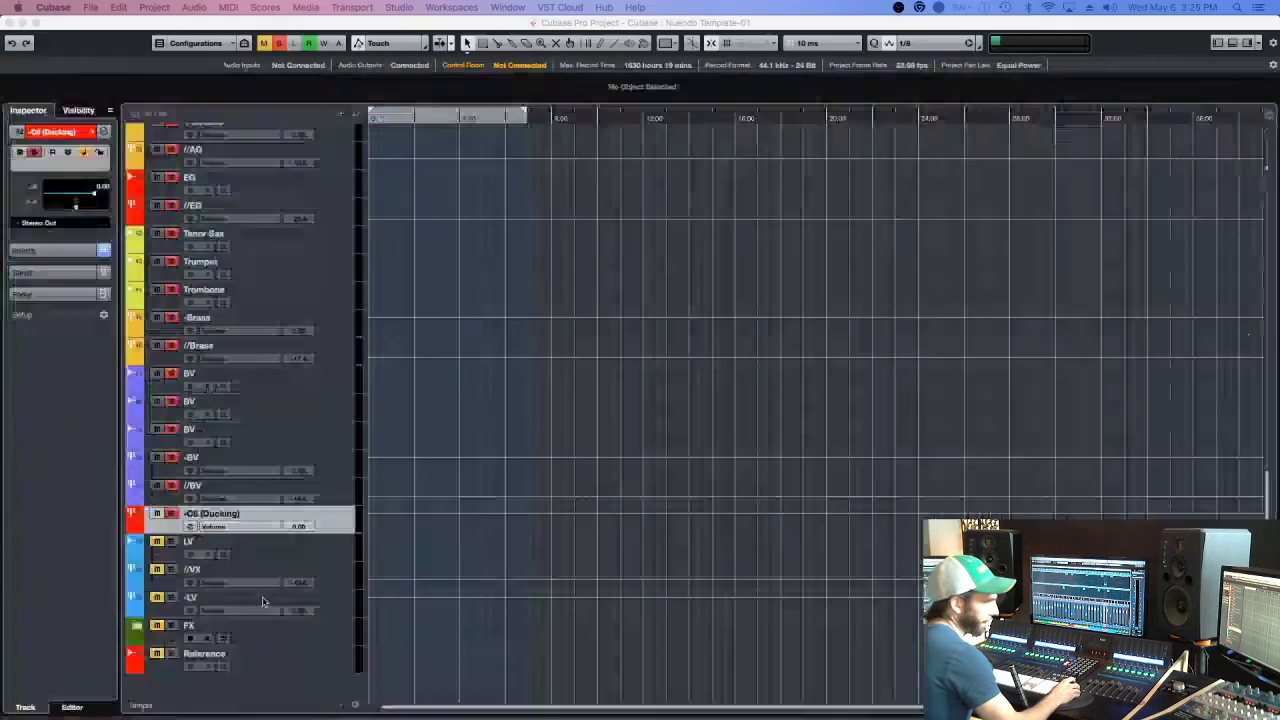
{"action": "scroll", "coordinate": [683, 500], "scroll_direction": "up", "scroll_amount": 15}
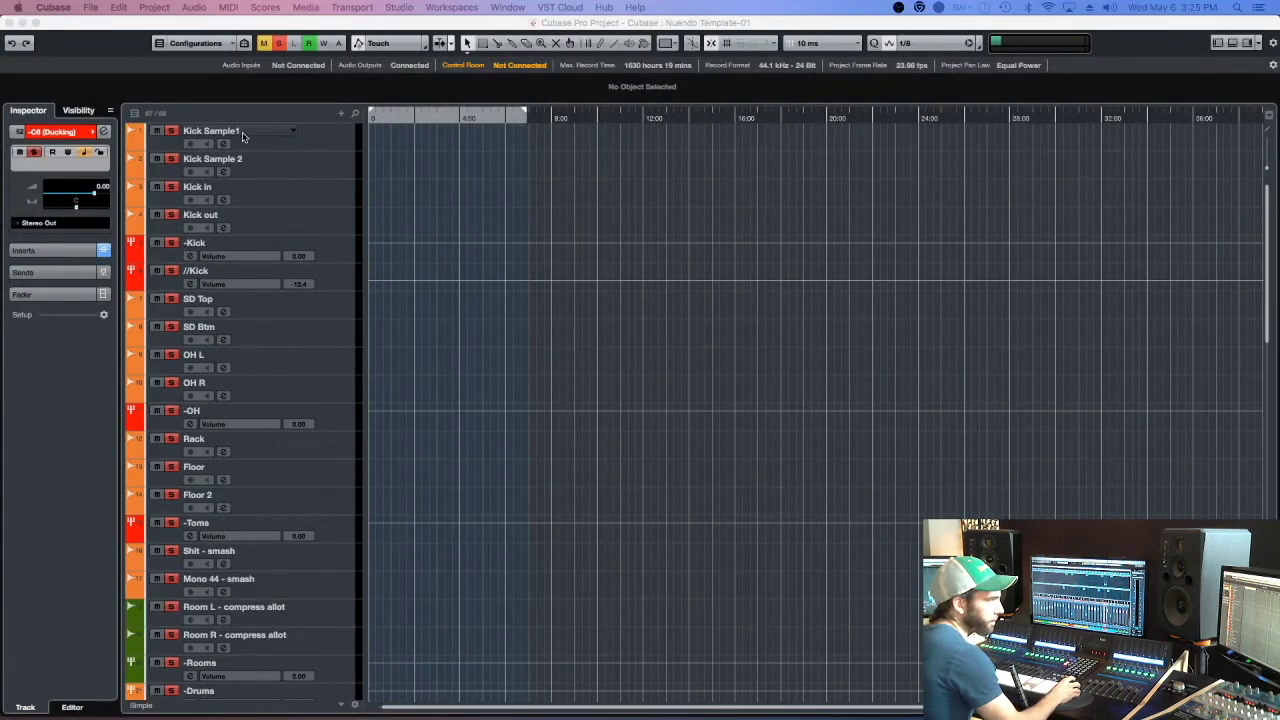
{"action": "left_click", "coordinate": [242, 136]}
{"action": "left_click", "coordinate": [255, 166]}
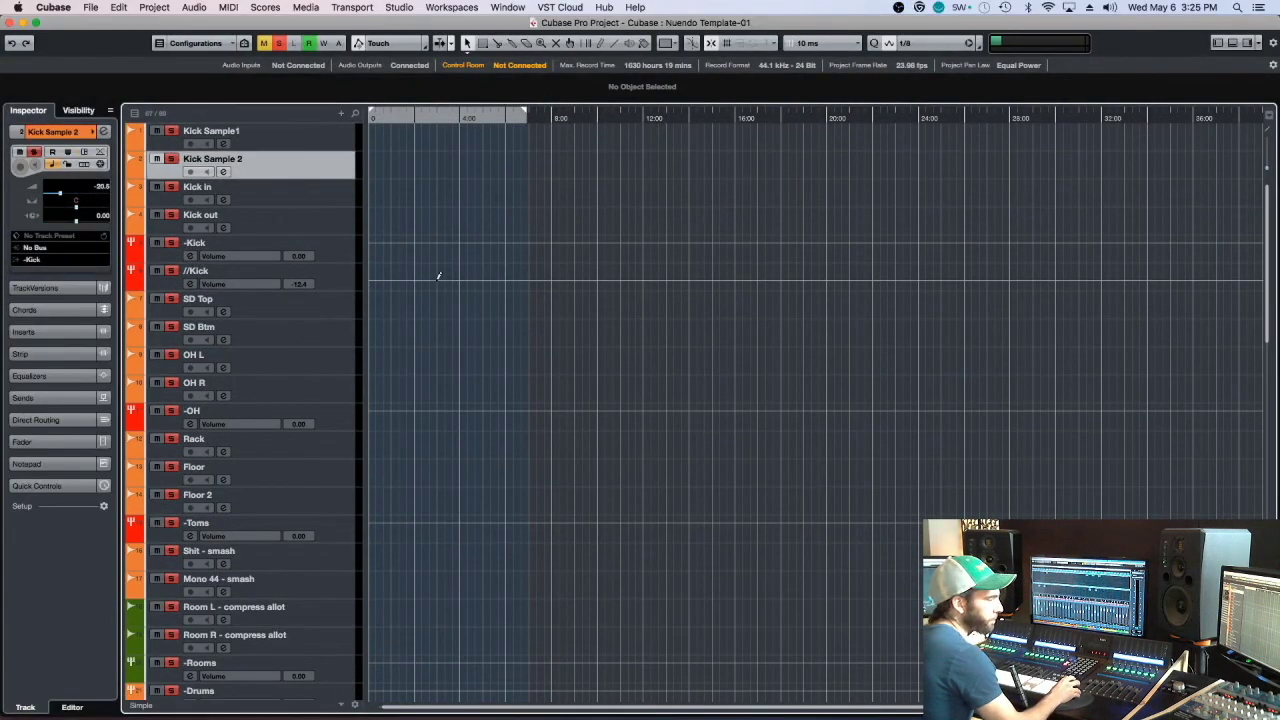
{"action": "scroll", "coordinate": [438, 276], "scroll_direction": "down", "scroll_amount": 10}
{"action": "key", "text": "F3"}
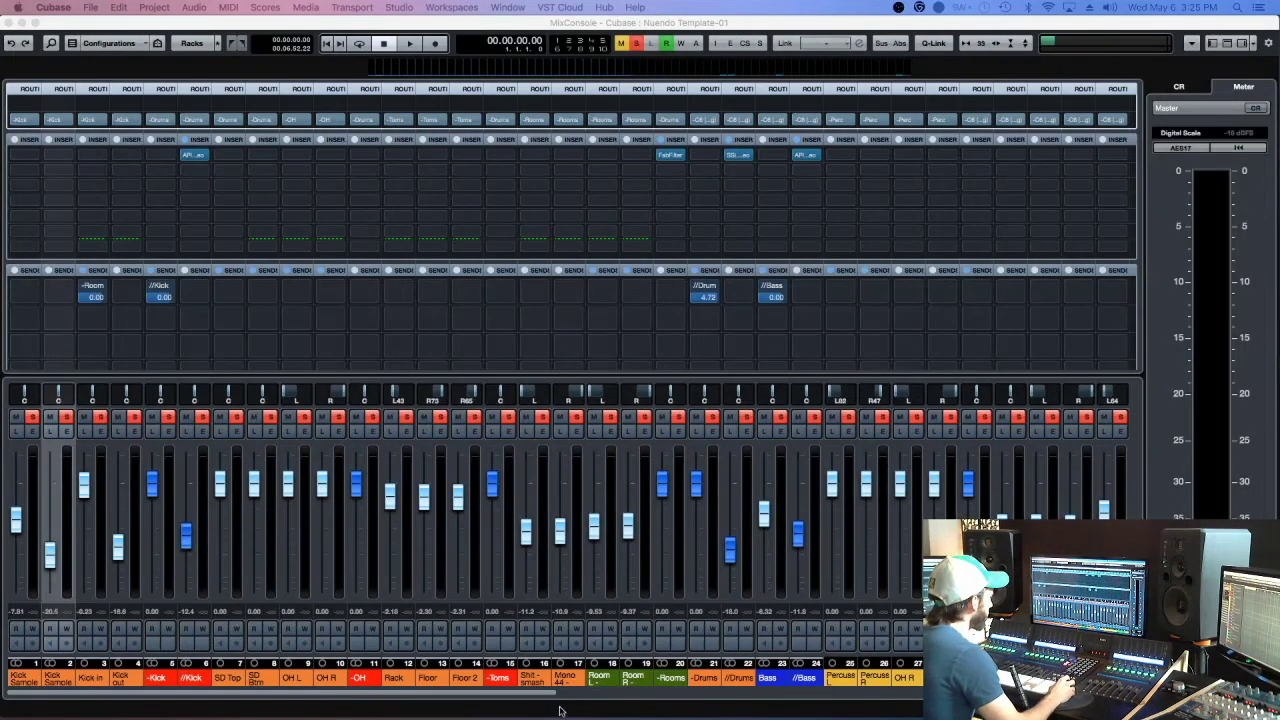
Scroll to the -C6 (Ducking) channel and open its FabFilter Pro-MB insert.
{"action": "left_click_drag", "start_coordinate": [549, 697], "coordinate": [720, 704]}
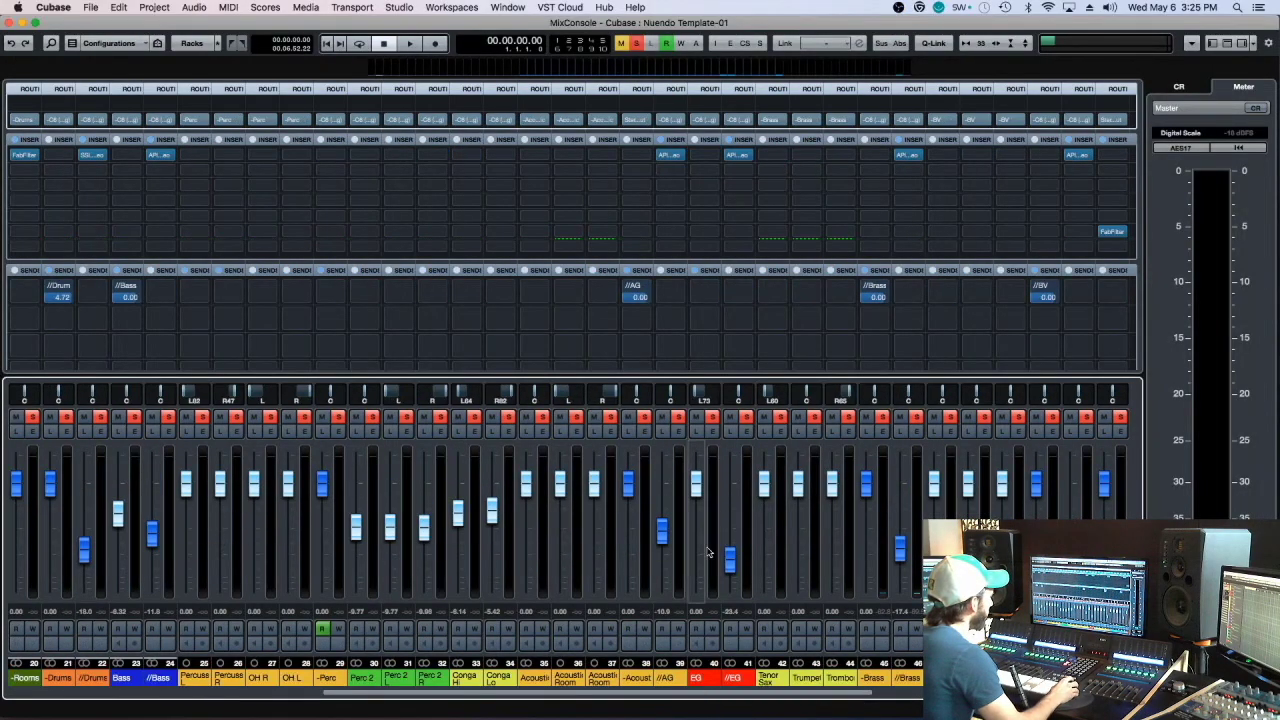
{"action": "scroll", "coordinate": [873, 695], "scroll_direction": "right", "scroll_amount": 3}
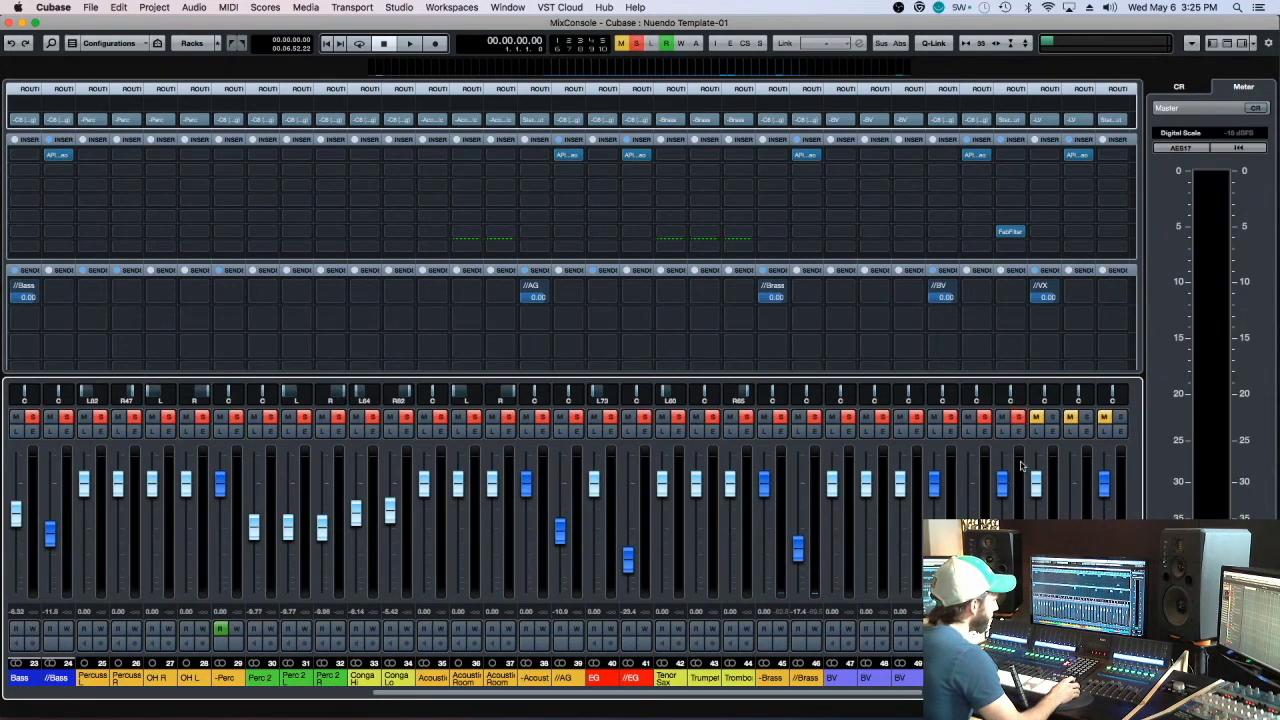
{"action": "left_click", "coordinate": [1020, 467]}
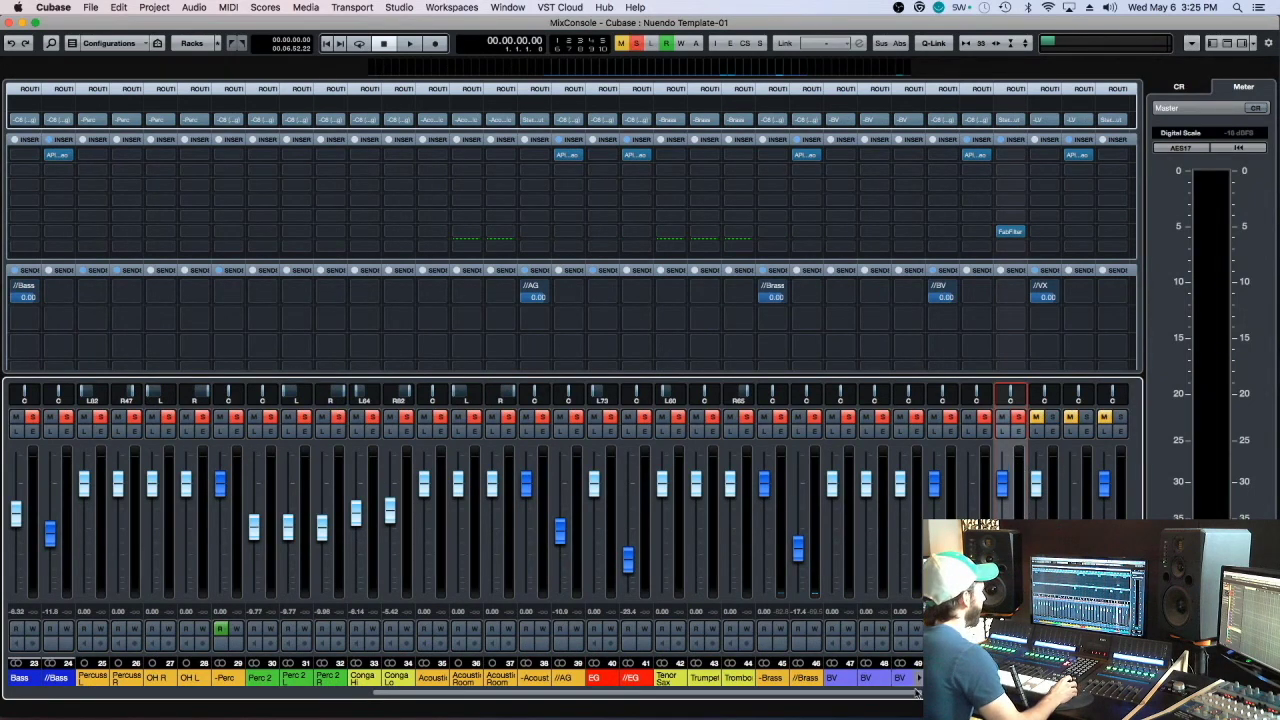
{"action": "scroll", "coordinate": [918, 696], "scroll_direction": "right", "scroll_amount": 2}
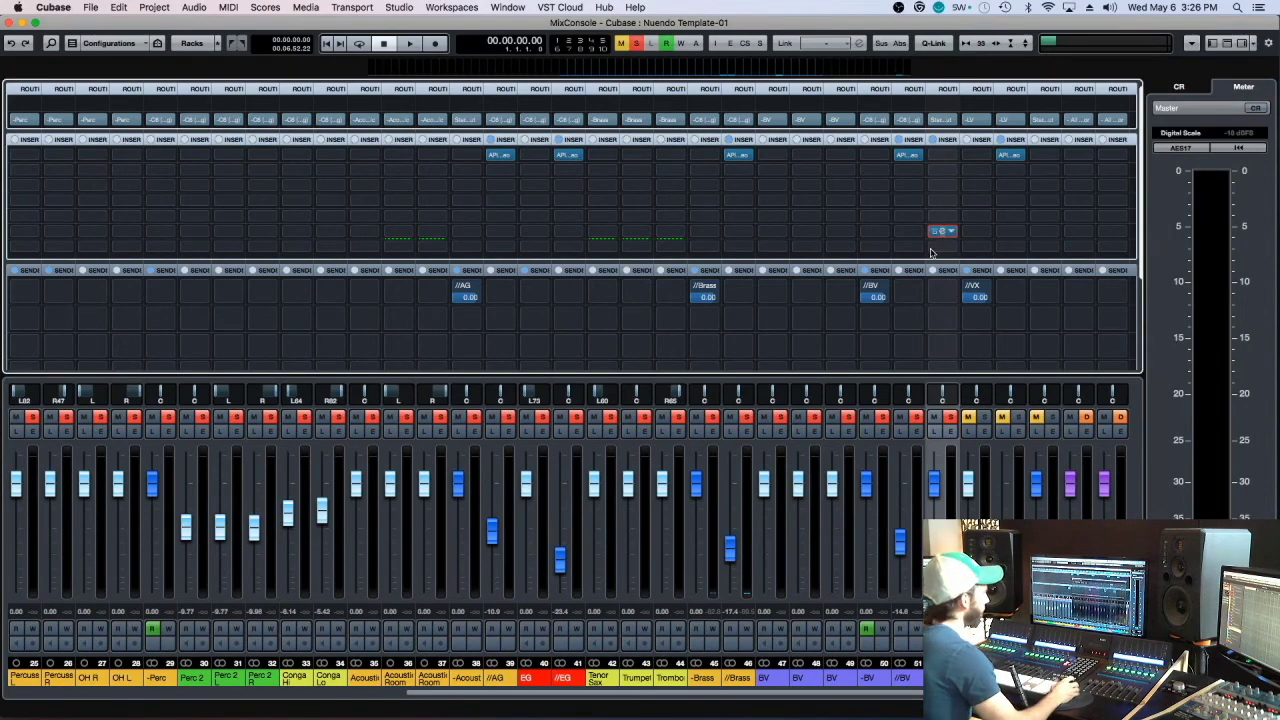
{"action": "left_click", "coordinate": [938, 233]}
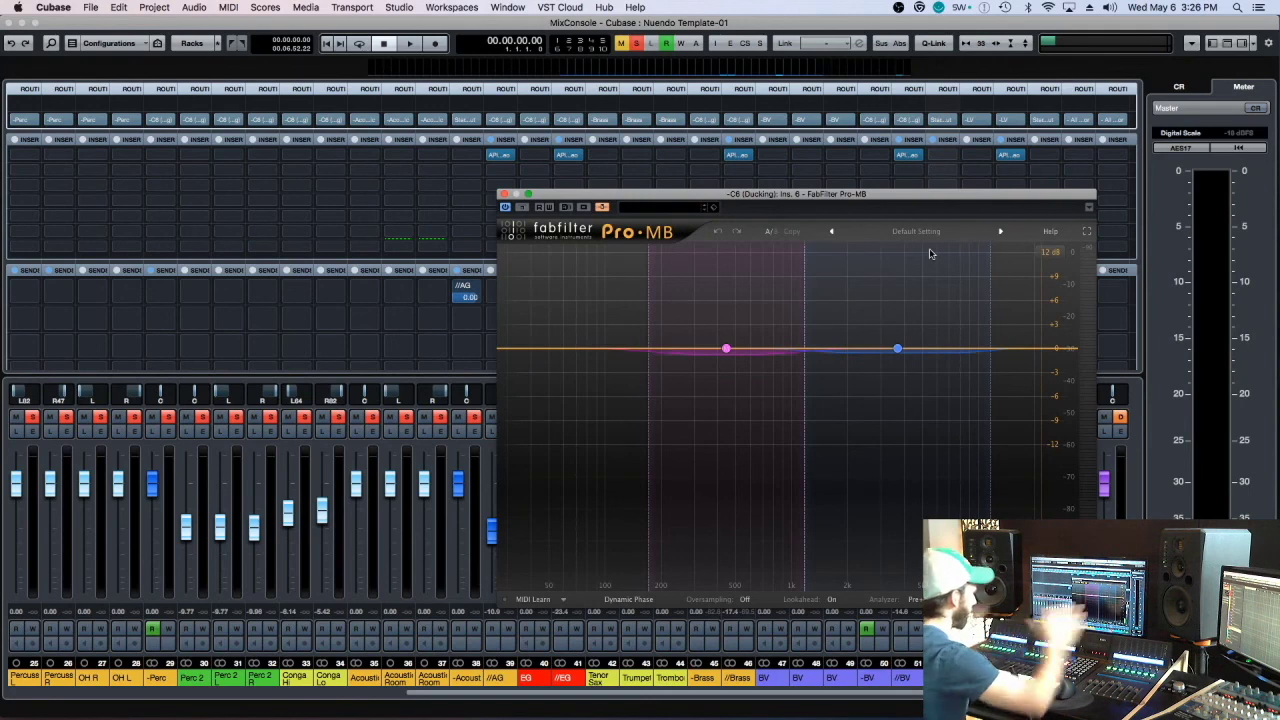
Move the Pro-MB window left and lower band 1's crossover and low edge slightly.
{"action": "left_click", "coordinate": [760, 277]}
{"action": "left_click_drag", "start_coordinate": [750, 193], "coordinate": [650, 180]}
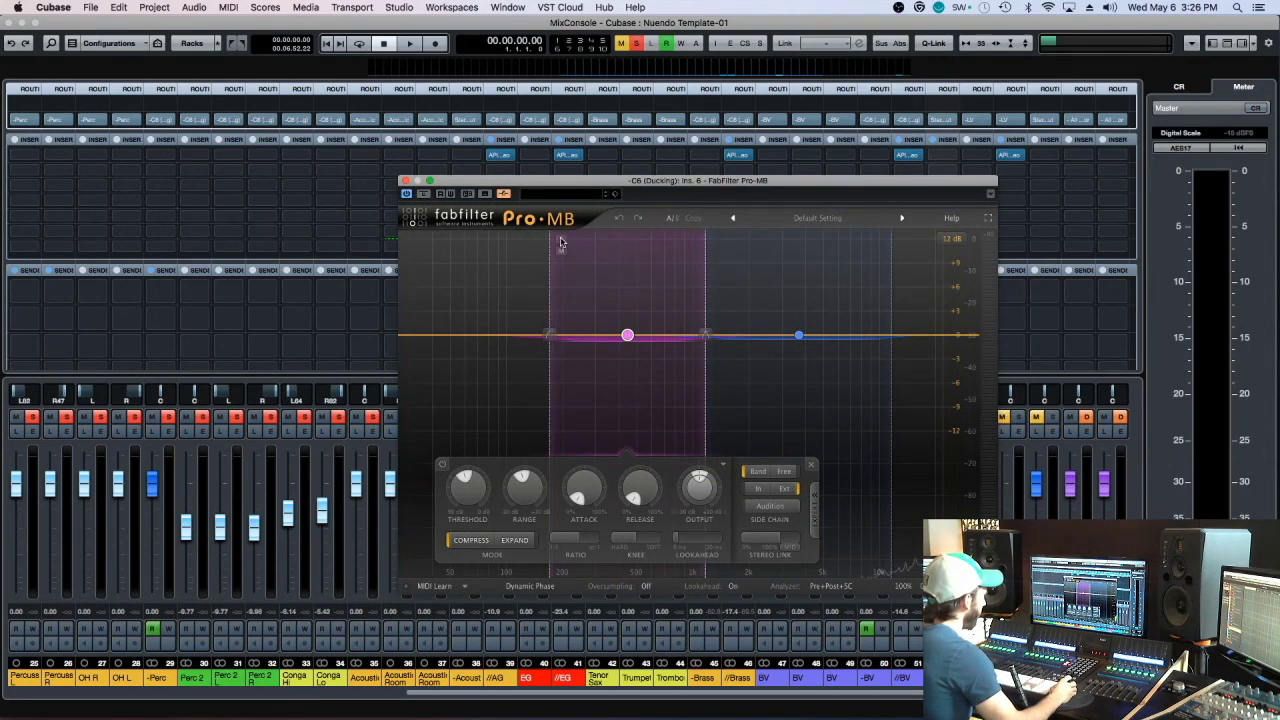
{"action": "left_click_drag", "start_coordinate": [603, 182], "coordinate": [533, 170]}
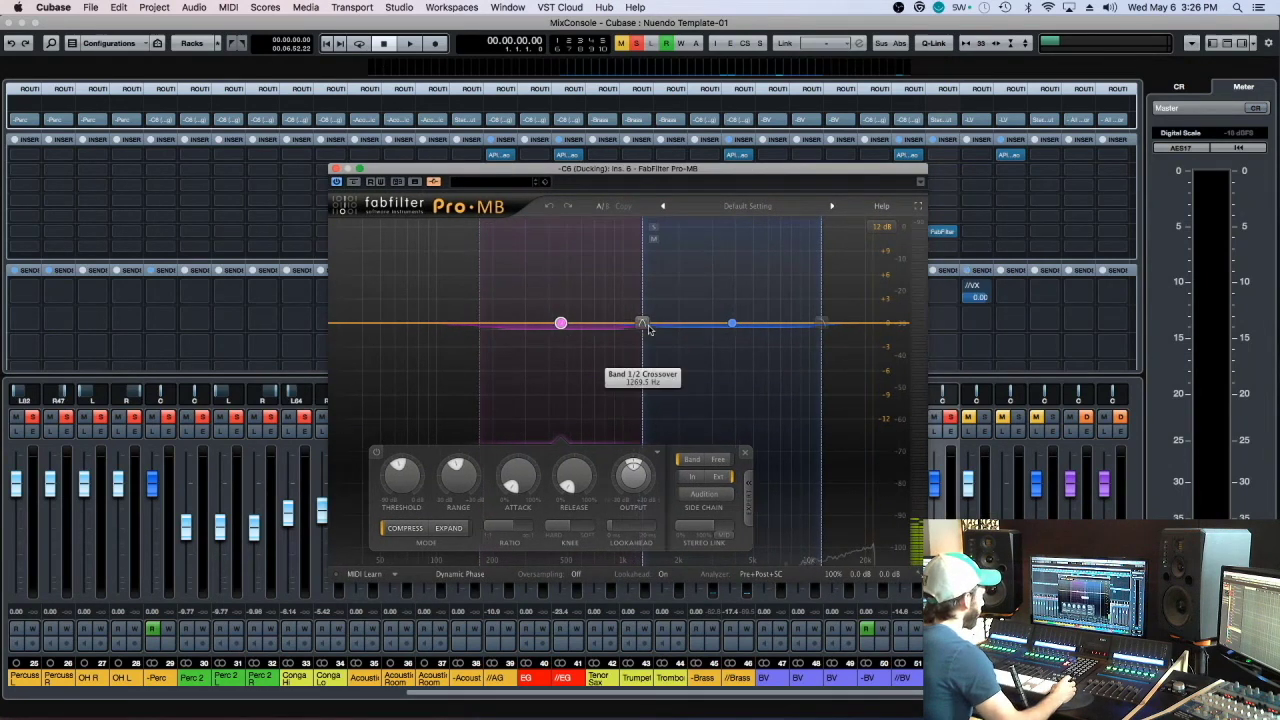
{"action": "left_click_drag", "start_coordinate": [646, 327], "coordinate": [639, 327]}
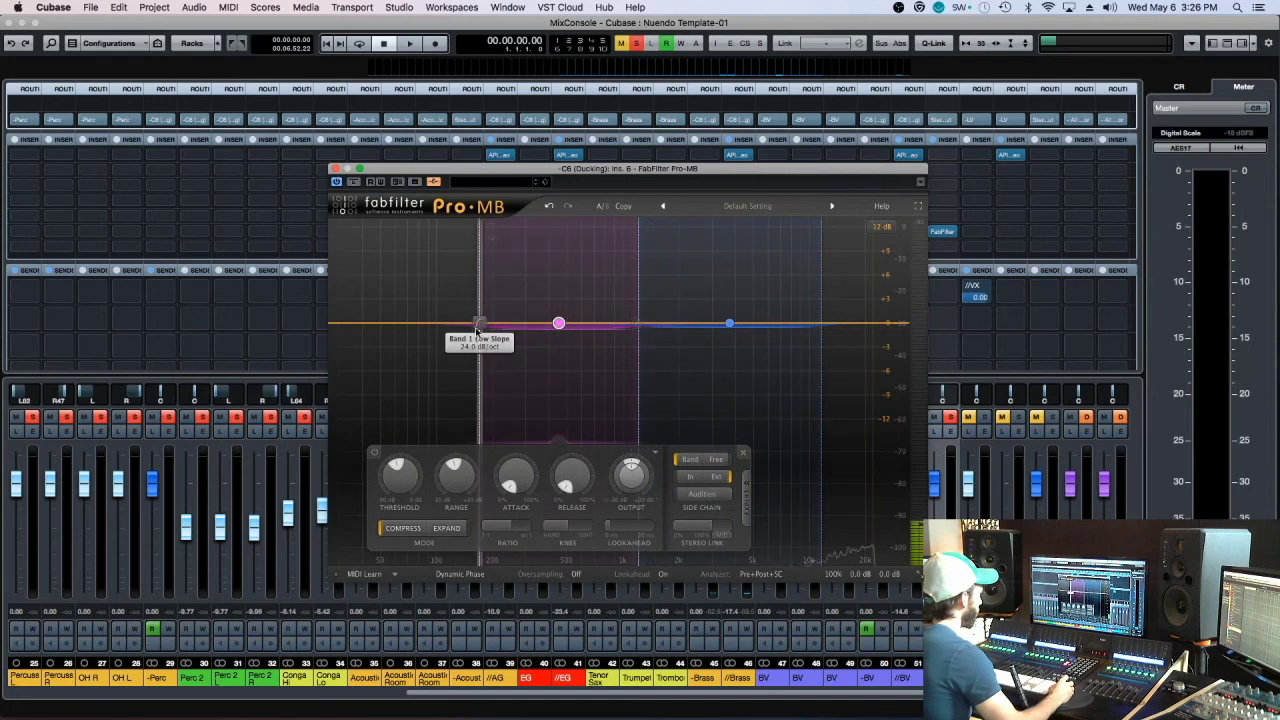
{"action": "mouse_move", "coordinate": [477, 326]}
{"action": "left_mouse_down"}
{"action": "mouse_move", "coordinate": [491, 327]}
{"action": "mouse_move", "coordinate": [462, 323]}
{"action": "left_mouse_up"}
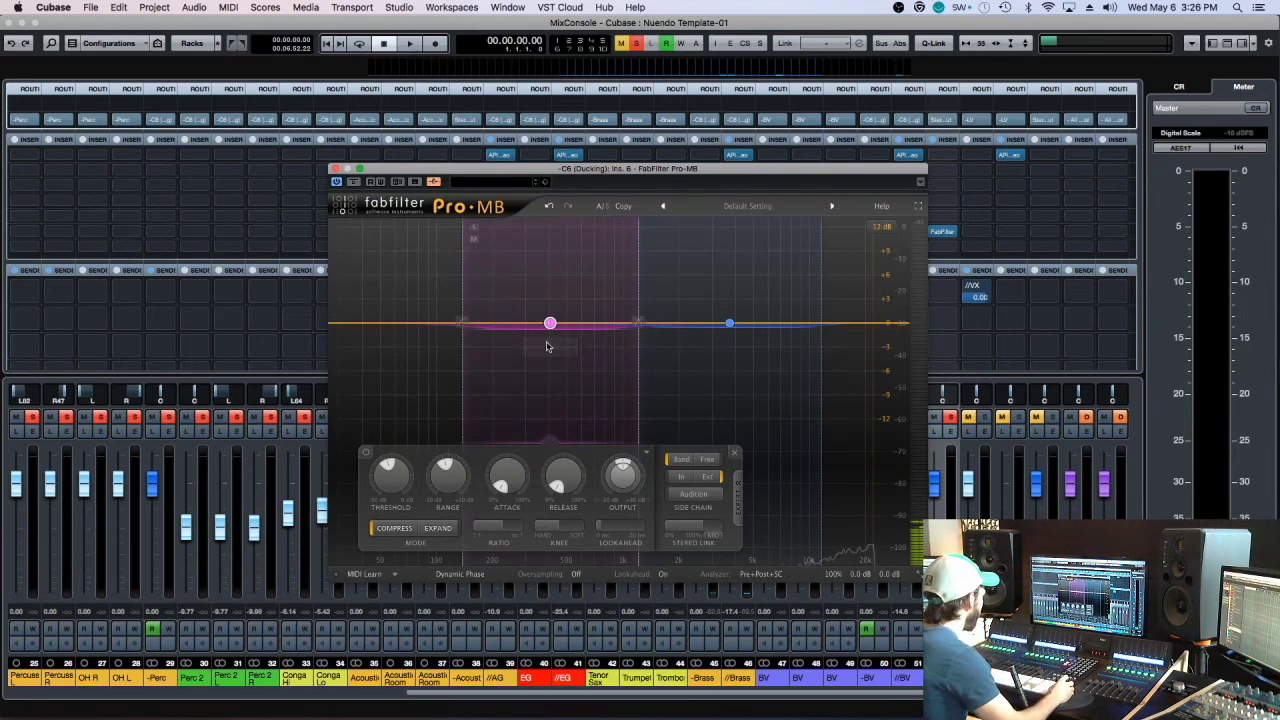
{"action": "left_click_drag", "start_coordinate": [461, 320], "coordinate": [458, 320]}
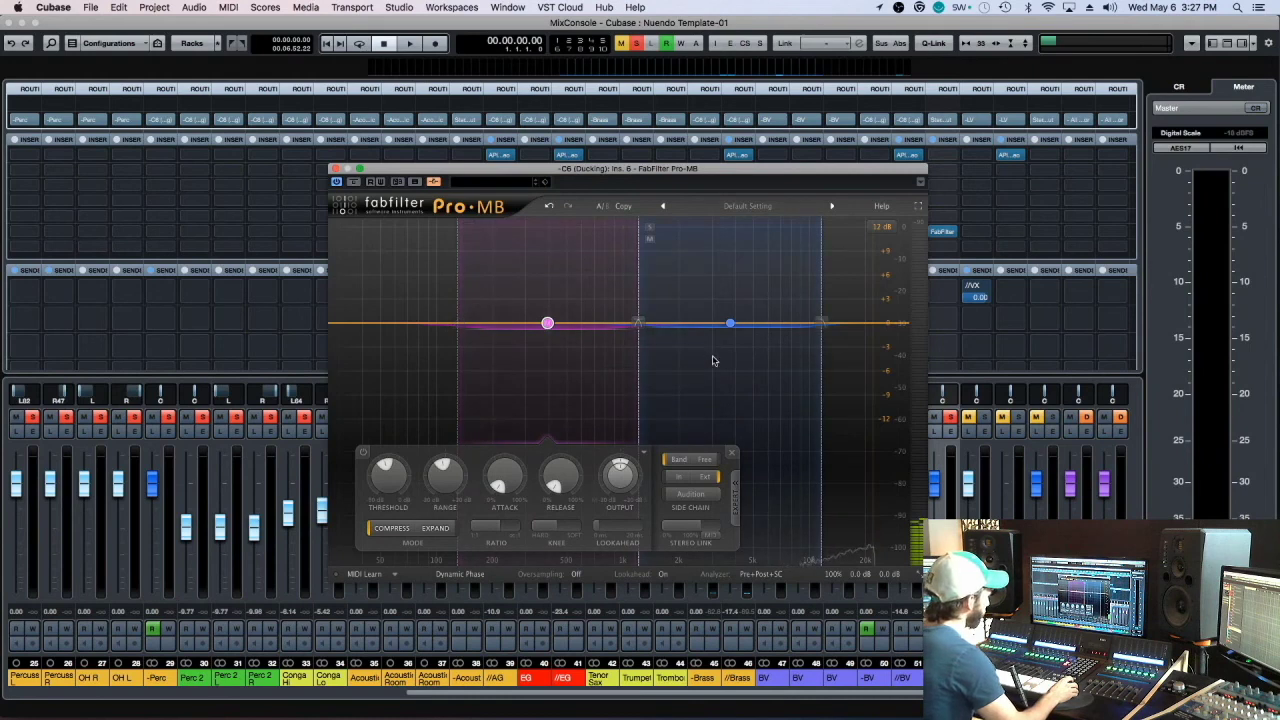
Compare band 2's settings with band 1's, then close Pro-MB.
{"action": "left_click", "coordinate": [730, 324]}
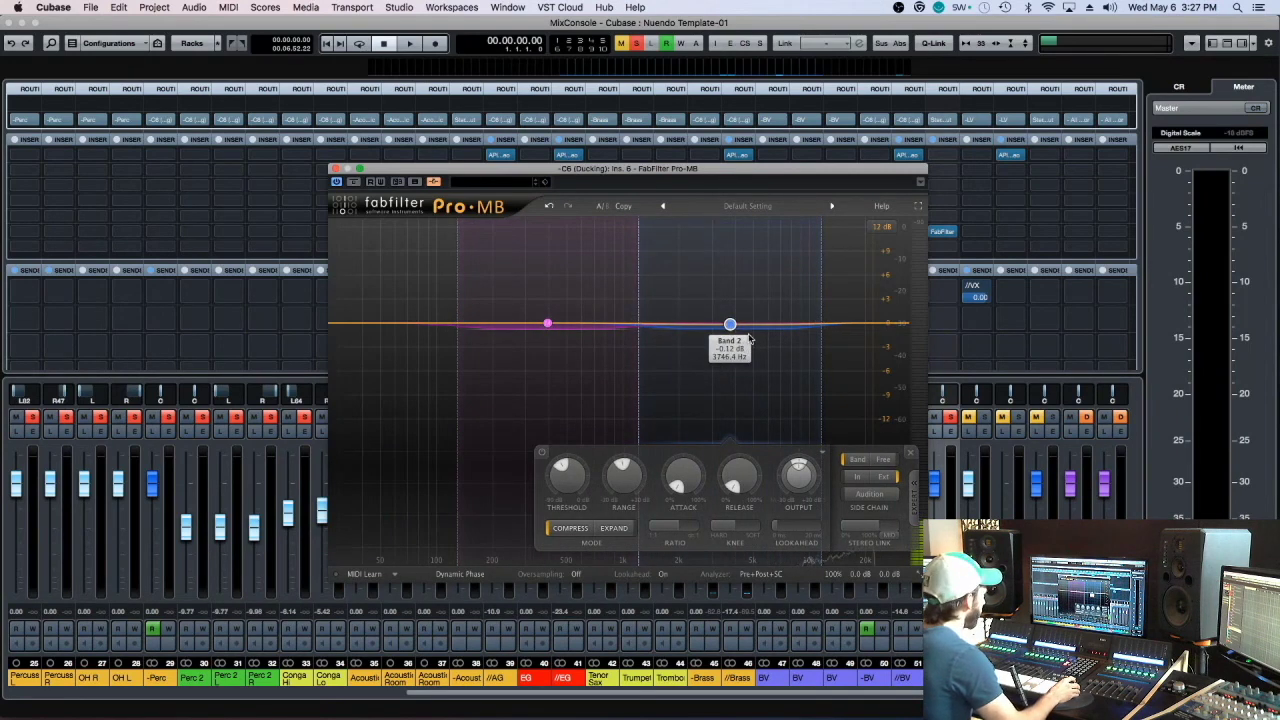
{"action": "left_click", "coordinate": [556, 207]}
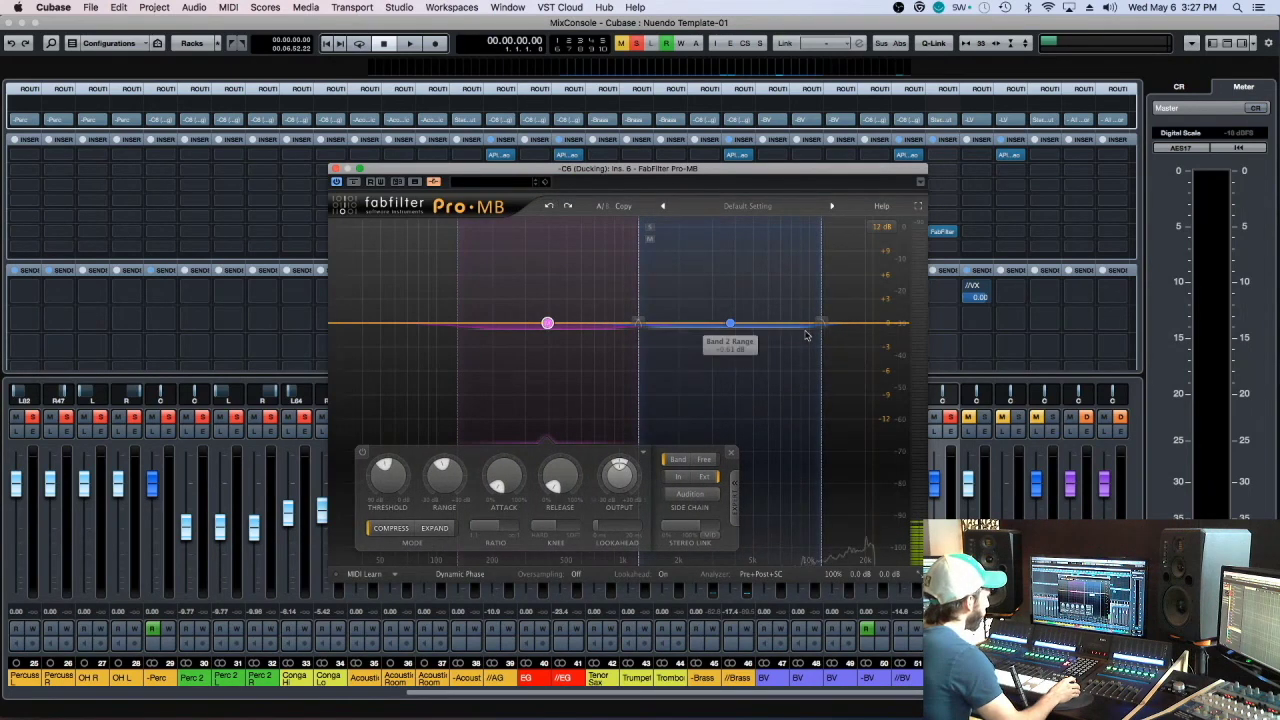
{"action": "left_click", "coordinate": [806, 336]}
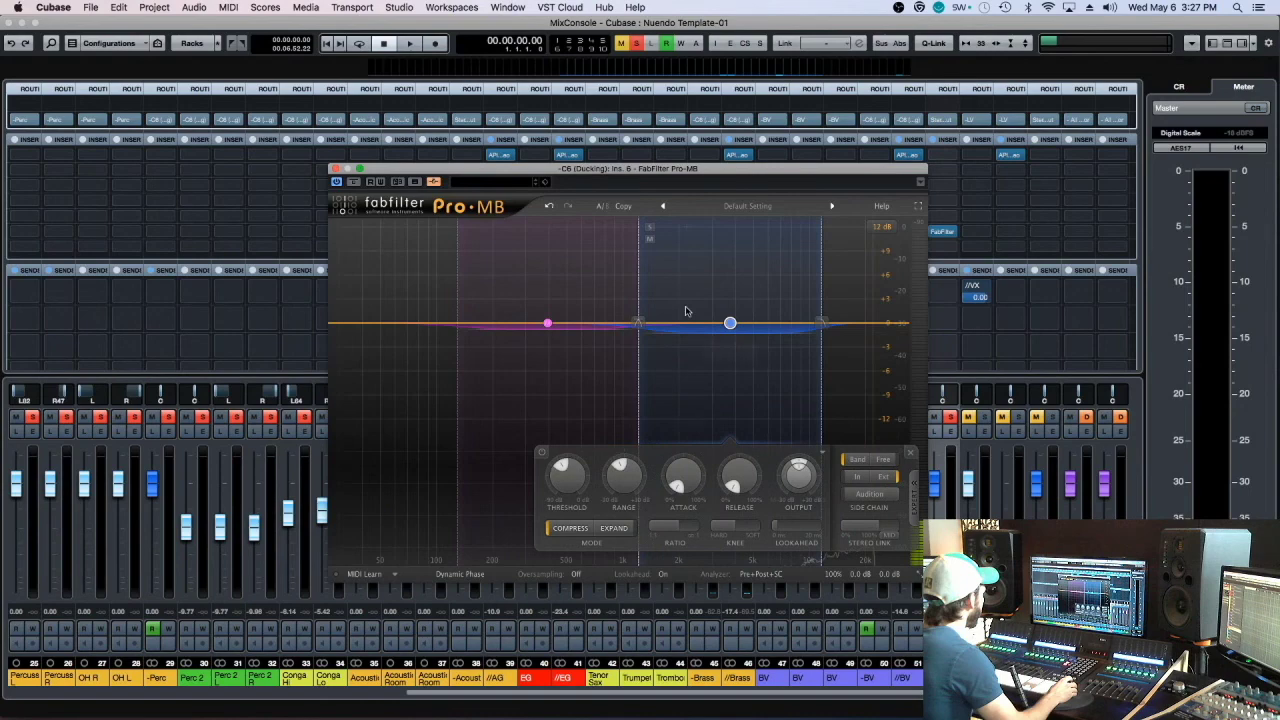
{"action": "left_click", "coordinate": [337, 170]}
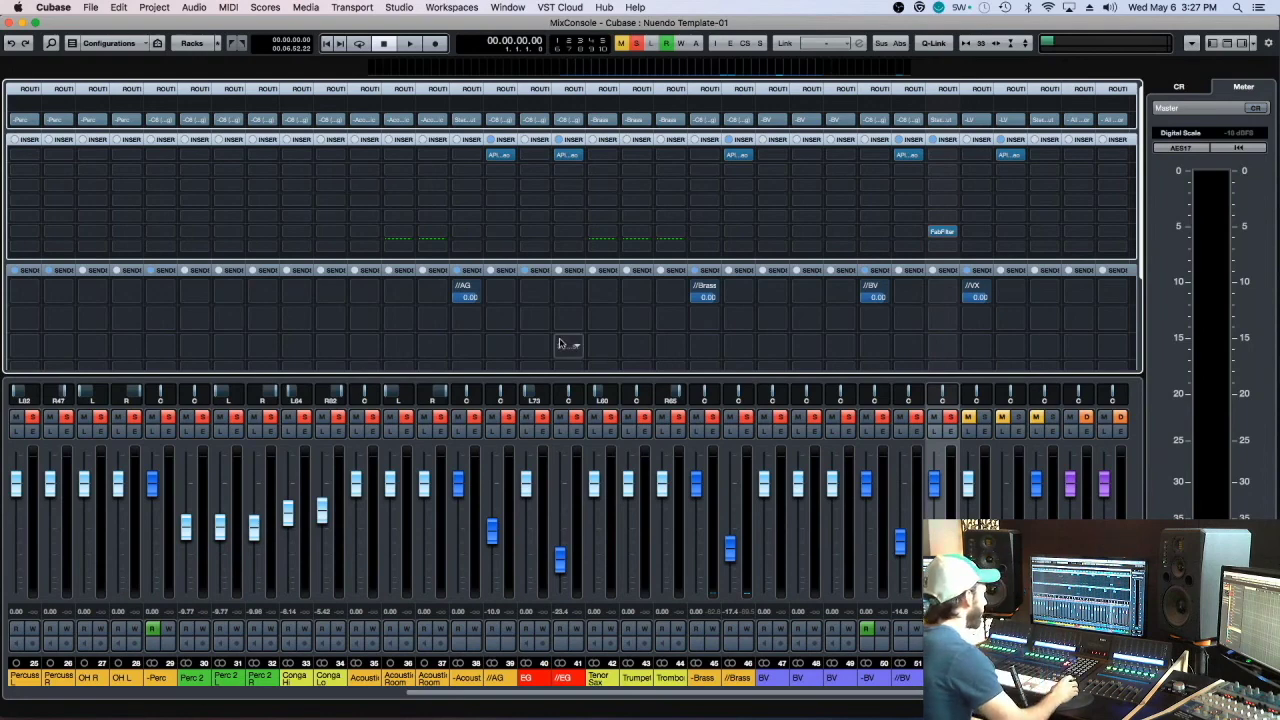
Clear all solos, then select the LV channel and bring up plug-ins for its insert slot.
{"action": "left_click", "coordinate": [952, 417]}
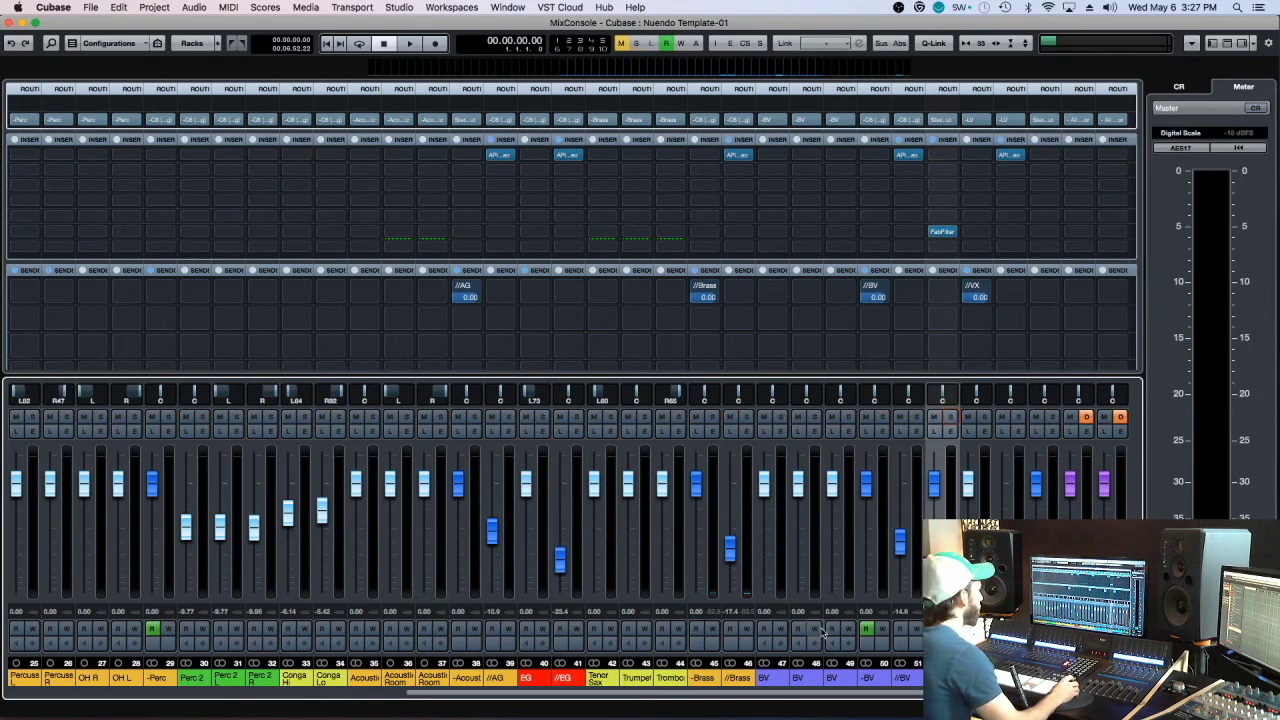
{"action": "scroll", "coordinate": [866, 699], "scroll_direction": "right", "scroll_amount": 1}
{"action": "scroll", "coordinate": [570, 530], "scroll_direction": "right", "scroll_amount": 4}
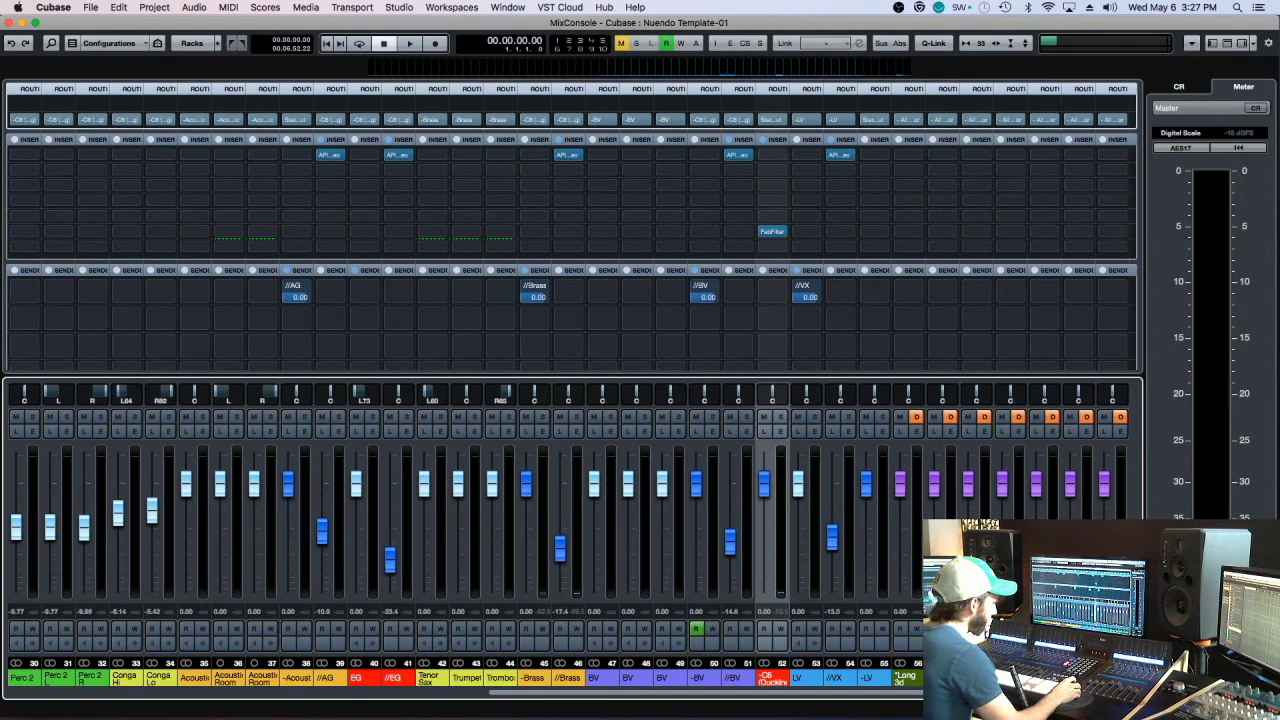
{"action": "scroll", "coordinate": [570, 530], "scroll_direction": "right", "scroll_amount": 6}
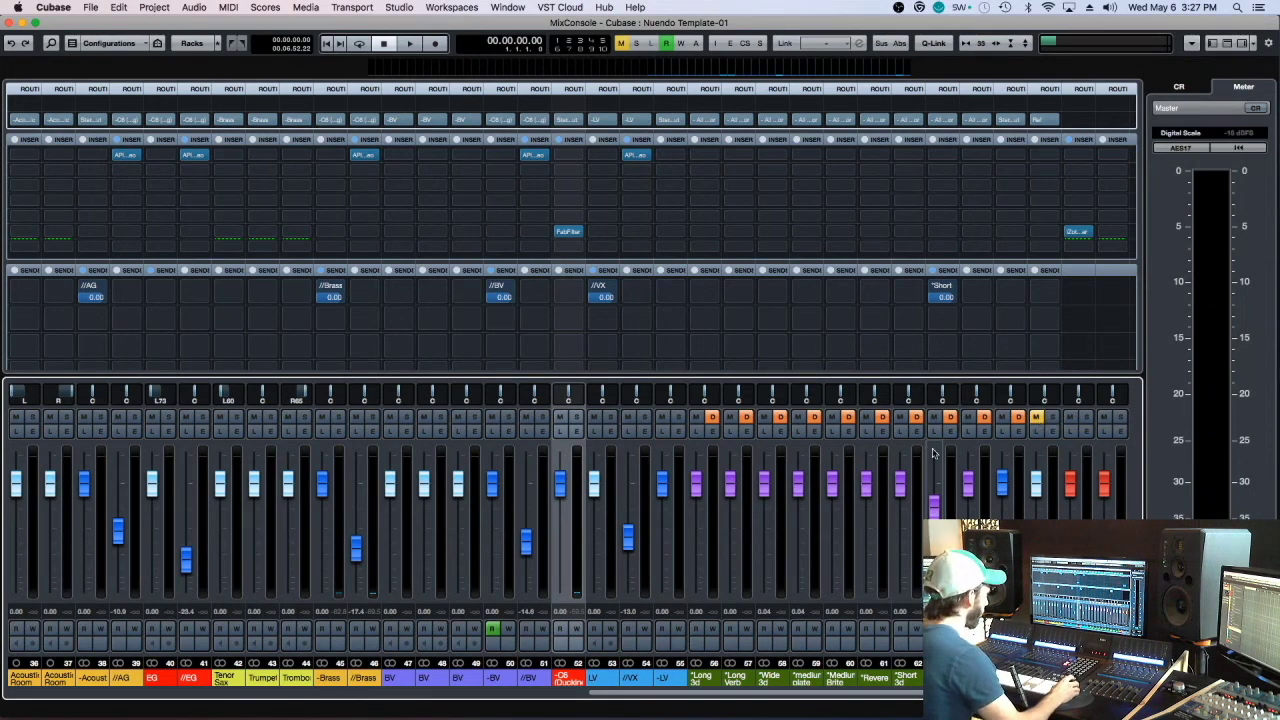
{"action": "left_click", "coordinate": [615, 461]}
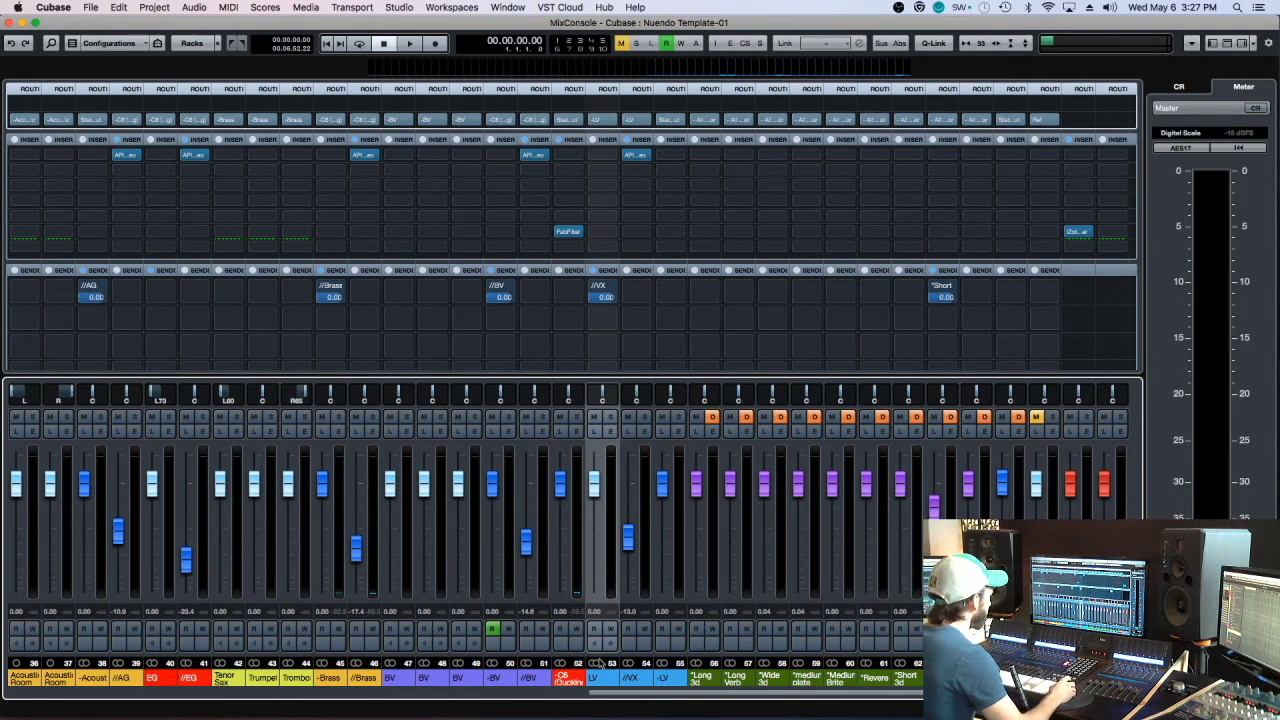
{"action": "left_click", "coordinate": [602, 170]}
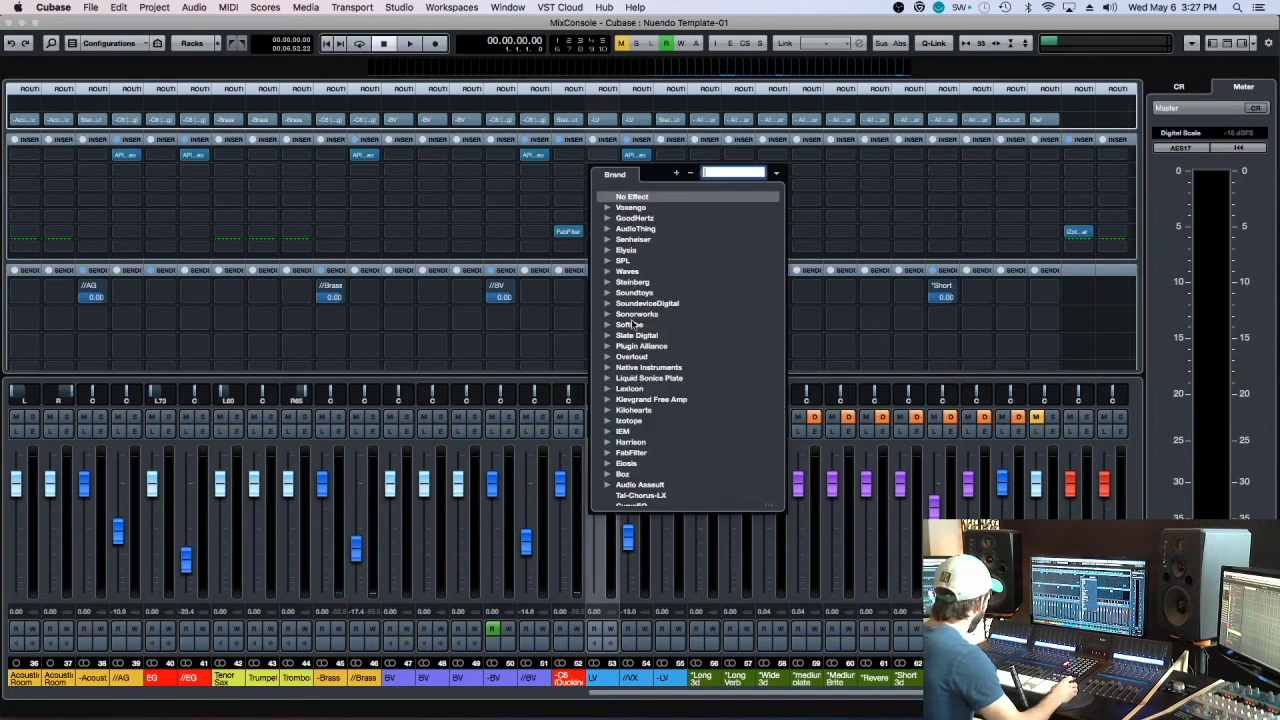
Load dearVR music on the LV insert, set the sound source slightly high, and pan input channel left.
{"action": "double_click", "coordinate": [657, 210]}
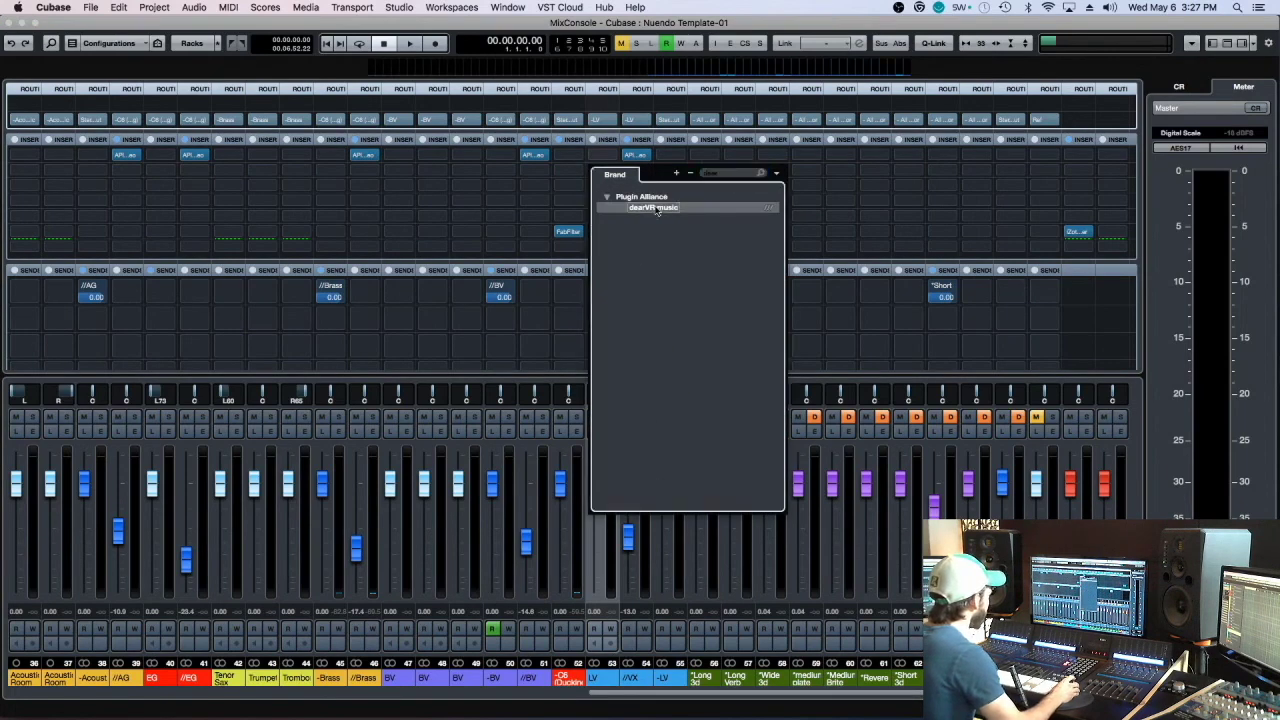
{"action": "left_click_drag", "start_coordinate": [647, 190], "coordinate": [830, 205]}
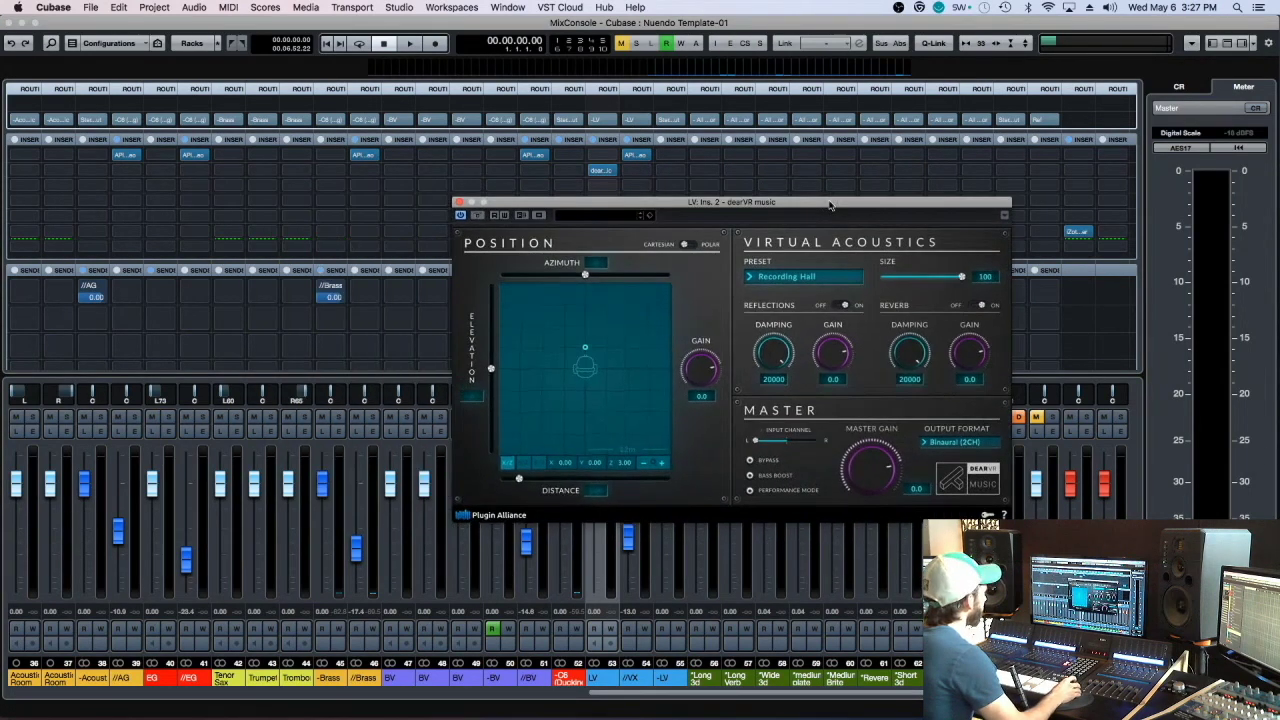
{"action": "mouse_move", "coordinate": [561, 360]}
{"action": "left_mouse_down"}
{"action": "mouse_move", "coordinate": [571, 352]}
{"action": "mouse_move", "coordinate": [578, 366]}
{"action": "left_mouse_up"}
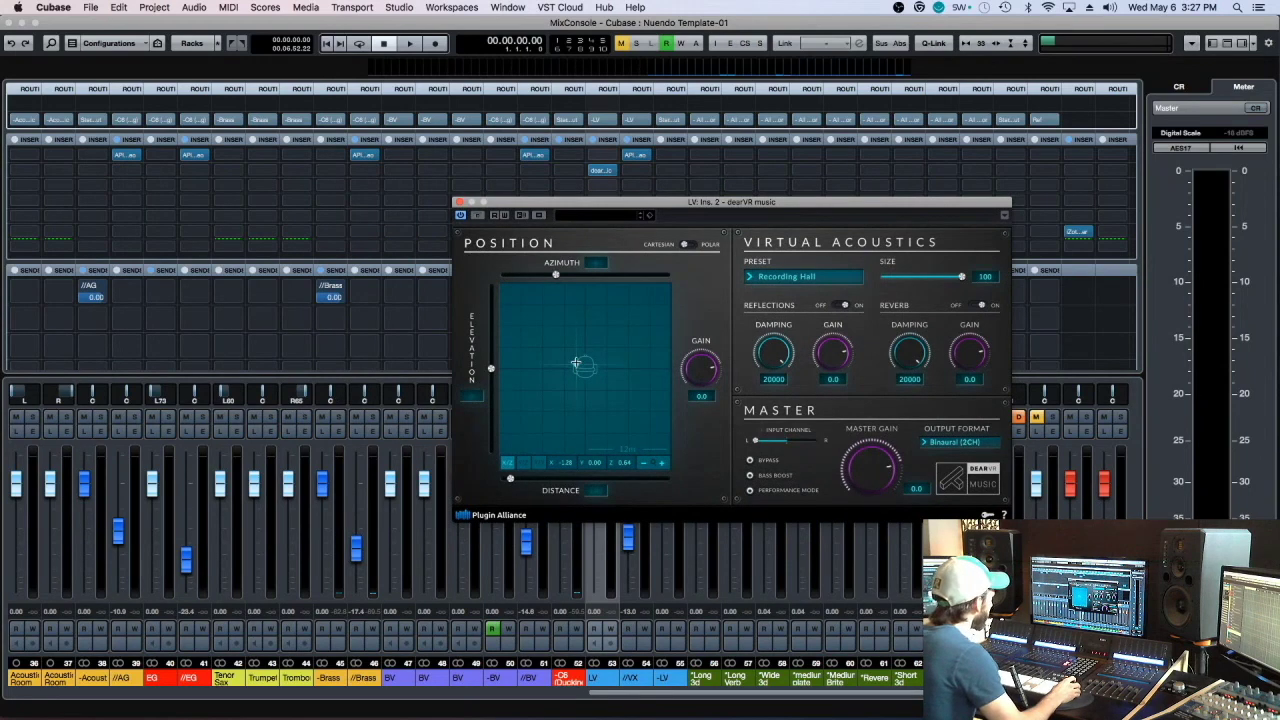
{"action": "mouse_move", "coordinate": [576, 365]}
{"action": "left_mouse_down"}
{"action": "mouse_move", "coordinate": [575, 350]}
{"action": "mouse_move", "coordinate": [585, 366]}
{"action": "left_mouse_up"}
{"action": "left_click_drag", "start_coordinate": [658, 205], "coordinate": [505, 257]}
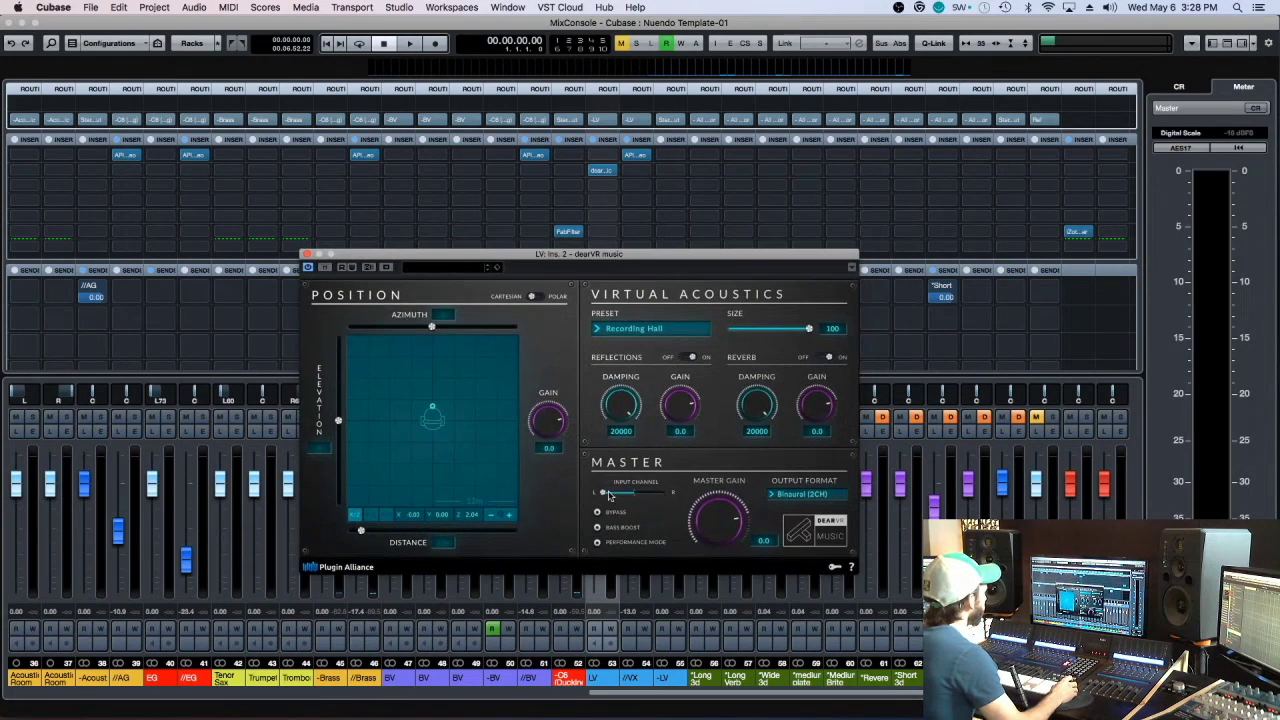
{"action": "mouse_move", "coordinate": [609, 496]}
{"action": "left_mouse_down"}
{"action": "mouse_move", "coordinate": [599, 499]}
{"action": "mouse_move", "coordinate": [697, 500]}
{"action": "mouse_move", "coordinate": [632, 505]}
{"action": "left_mouse_up"}
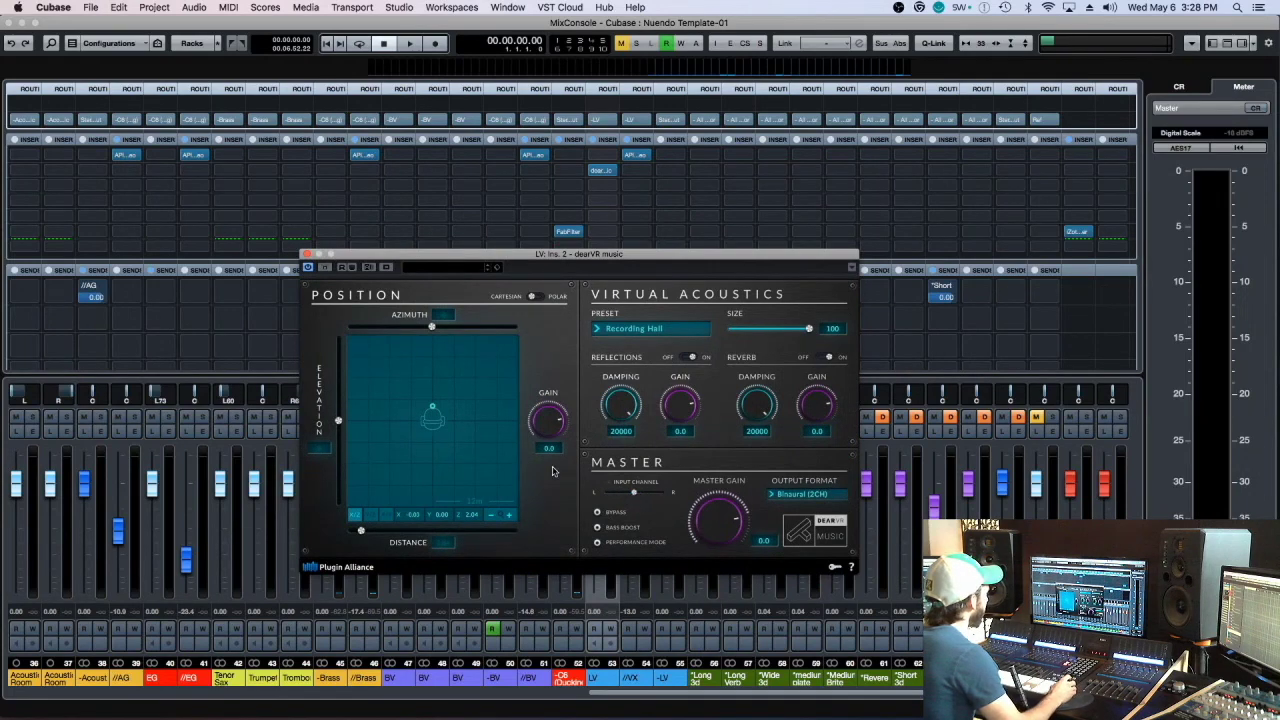
{"action": "mouse_move", "coordinate": [435, 406]}
{"action": "left_mouse_down"}
{"action": "mouse_move", "coordinate": [450, 407]}
{"action": "mouse_move", "coordinate": [431, 400]}
{"action": "left_mouse_up"}
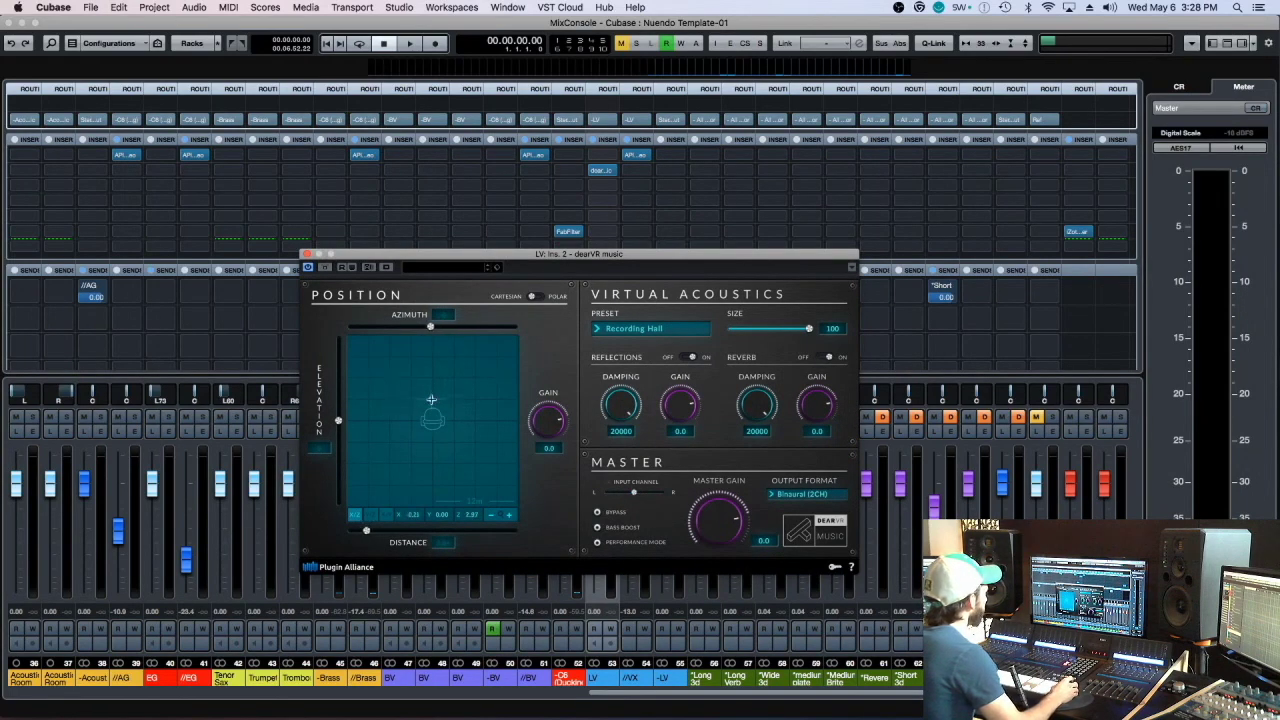
{"action": "left_click", "coordinate": [307, 254]}
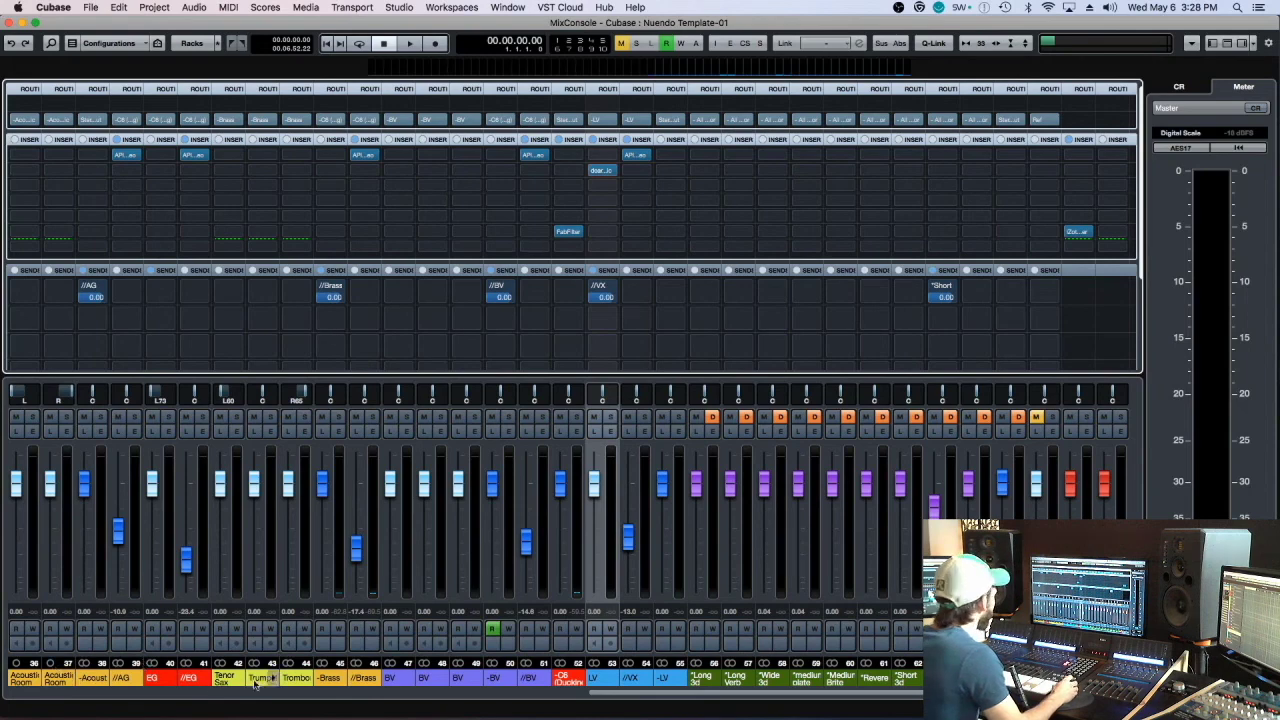
Clear the plug-in from the insert slot, then select channel 54 (//VX) and channel 55 (-LV).
{"action": "key", "text": "F3"}
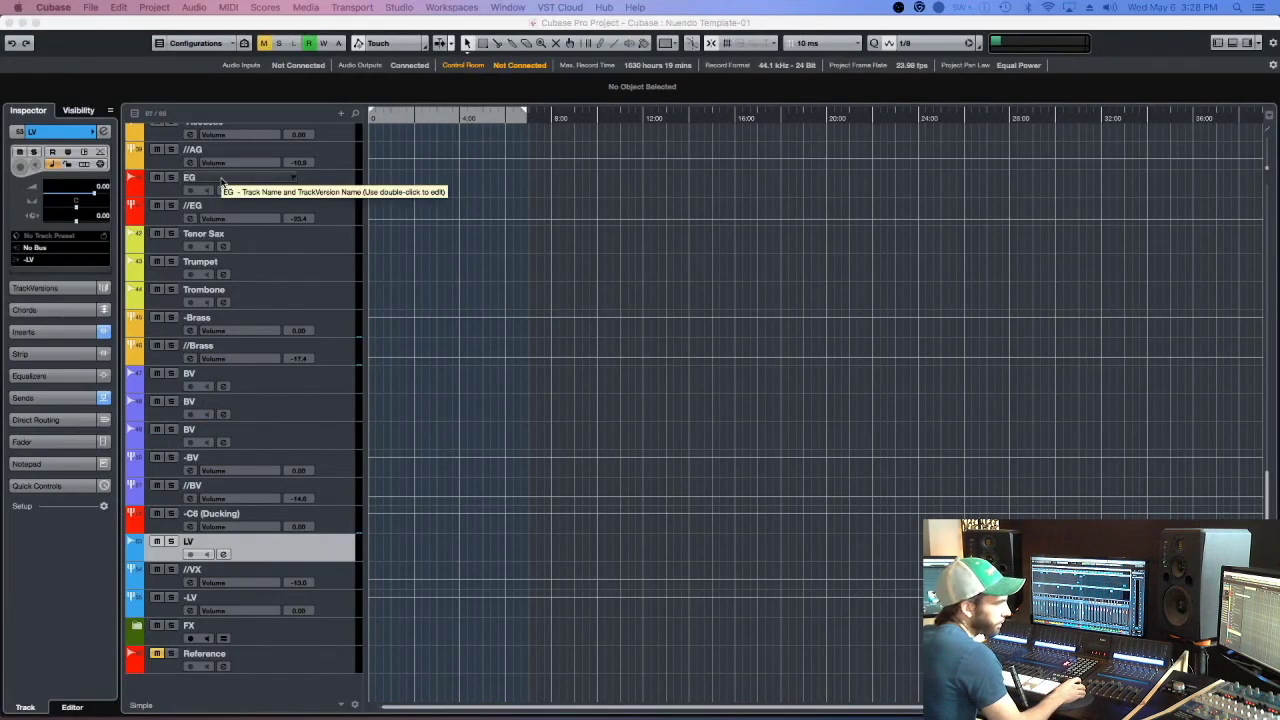
{"action": "key", "text": "F3"}
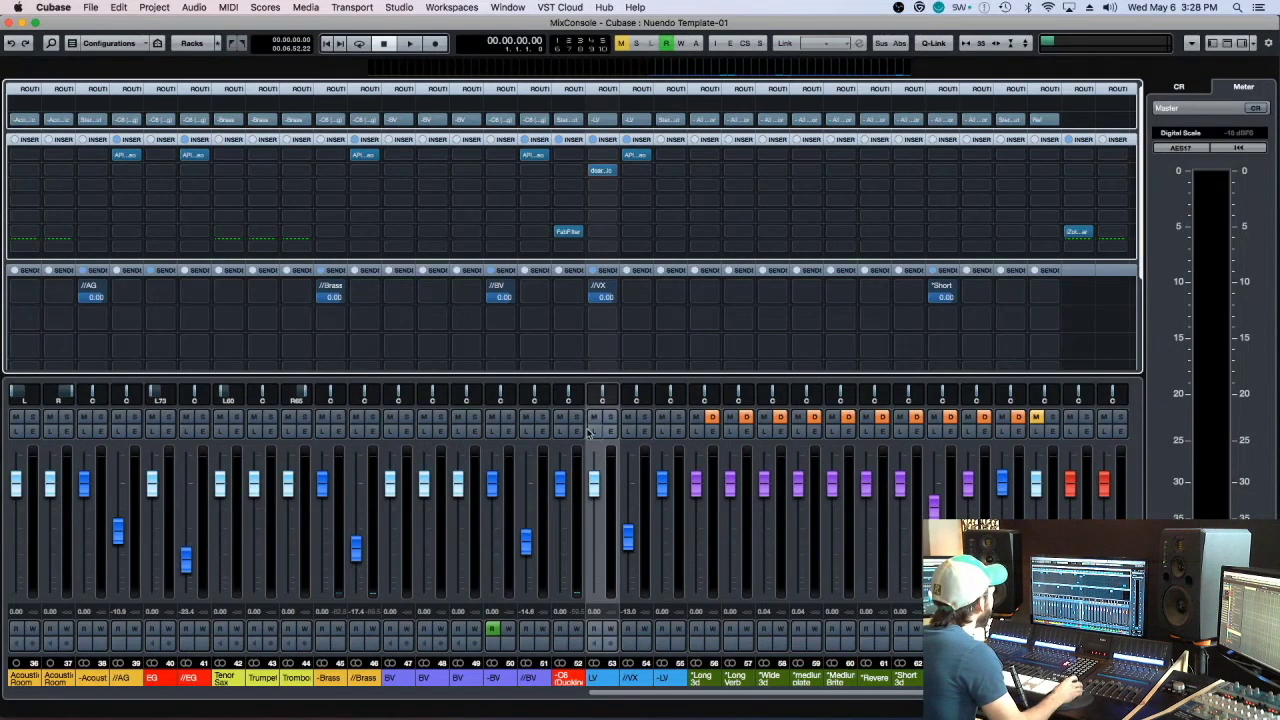
{"action": "left_click", "coordinate": [612, 172]}
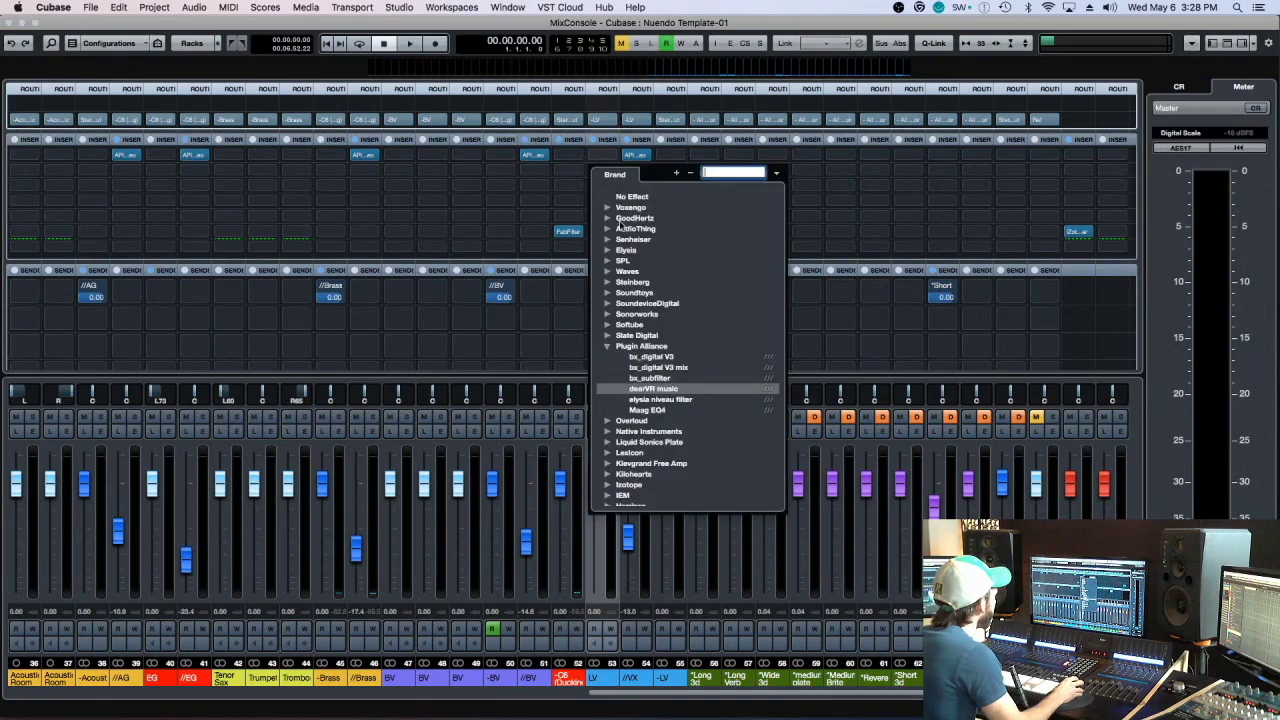
{"action": "left_click", "coordinate": [625, 205]}
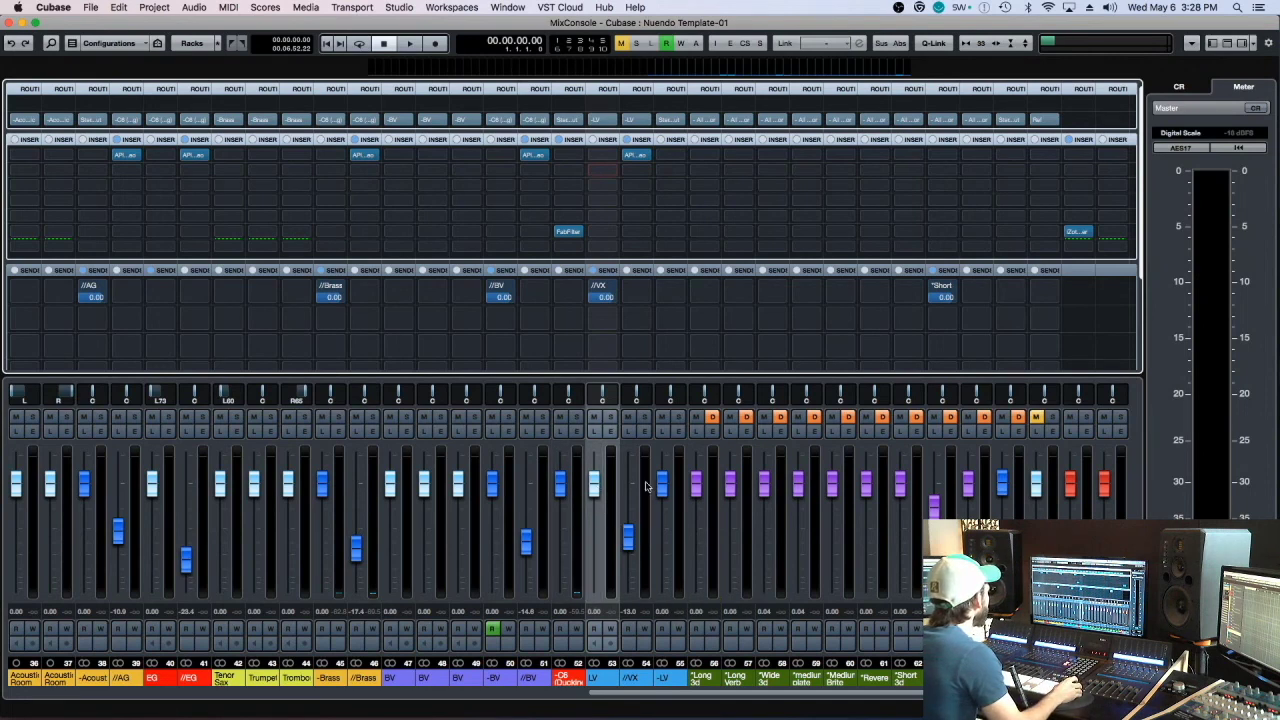
{"action": "left_click", "coordinate": [645, 495]}
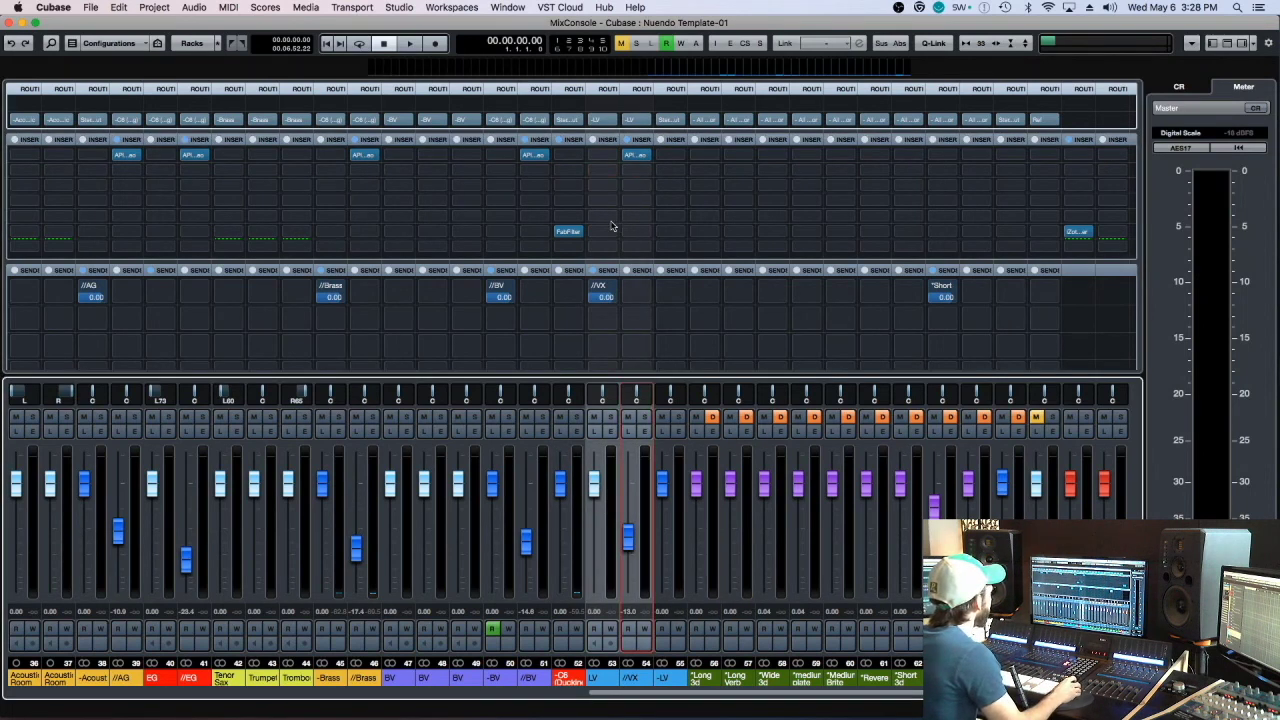
{"action": "left_click", "coordinate": [683, 480]}
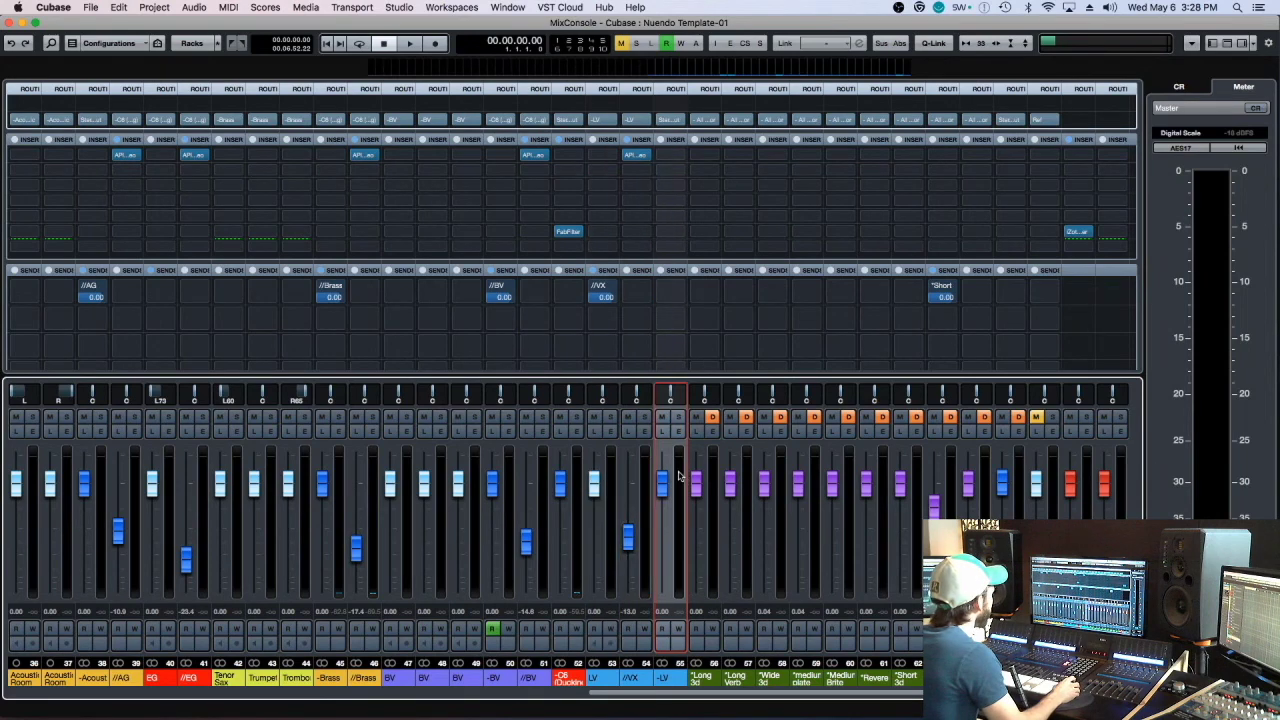
Close the MixConsole with F3 and zoom the timeline to the project start with H.
{"action": "key", "text": "F3"}
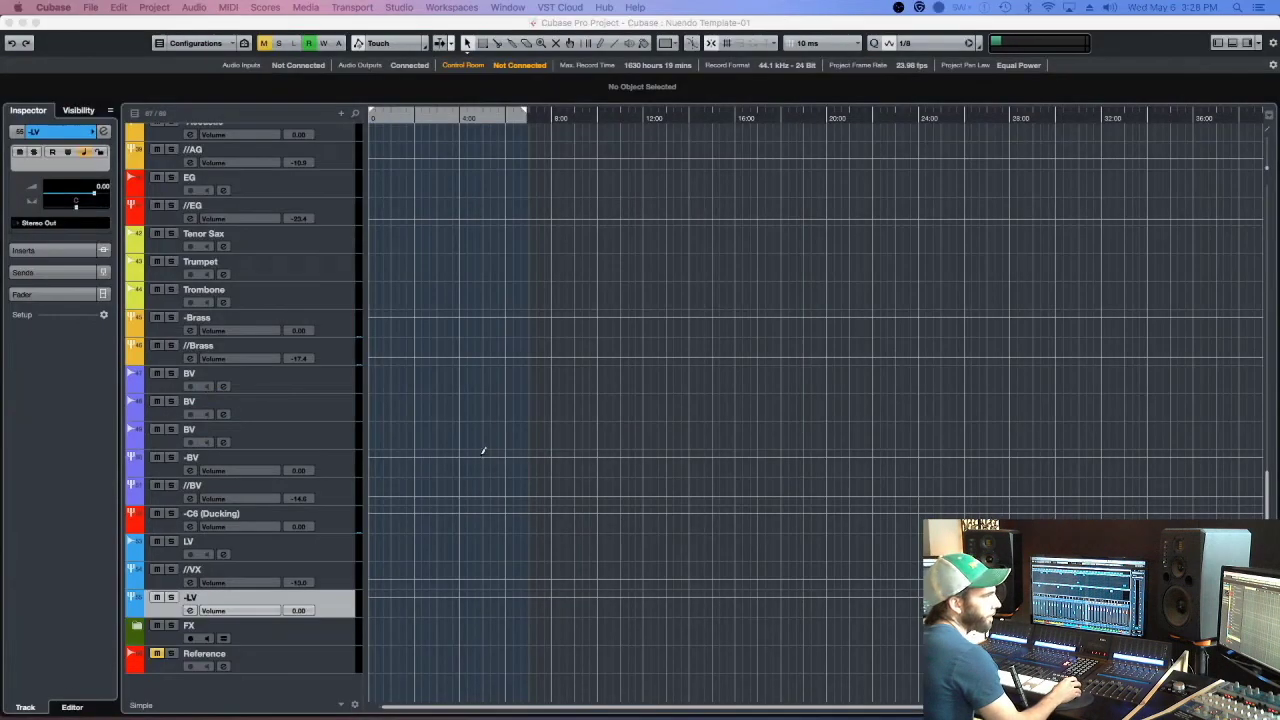
{"action": "key", "text": "h"}
{"action": "key", "text": "h"}
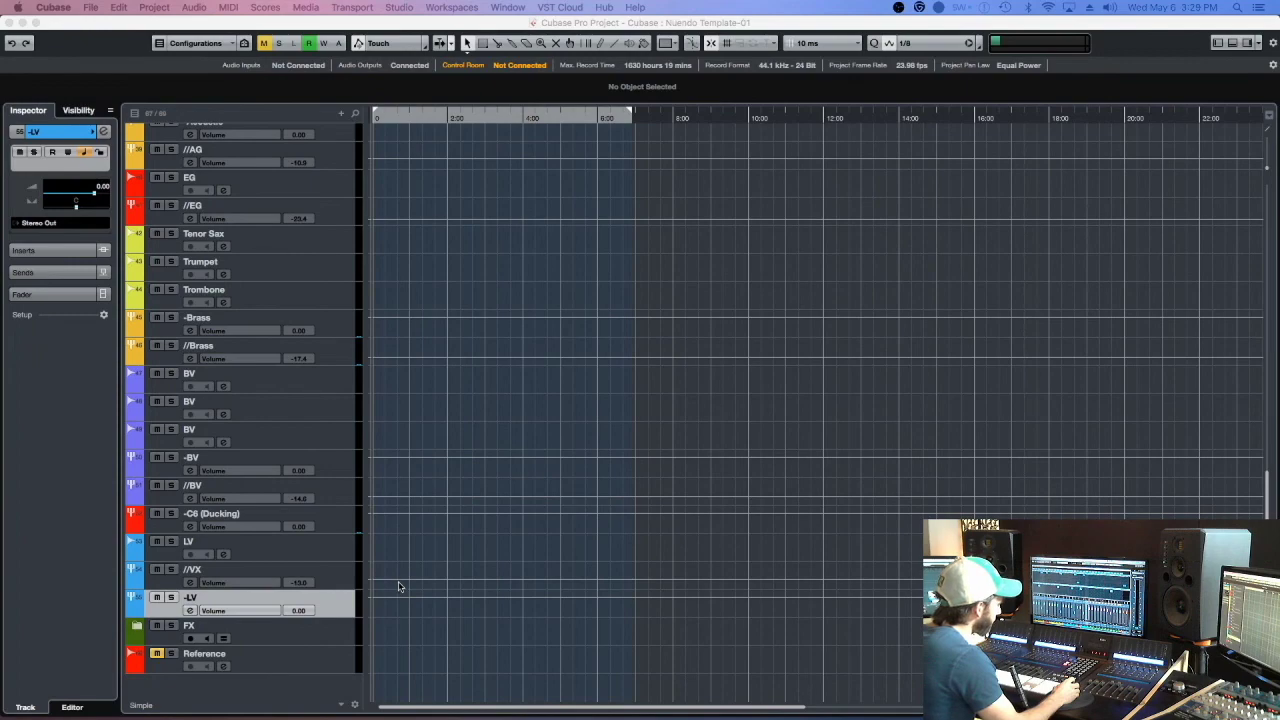
In the mixer, select LV and //VX, lowering //VX to -15.2 and -LV to -4.48.
{"action": "key", "text": "F3"}
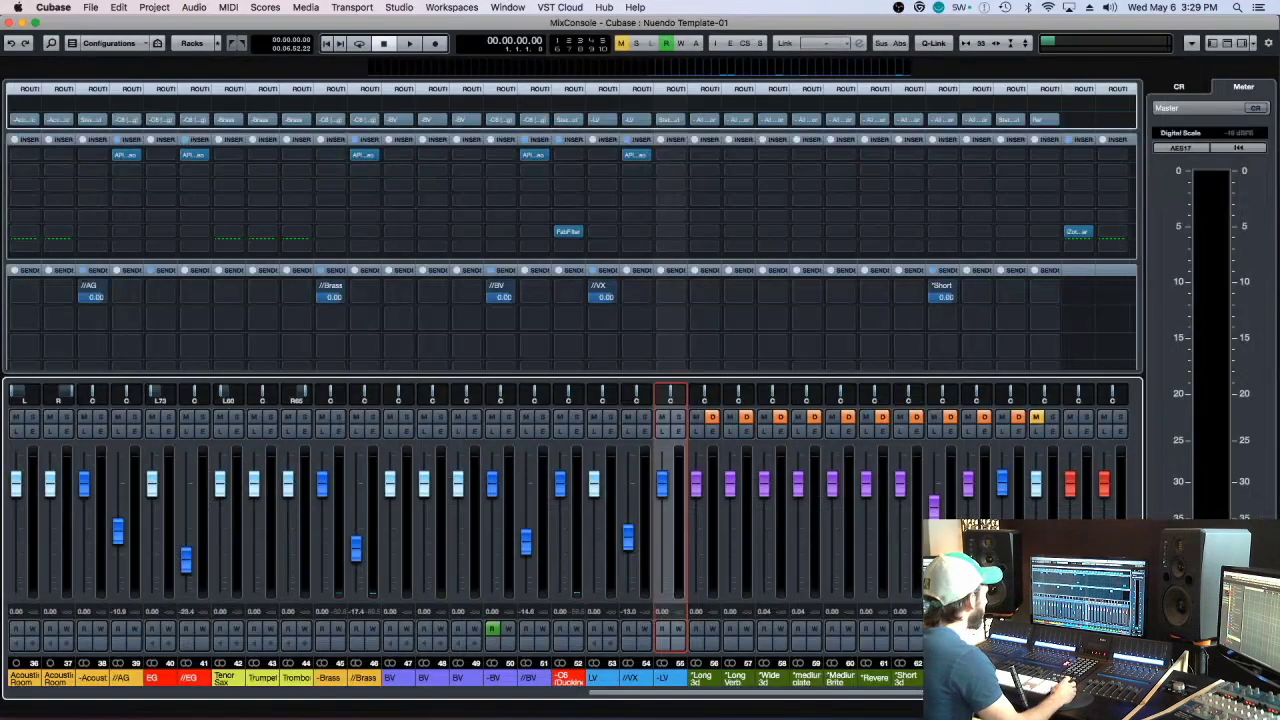
{"action": "key", "text": "F3"}
{"action": "key", "text": "F3"}
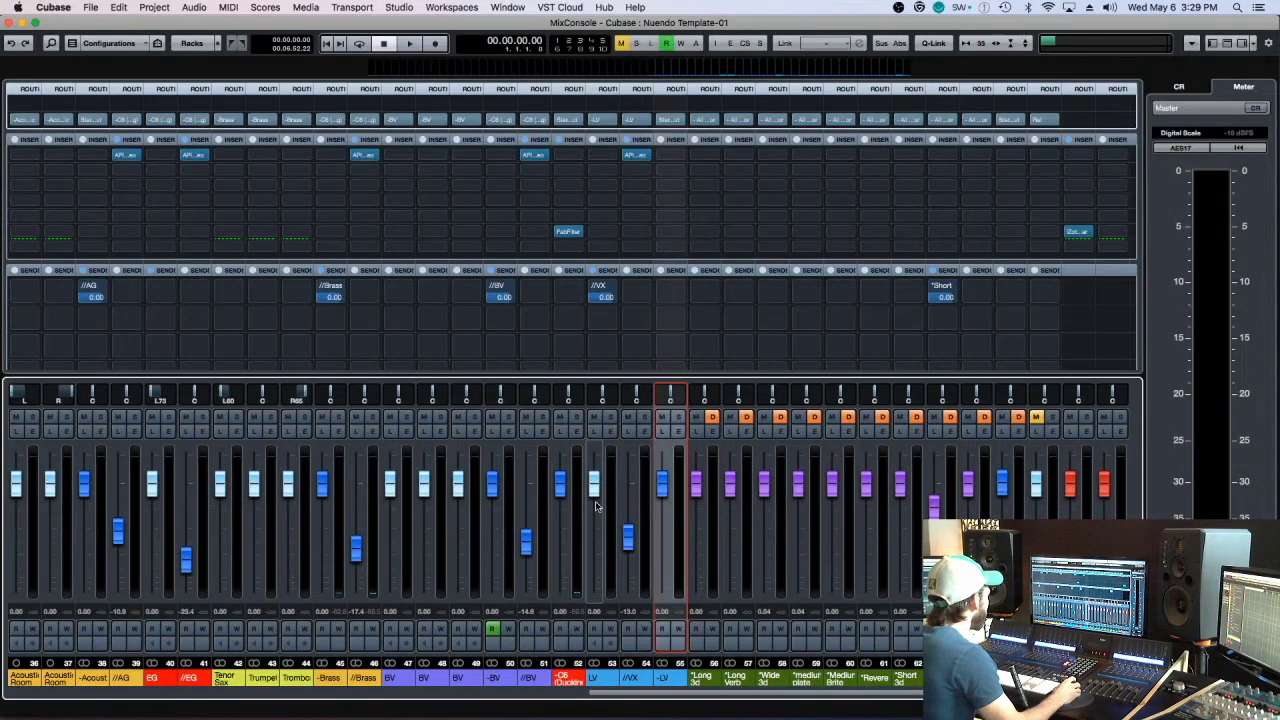
{"action": "left_click", "coordinate": [612, 500]}
{"action": "left_click", "coordinate": [650, 500]}
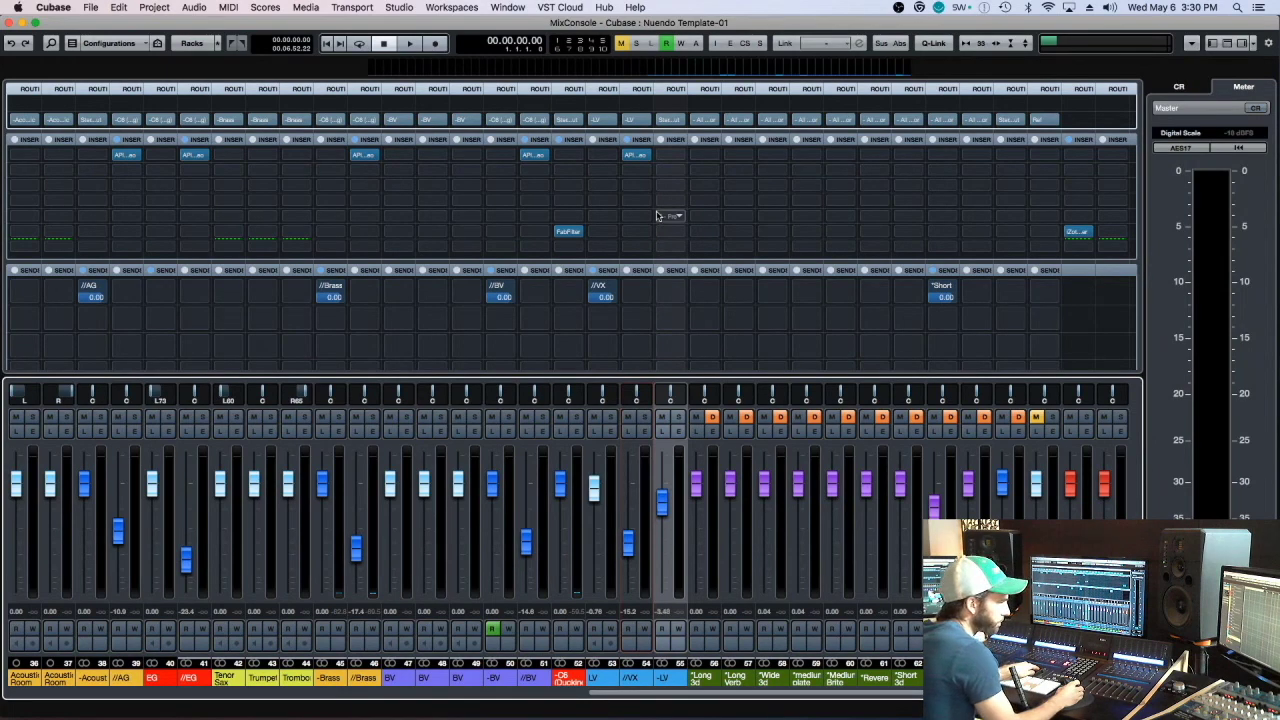
{"action": "key", "text": "F3"}
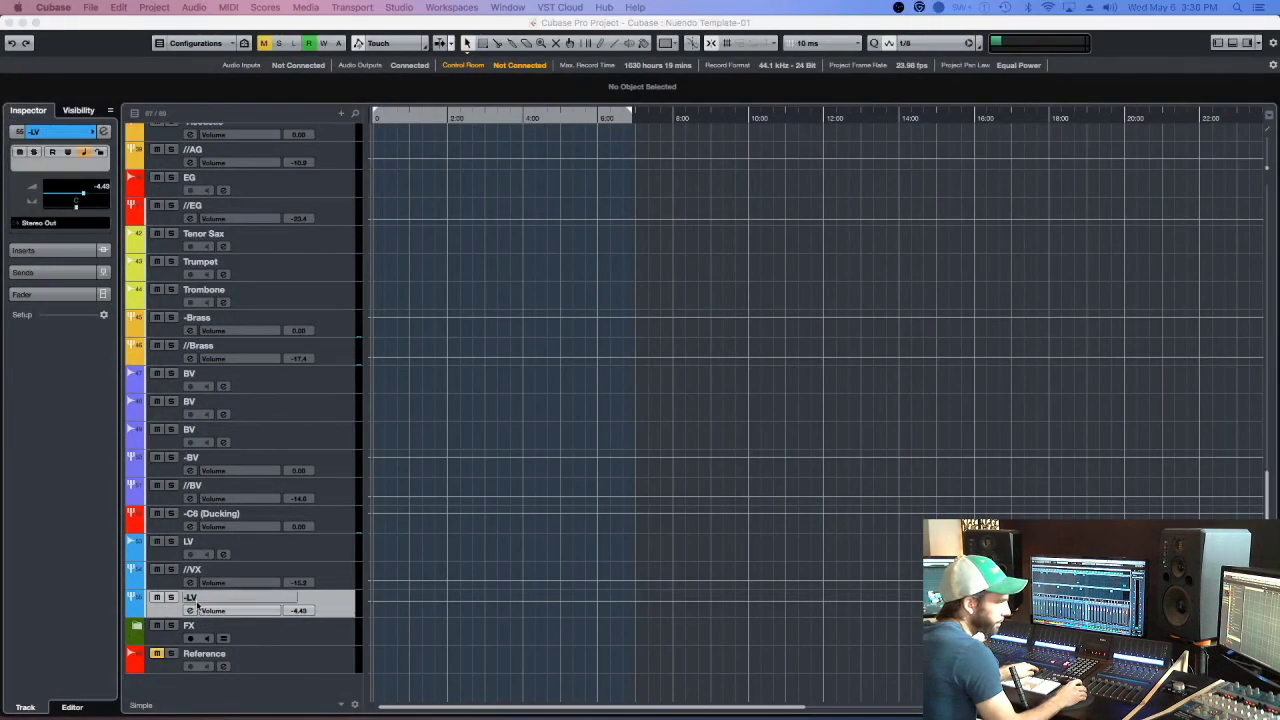
Resize the -LV track and show its Mute automation lane with Read and Write enabled.
{"action": "left_click", "coordinate": [257, 601]}
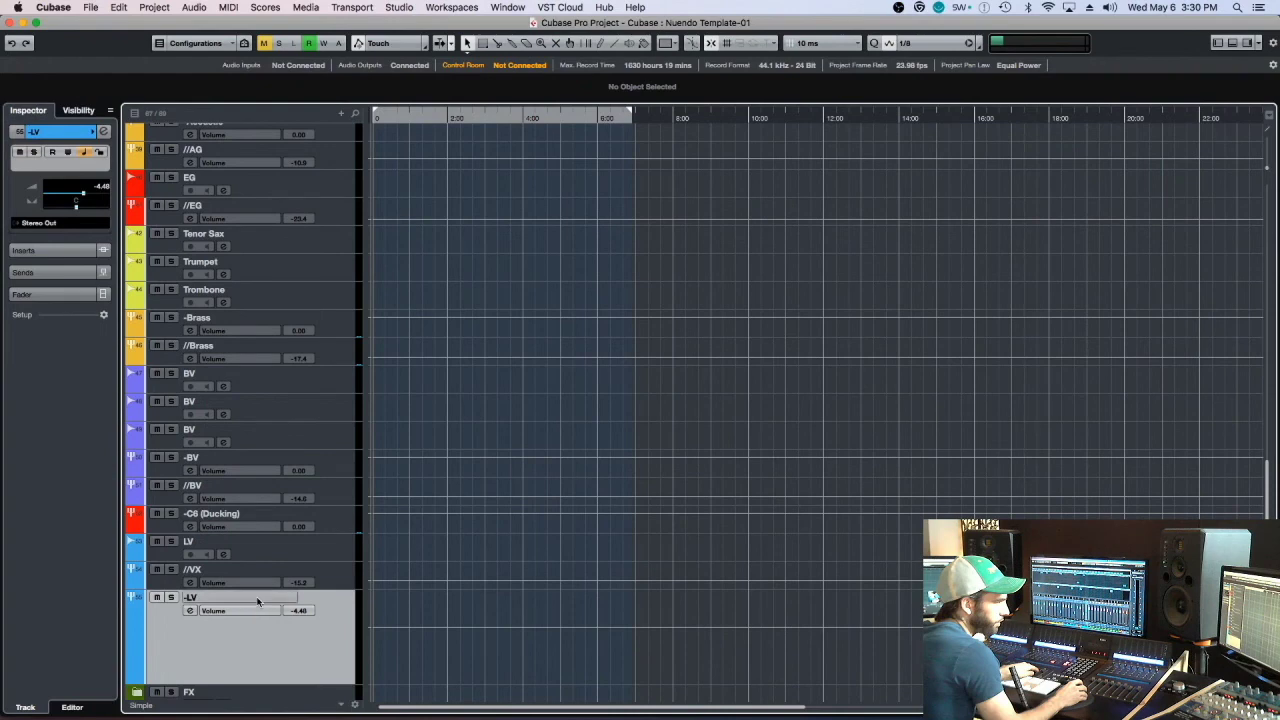
{"action": "left_click_drag", "start_coordinate": [363, 615], "coordinate": [405, 615]}
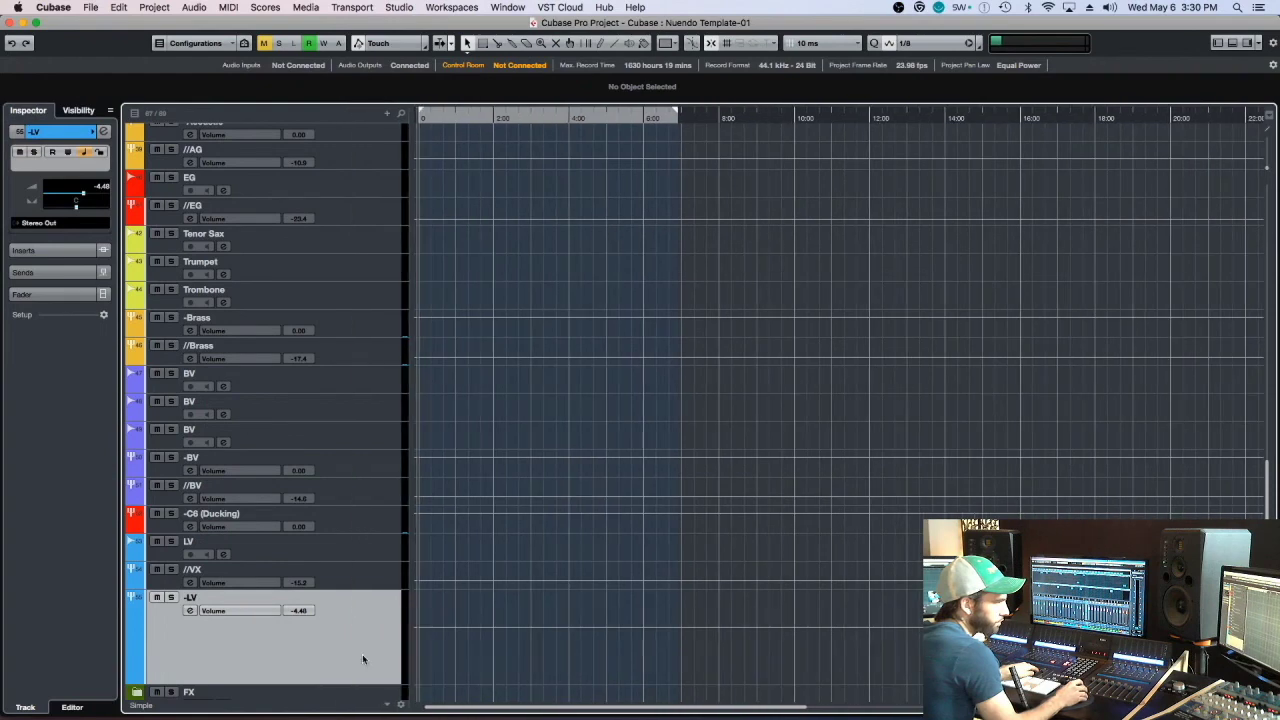
{"action": "left_click_drag", "start_coordinate": [155, 687], "coordinate": [155, 628]}
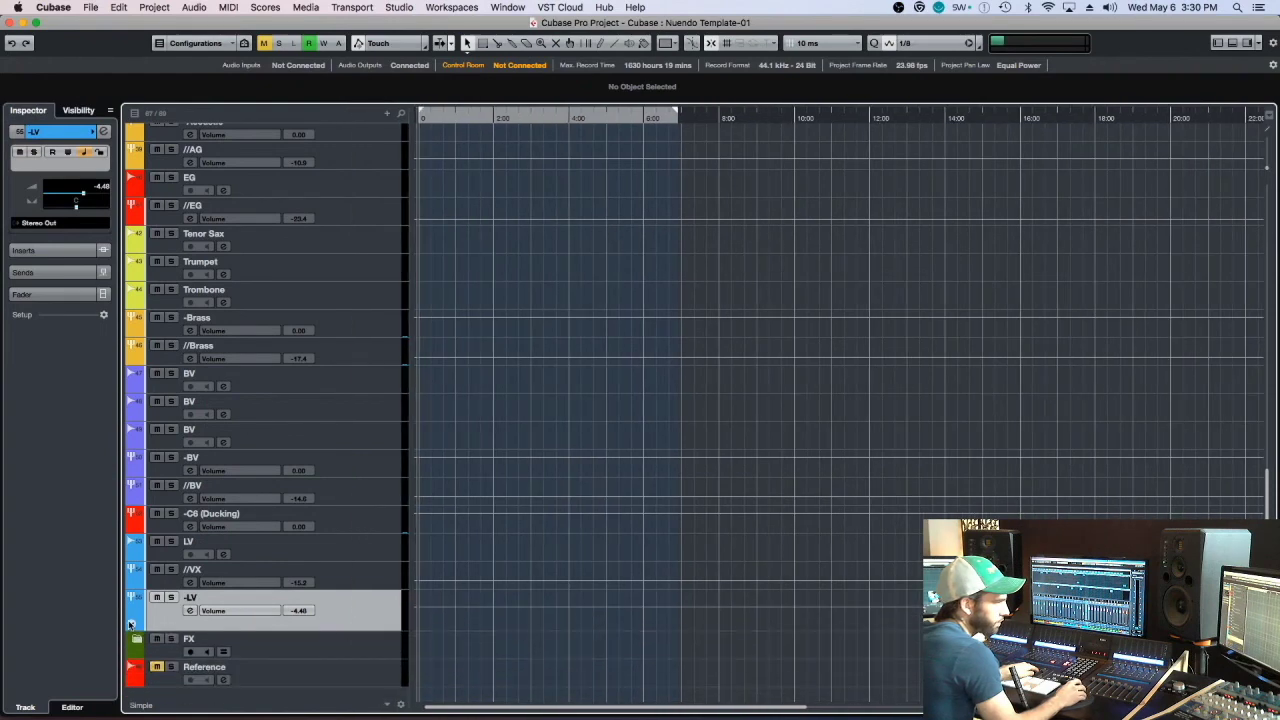
{"action": "left_click", "coordinate": [155, 628]}
{"action": "left_click", "coordinate": [156, 640]}
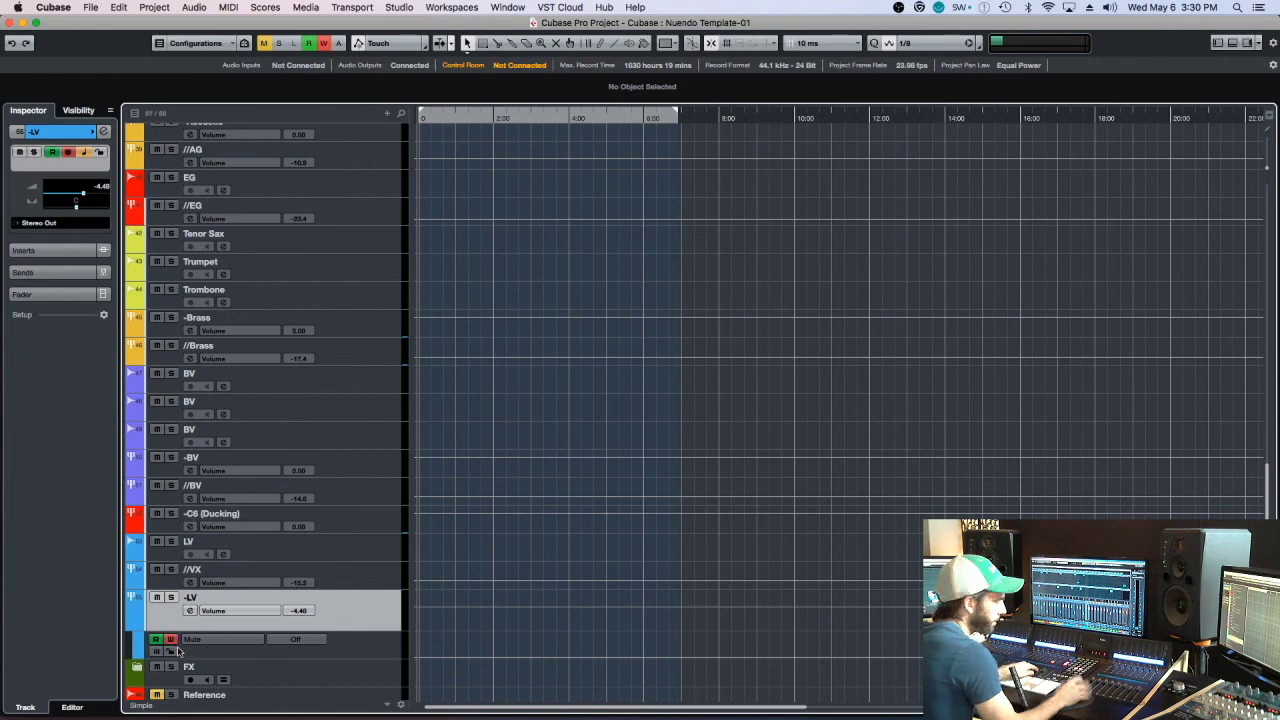
{"action": "left_click", "coordinate": [168, 627]}
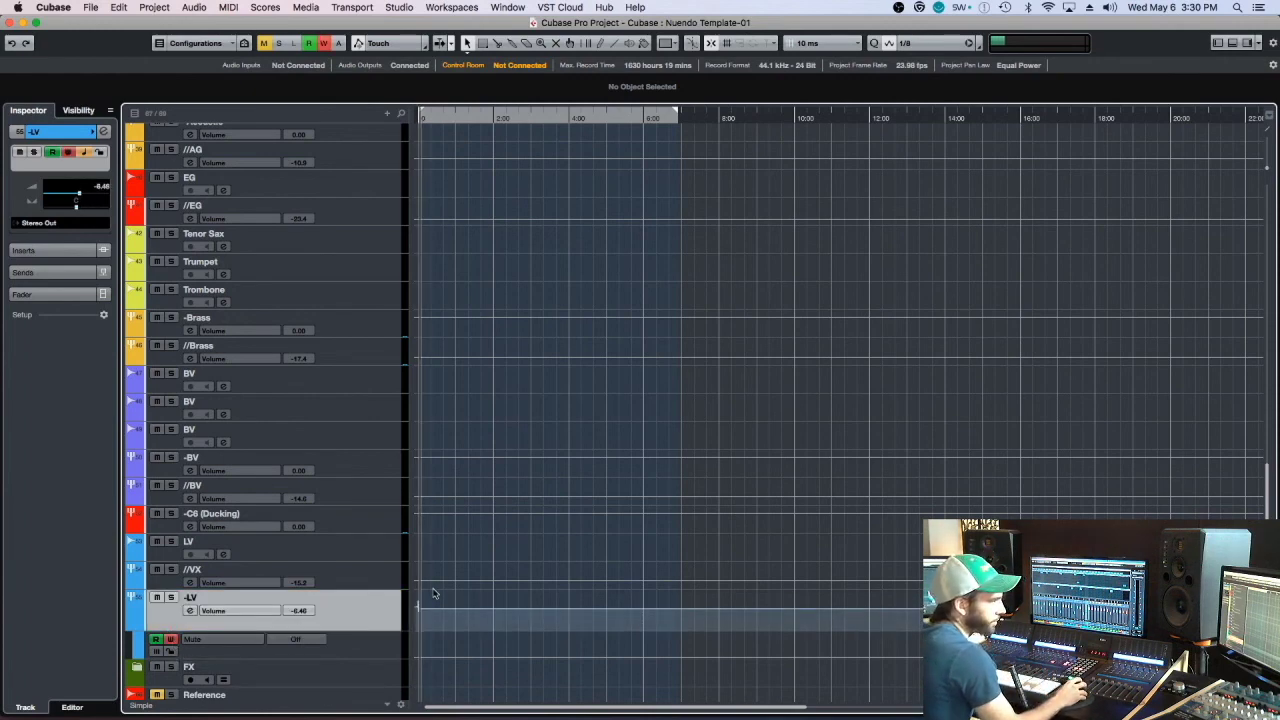
Zoom the timeline to the project start, select the //VX track, and open the MixConsole.
{"action": "key", "text": "h"}
{"action": "key", "text": "h"}
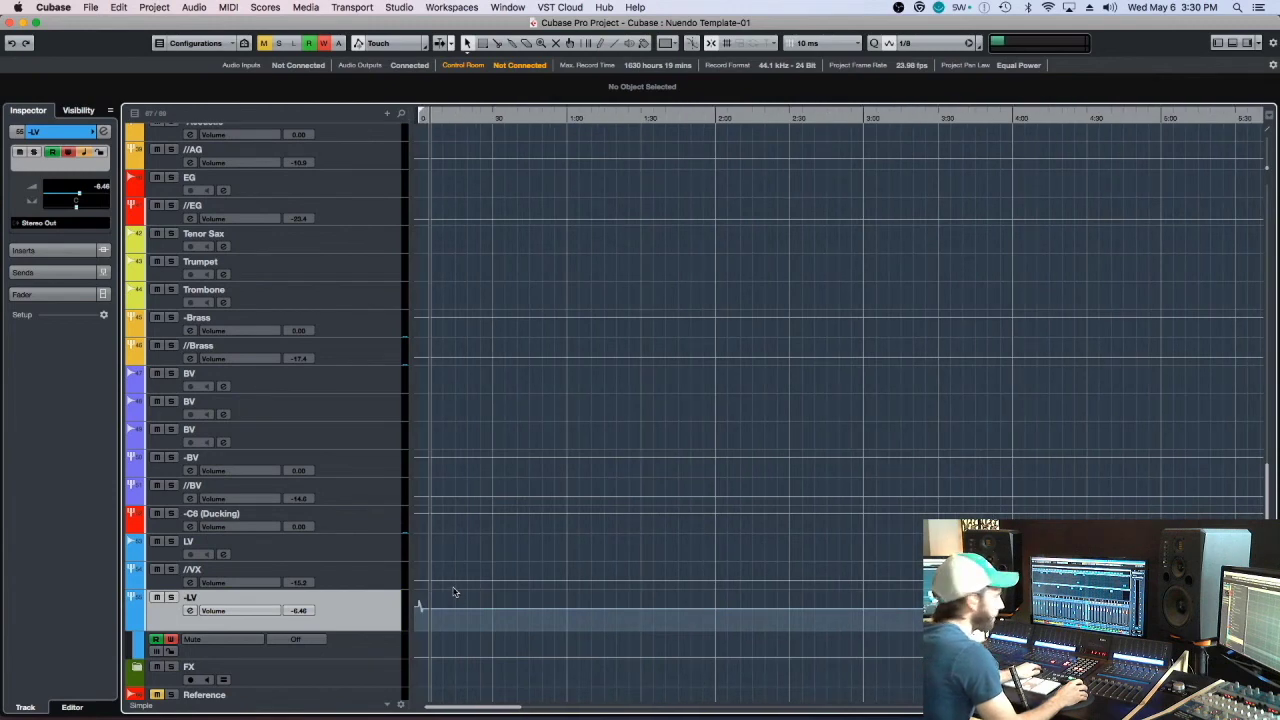
{"action": "left_click", "coordinate": [357, 569]}
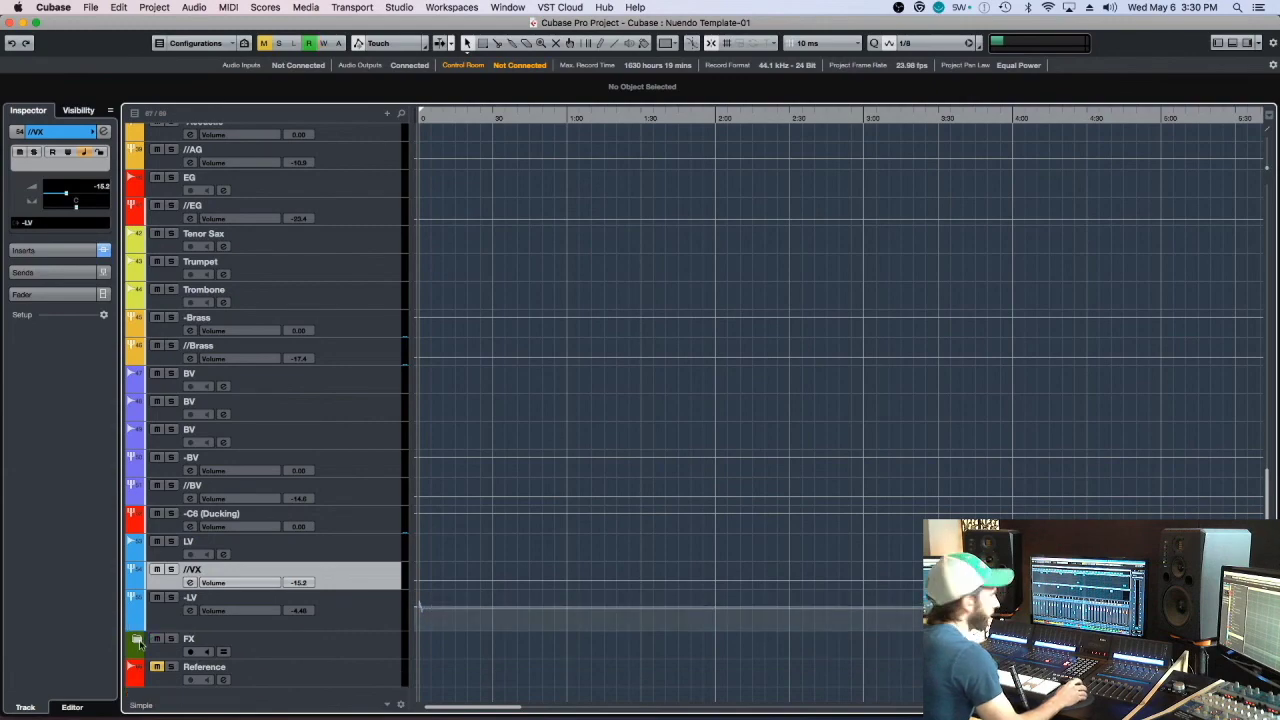
{"action": "key", "text": "F3"}
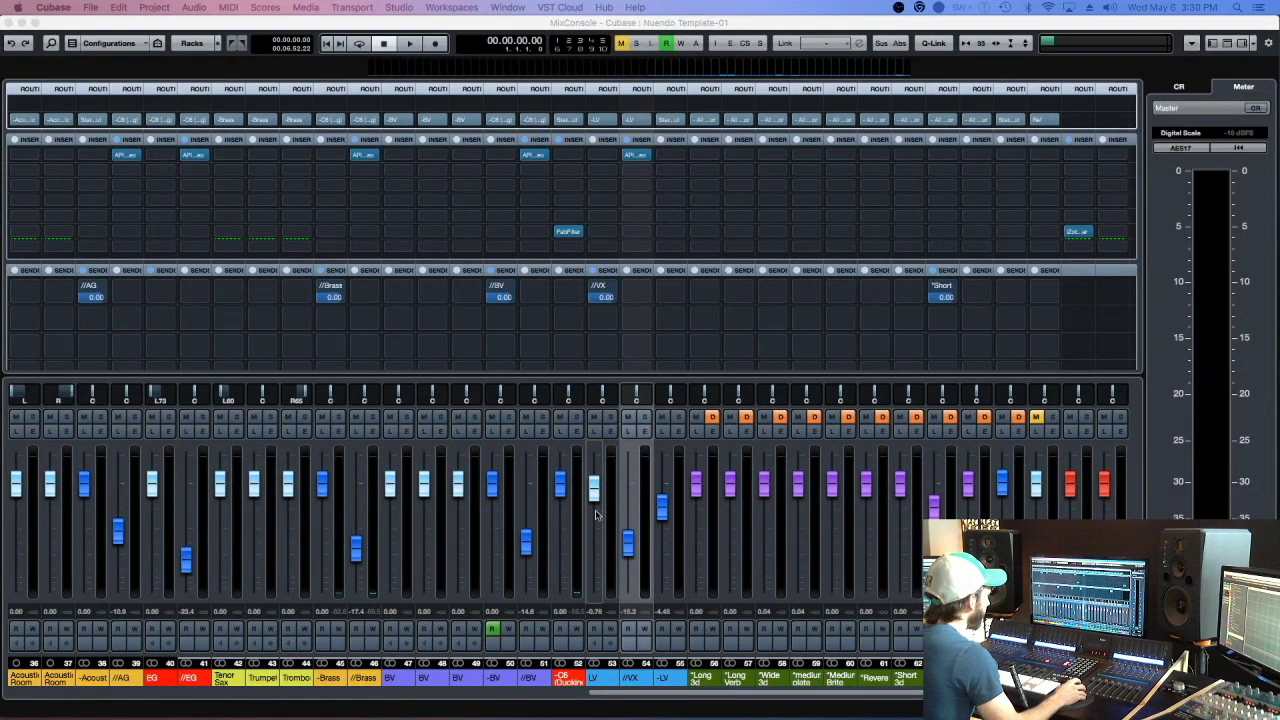
Raise the -LV fader back to 0 dB, briefly toggle channel 9's mute, and select -Brass.
{"action": "left_click_drag", "start_coordinate": [661, 507], "coordinate": [661, 491]}
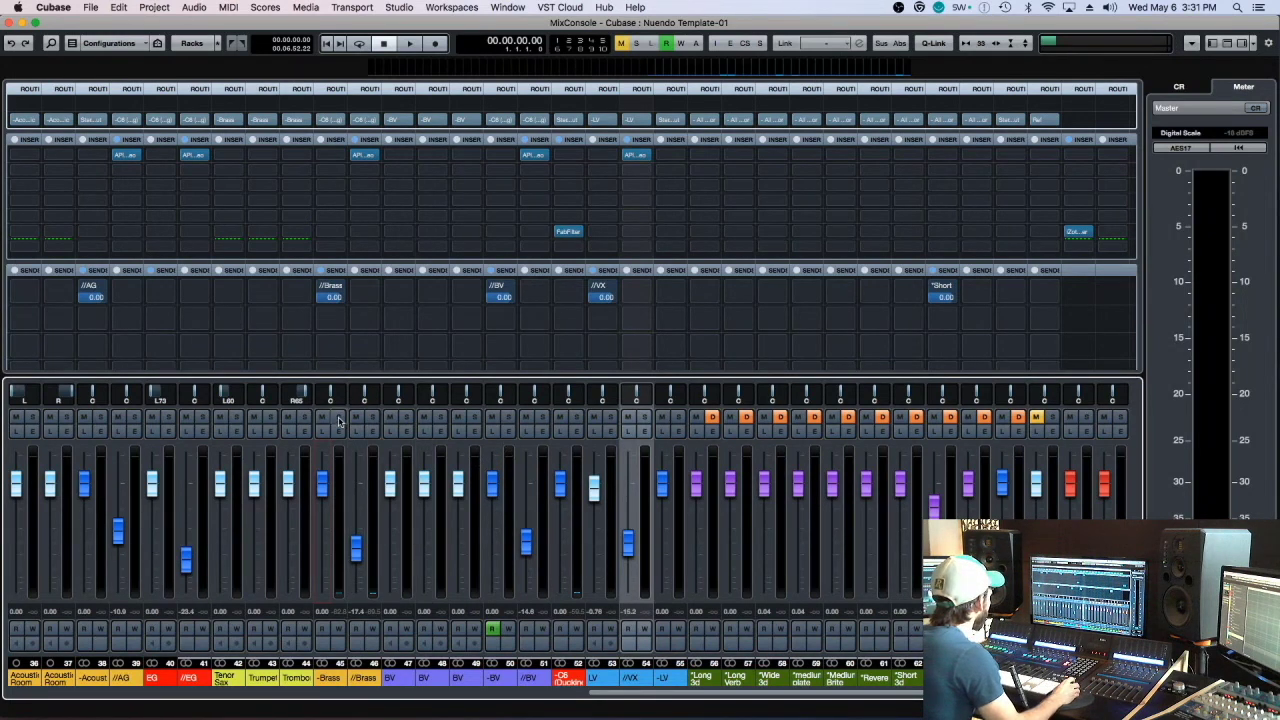
{"action": "left_click", "coordinate": [338, 421]}
{"action": "left_click", "coordinate": [338, 421]}
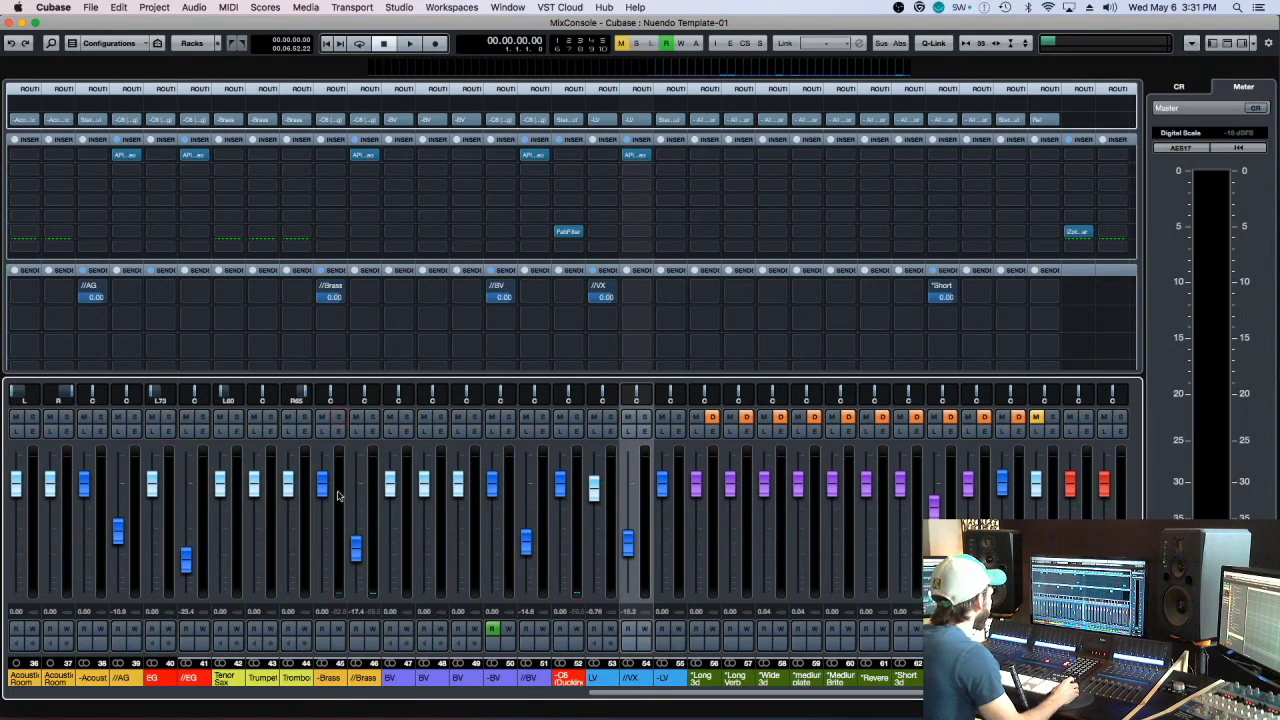
{"action": "left_click", "coordinate": [340, 497]}
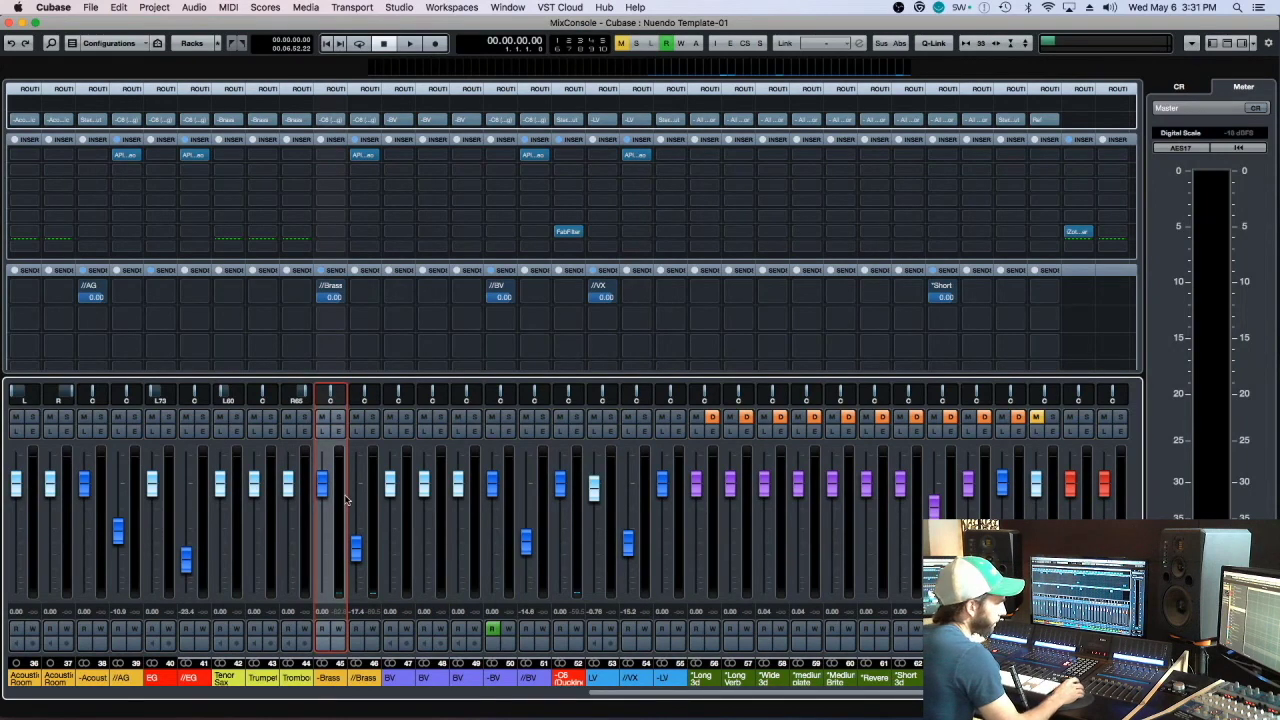
Flip to the project track list and back to the mixer, then drag along the mixer's lower area.
{"action": "key", "text": "F3"}
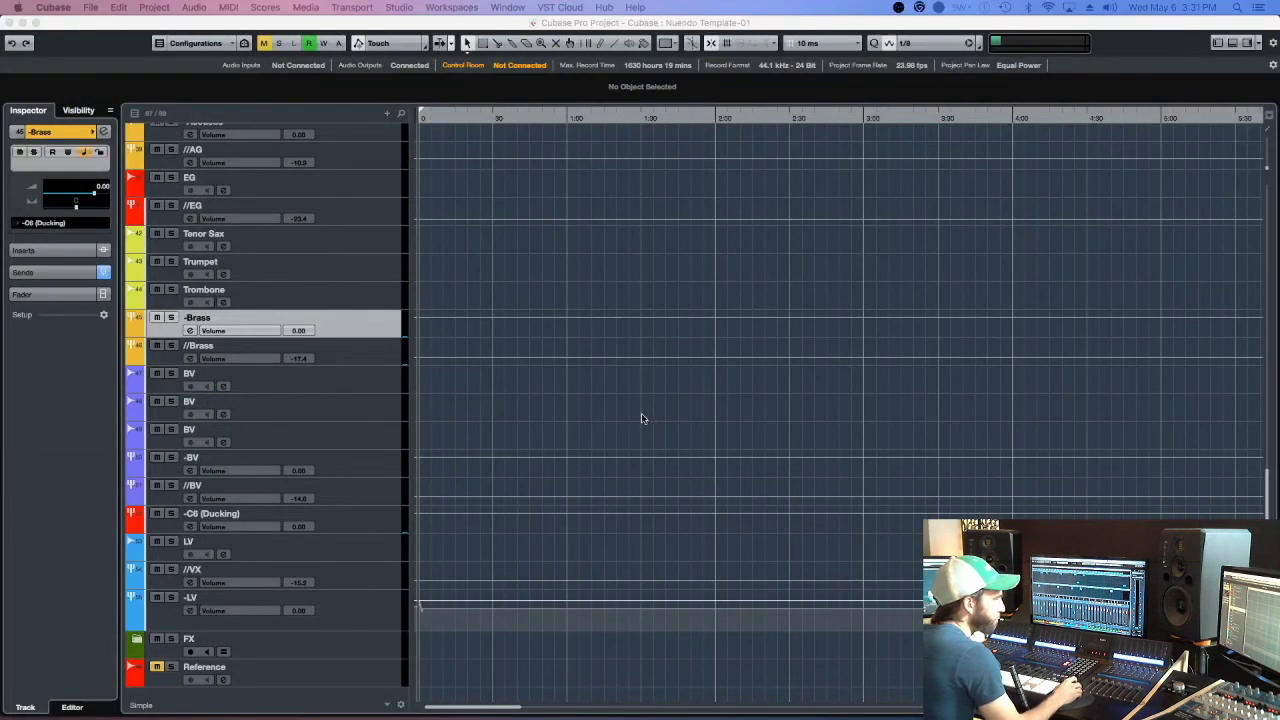
{"action": "key", "text": "F3"}
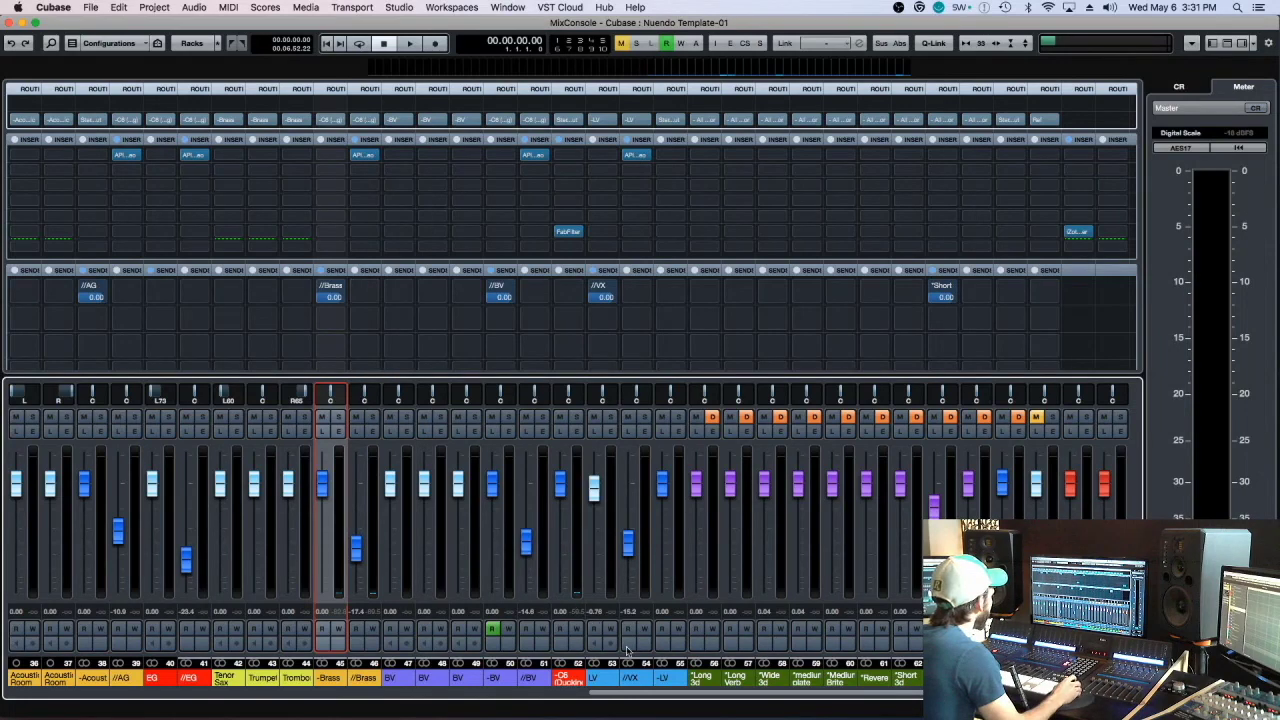
{"action": "left_click_drag", "start_coordinate": [620, 698], "coordinate": [566, 700]}
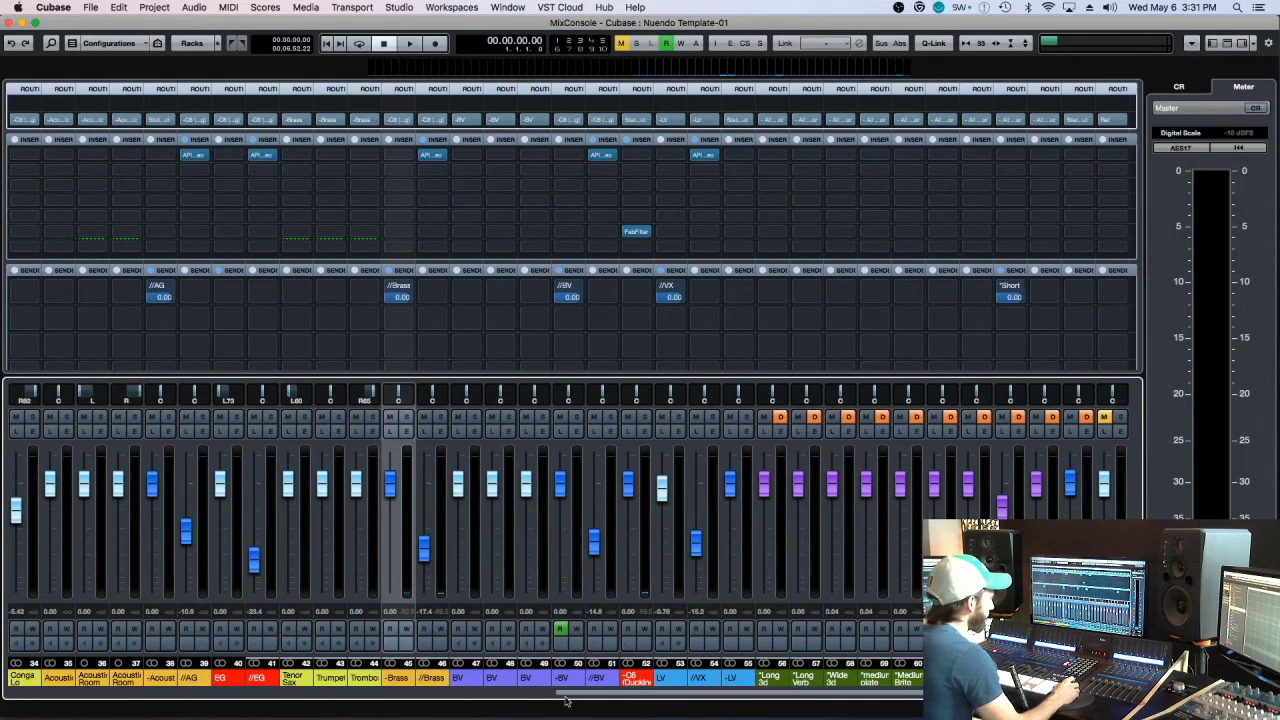
In the track list, select Tenor Sax through Trombone and disable the three horn tracks.
{"action": "key", "text": "F3"}
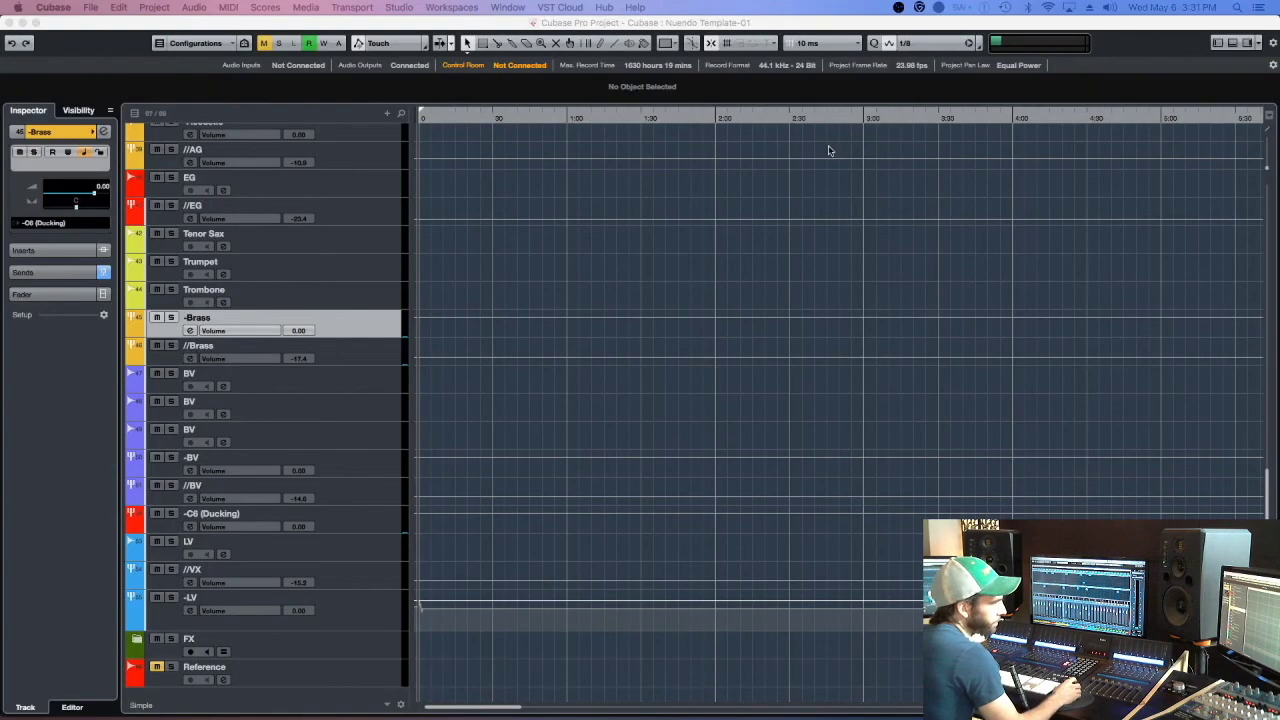
{"action": "left_click", "coordinate": [369, 296]}
{"action": "left_click", "coordinate": [382, 239], "text": "shift"}
{"action": "right_click", "coordinate": [382, 239]}
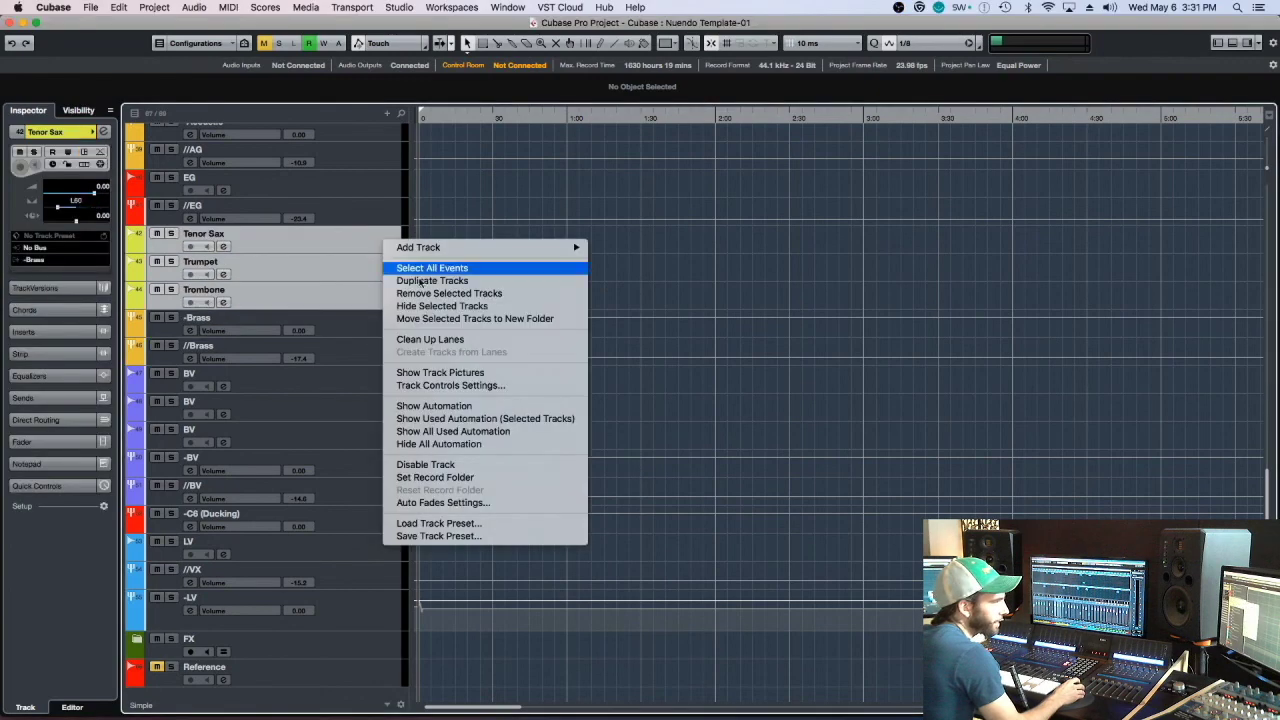
{"action": "left_click", "coordinate": [434, 465]}
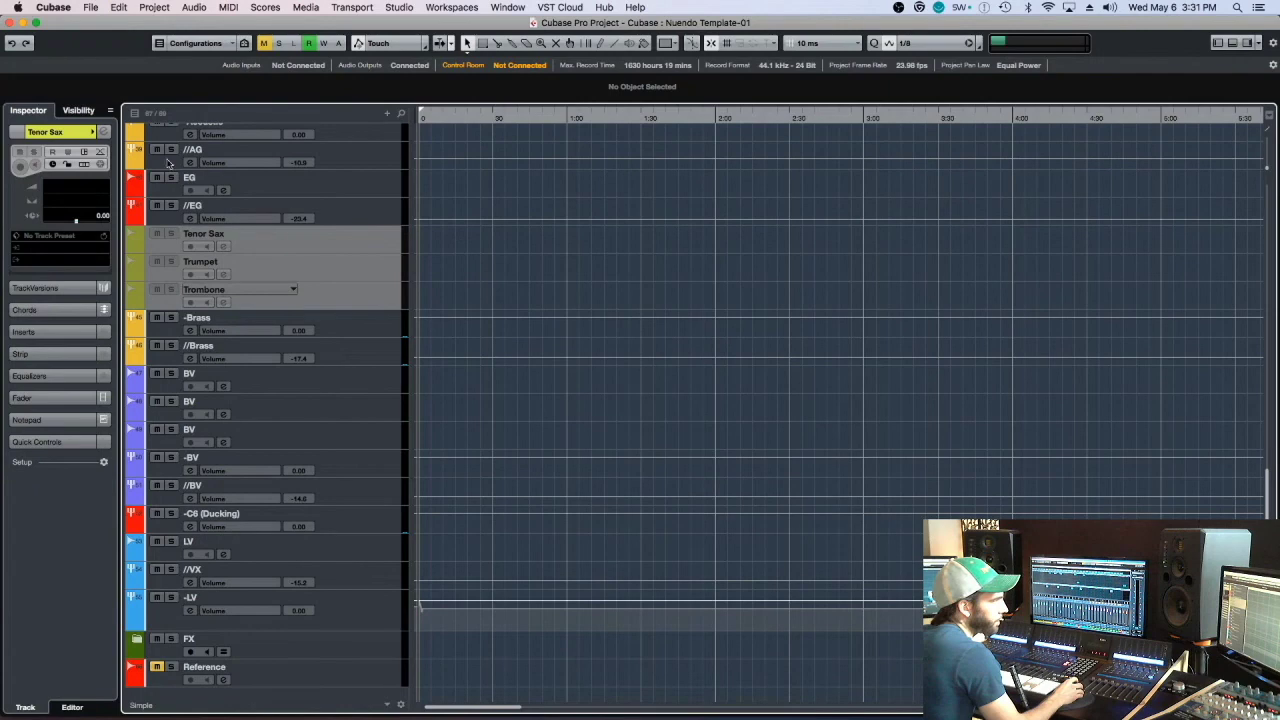
Hide the three horn tracks via the visibility list, select -Brass, then show them again.
{"action": "left_click", "coordinate": [79, 111]}
{"action": "scroll", "coordinate": [47, 538], "scroll_direction": "down", "scroll_amount": 2}
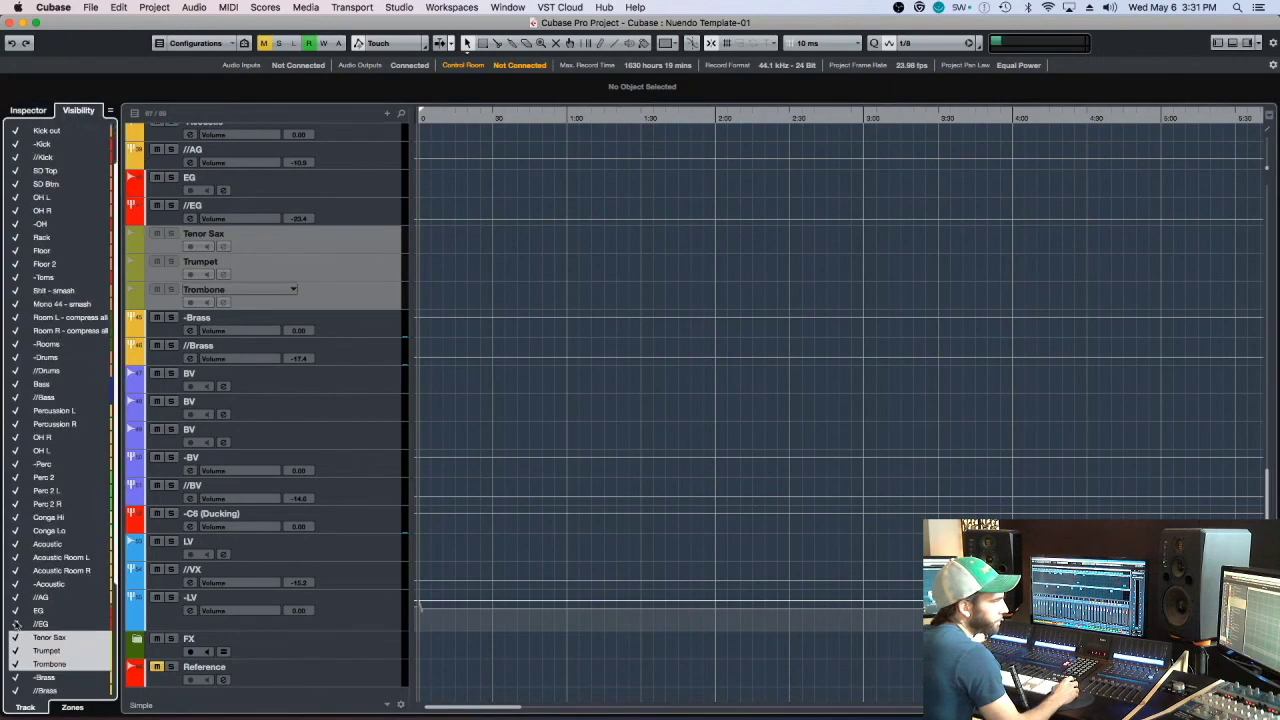
{"action": "left_click", "coordinate": [16, 645]}
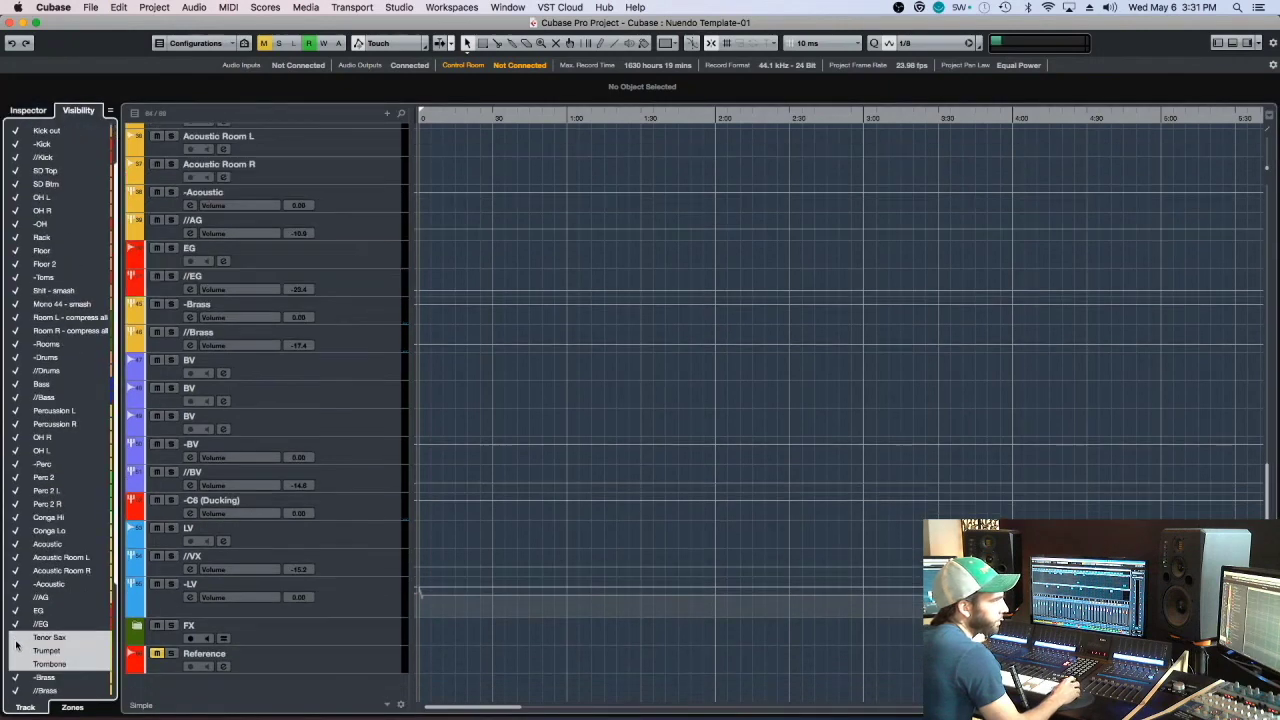
{"action": "left_click", "coordinate": [388, 303]}
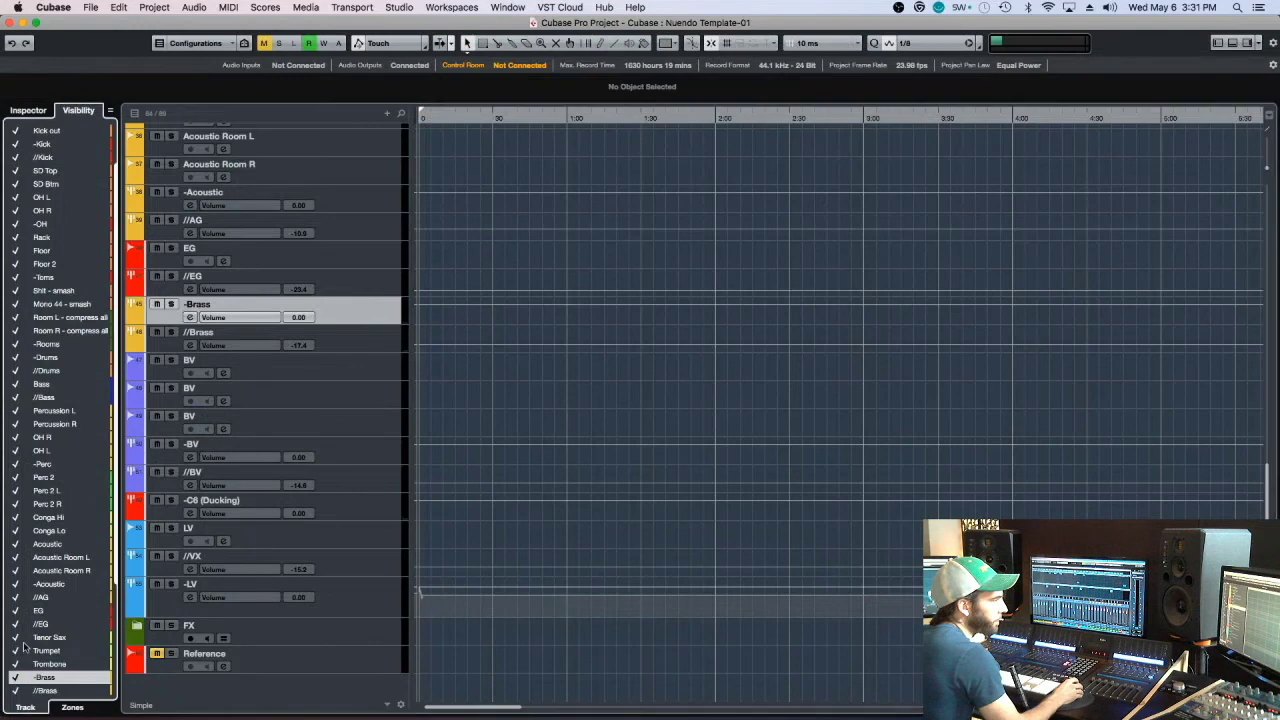
{"action": "left_click", "coordinate": [22, 640]}
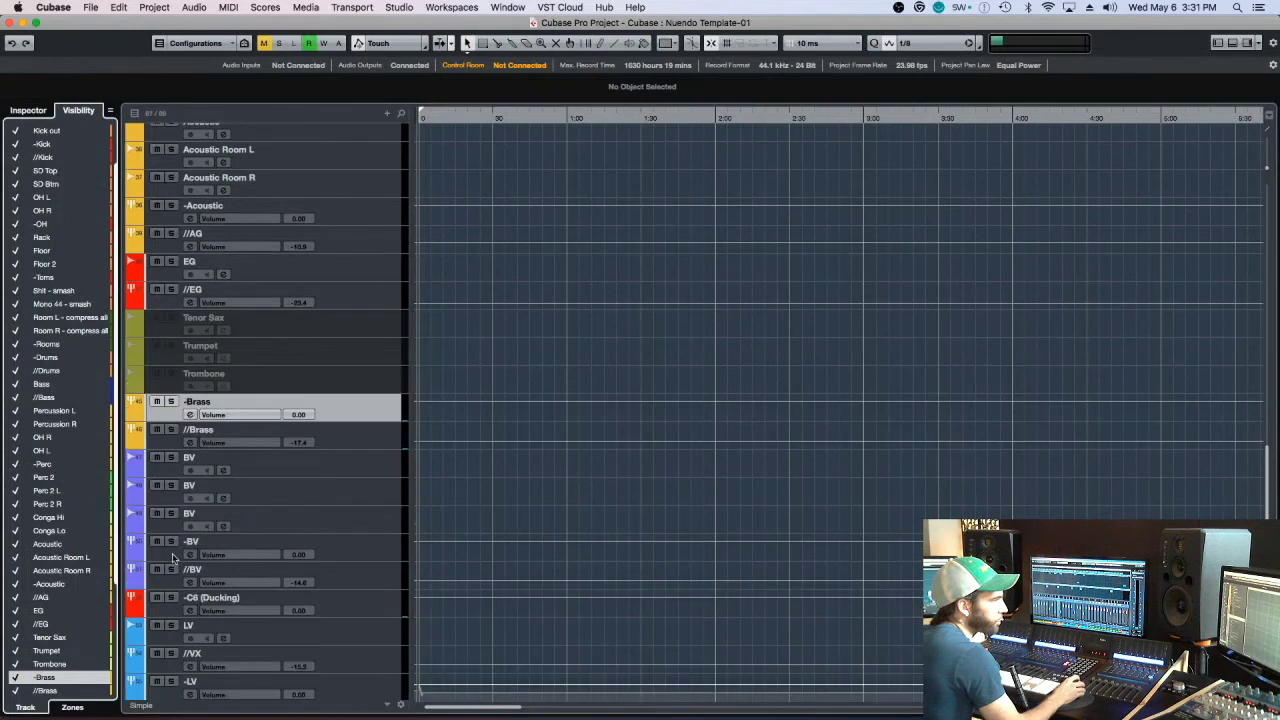
Re-enable Tenor Sax, Trumpet and Trombone, then select Trombone and Tenor Sax and open the mixer.
{"action": "left_click", "coordinate": [286, 380]}
{"action": "left_click", "coordinate": [362, 312], "text": "shift"}
{"action": "right_click", "coordinate": [362, 314]}
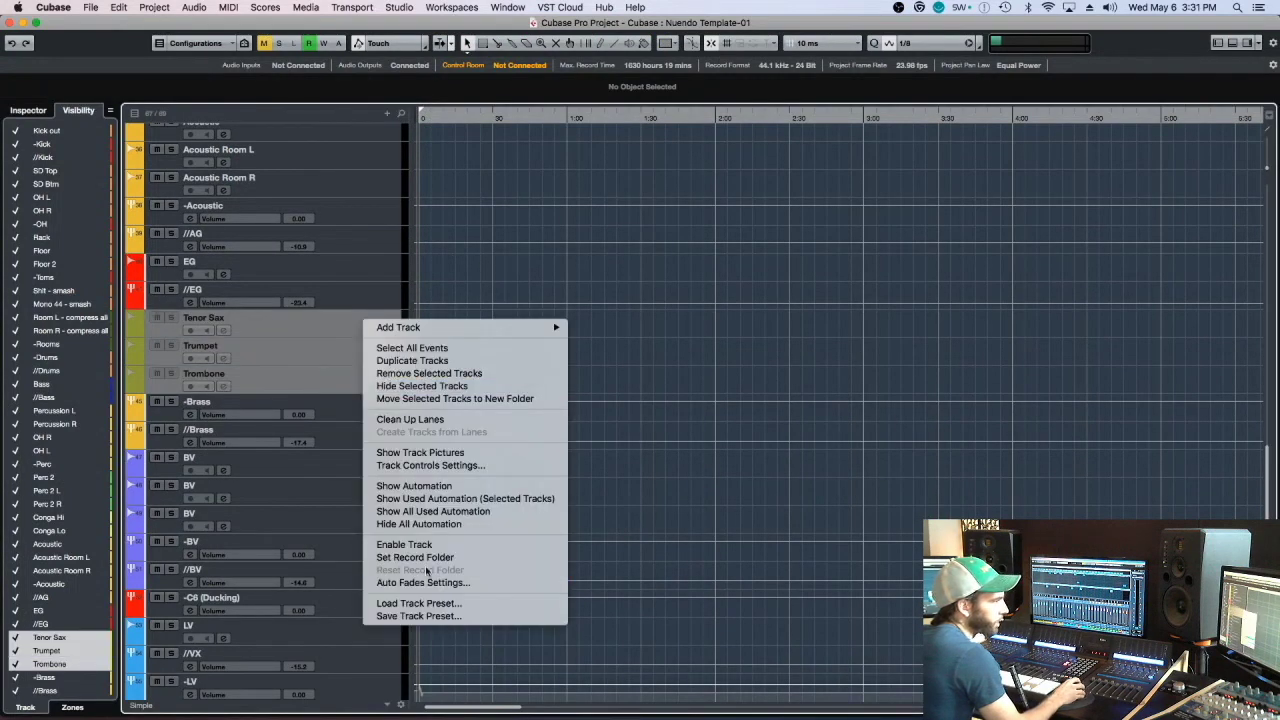
{"action": "left_click", "coordinate": [418, 546]}
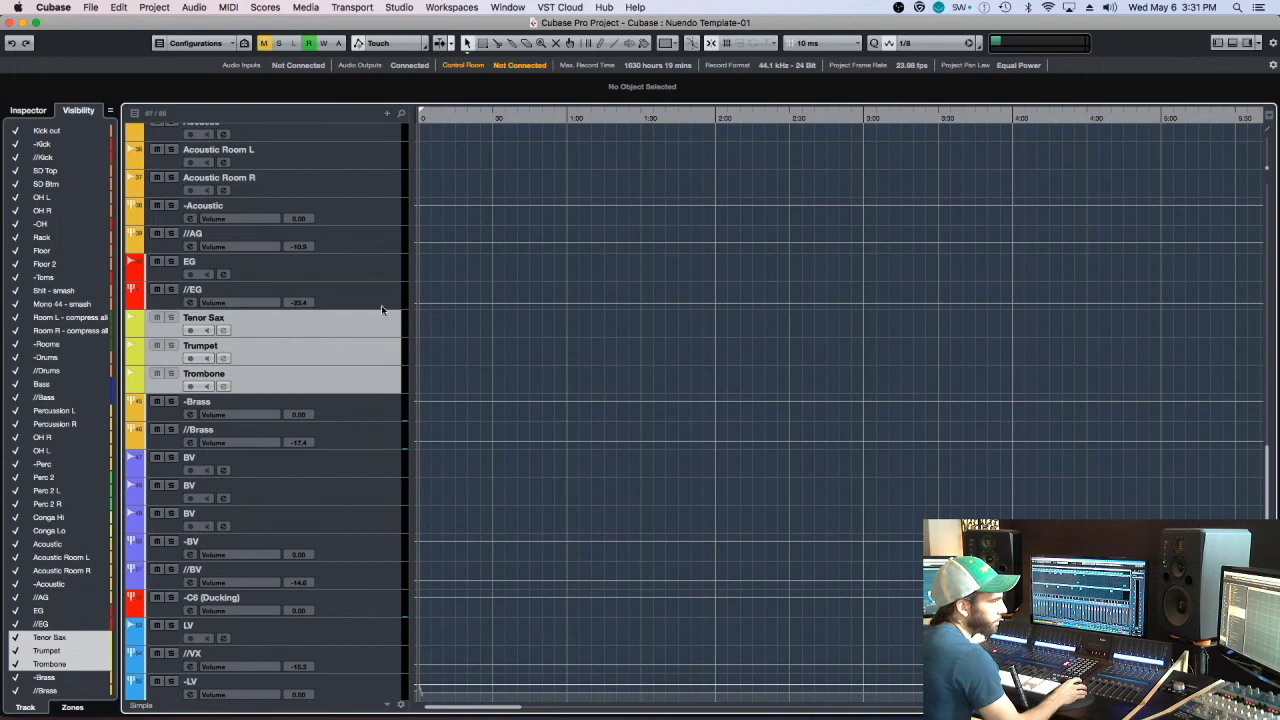
{"action": "left_click", "coordinate": [364, 377]}
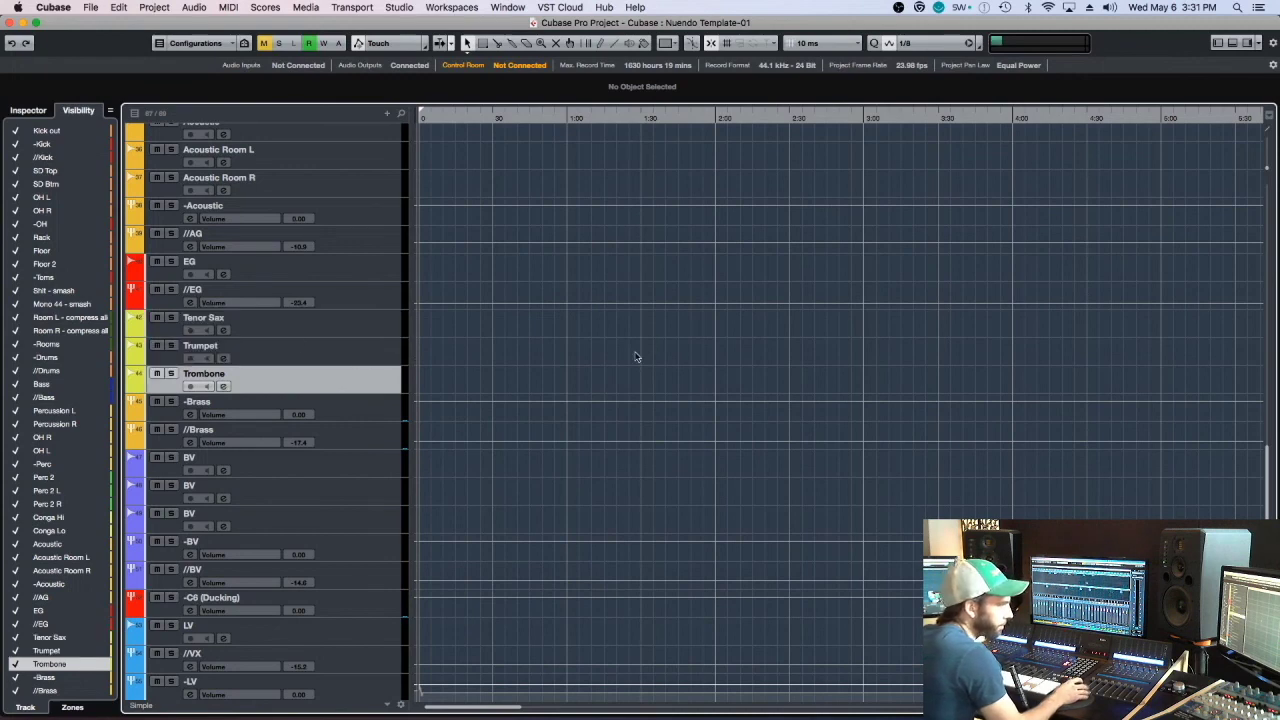
{"action": "left_click", "coordinate": [352, 334]}
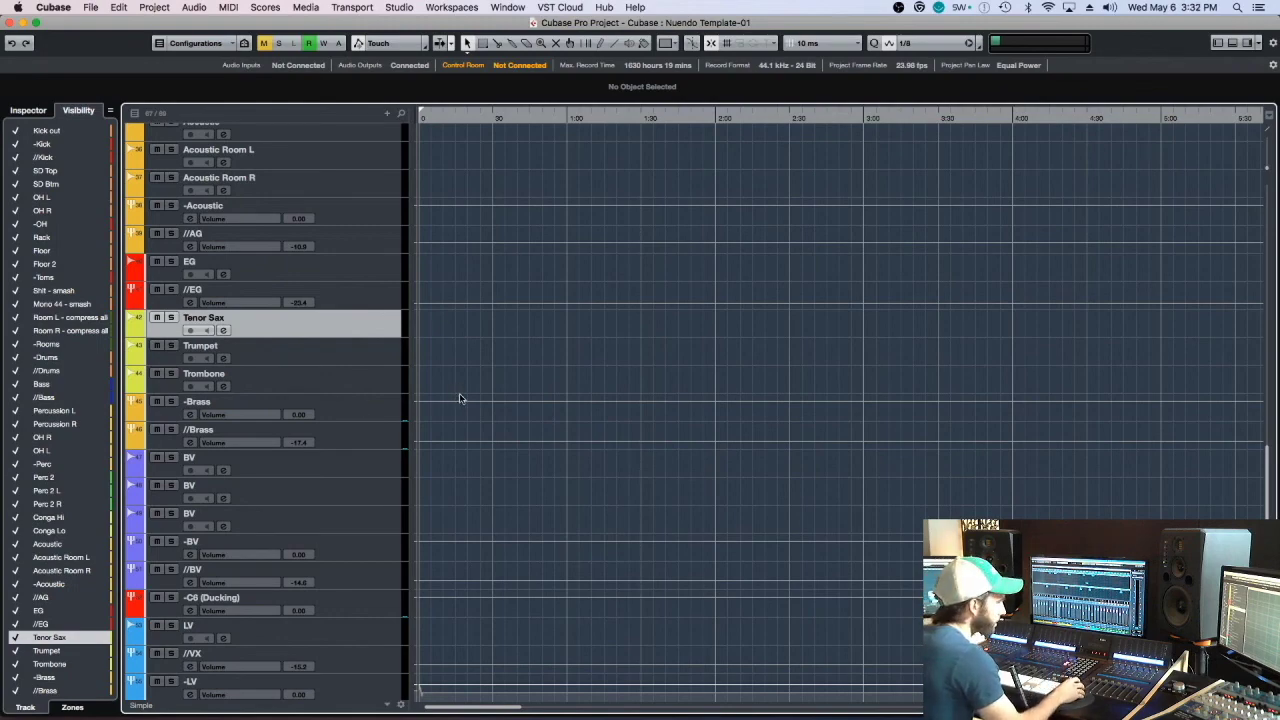
{"action": "key", "text": "F3"}
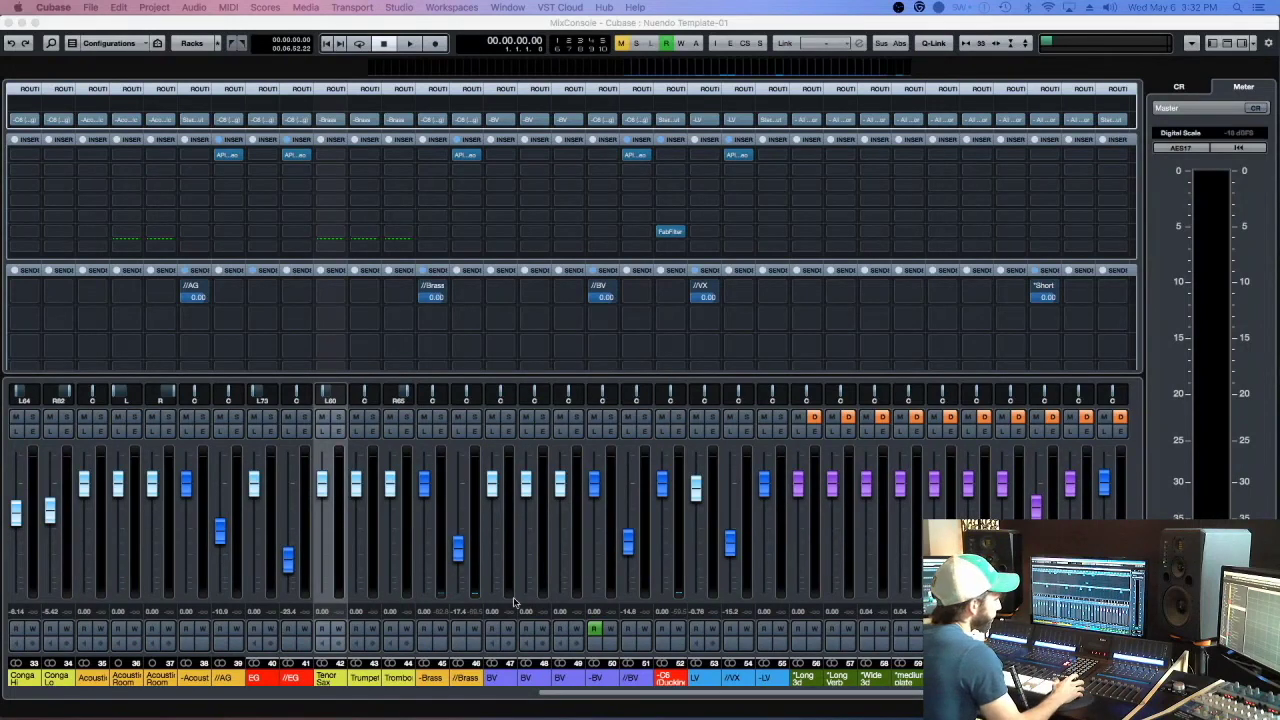
{"action": "left_click_drag", "start_coordinate": [592, 693], "coordinate": [608, 697]}
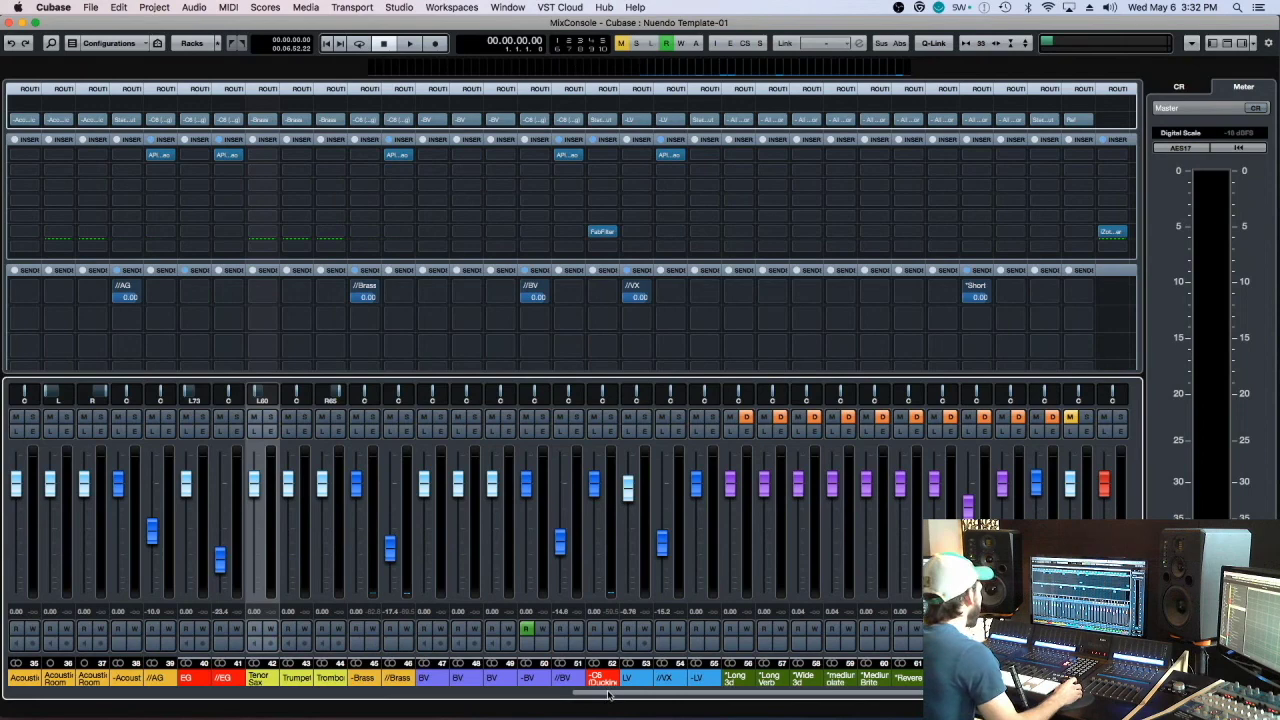
{"action": "scroll", "coordinate": [601, 695], "scroll_direction": "left", "scroll_amount": 15}
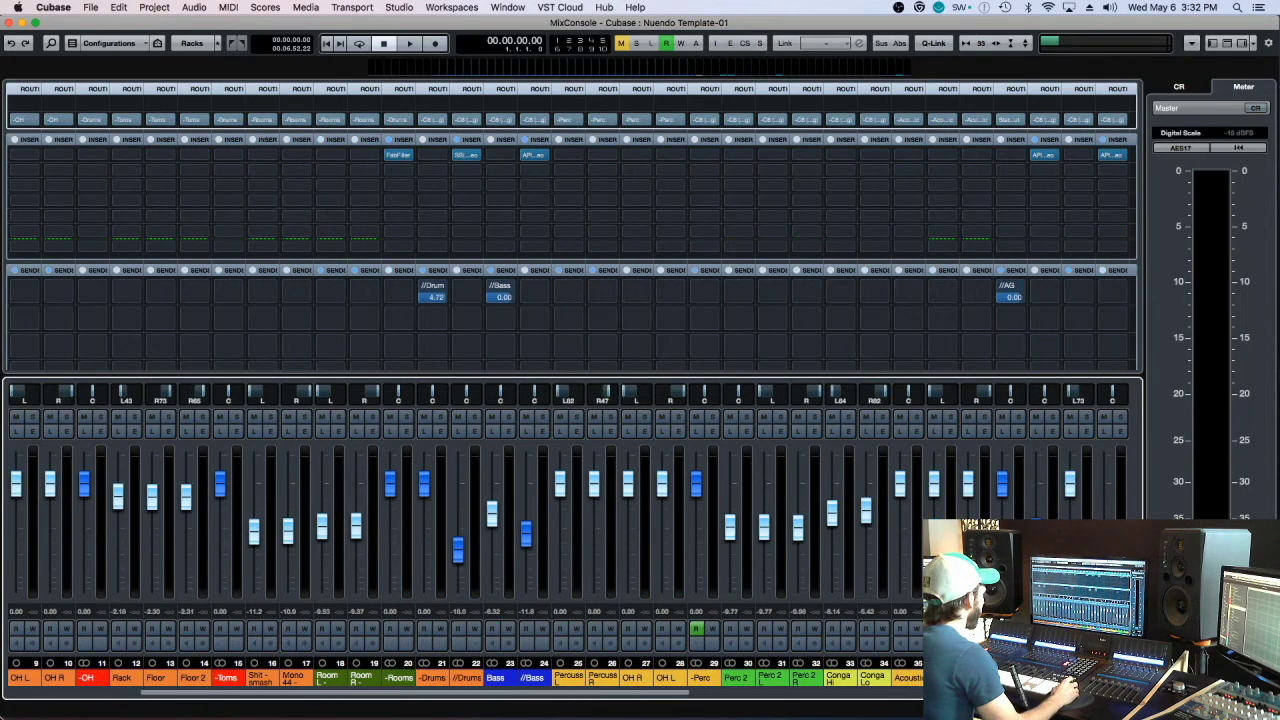
{"action": "left_click", "coordinate": [505, 524]}
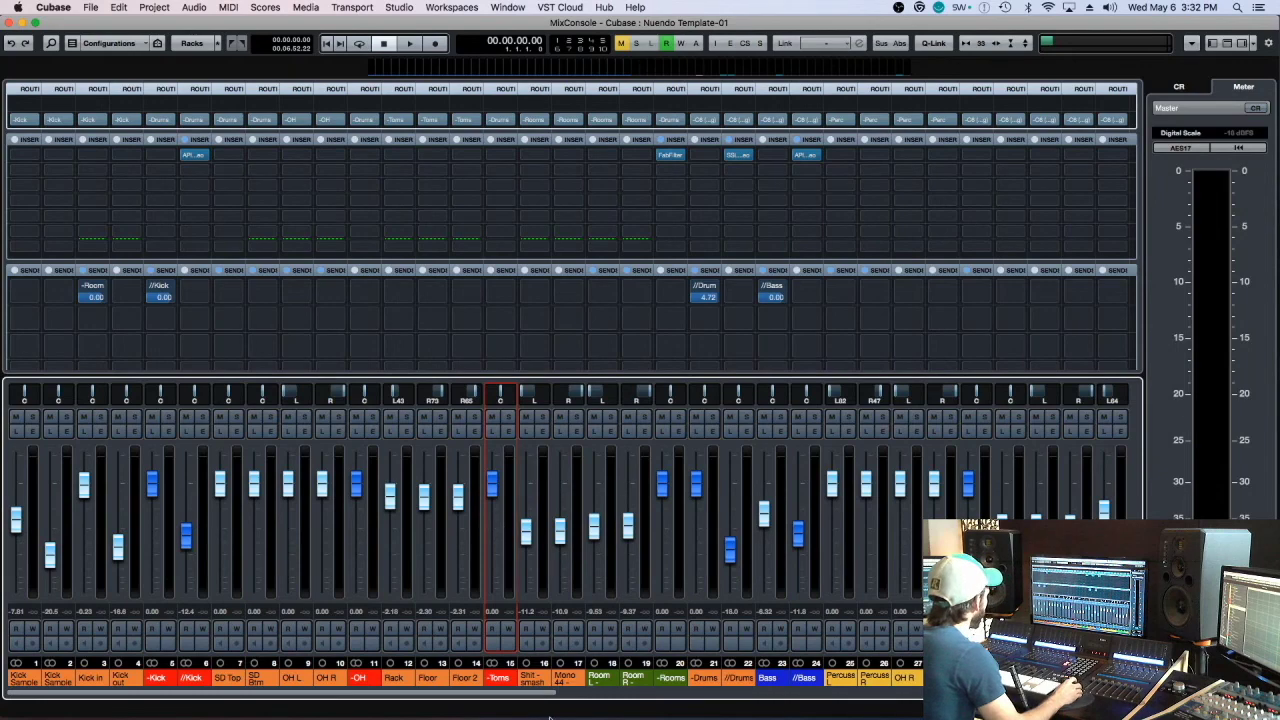
{"action": "scroll", "coordinate": [548, 695], "scroll_direction": "right", "scroll_amount": 15}
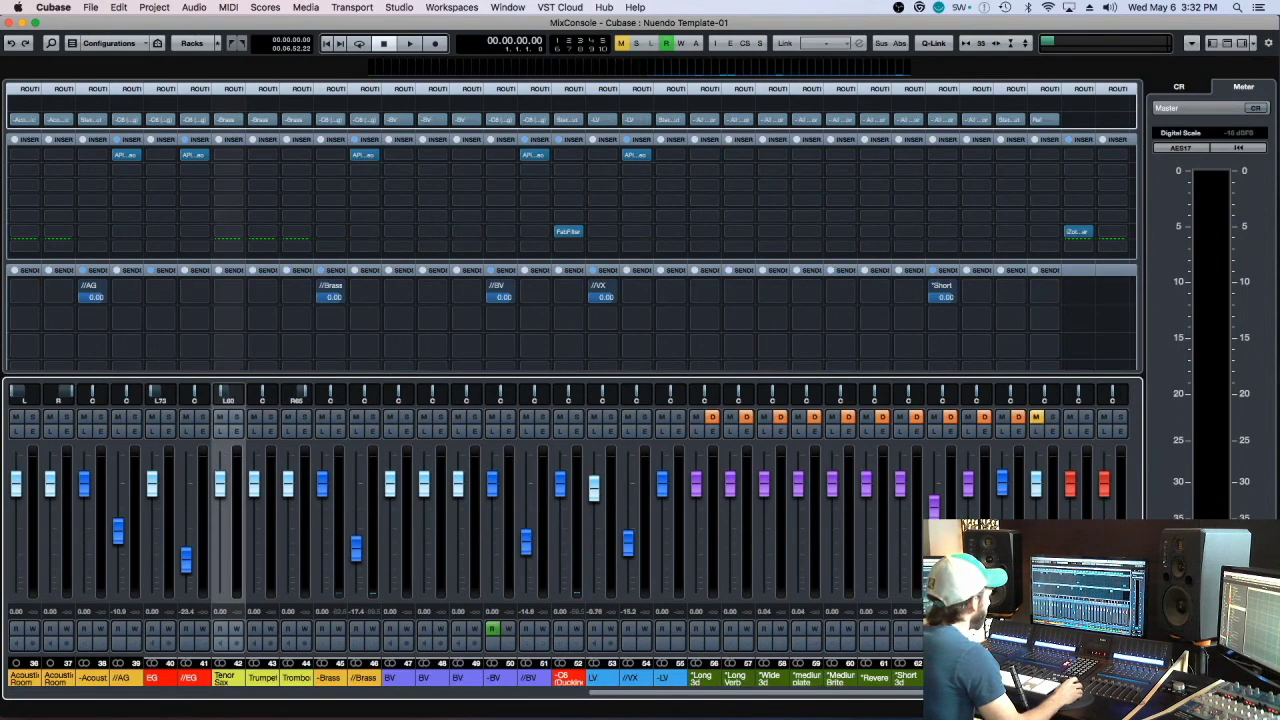
{"action": "scroll", "coordinate": [500, 695], "scroll_direction": "left", "scroll_amount": 15}
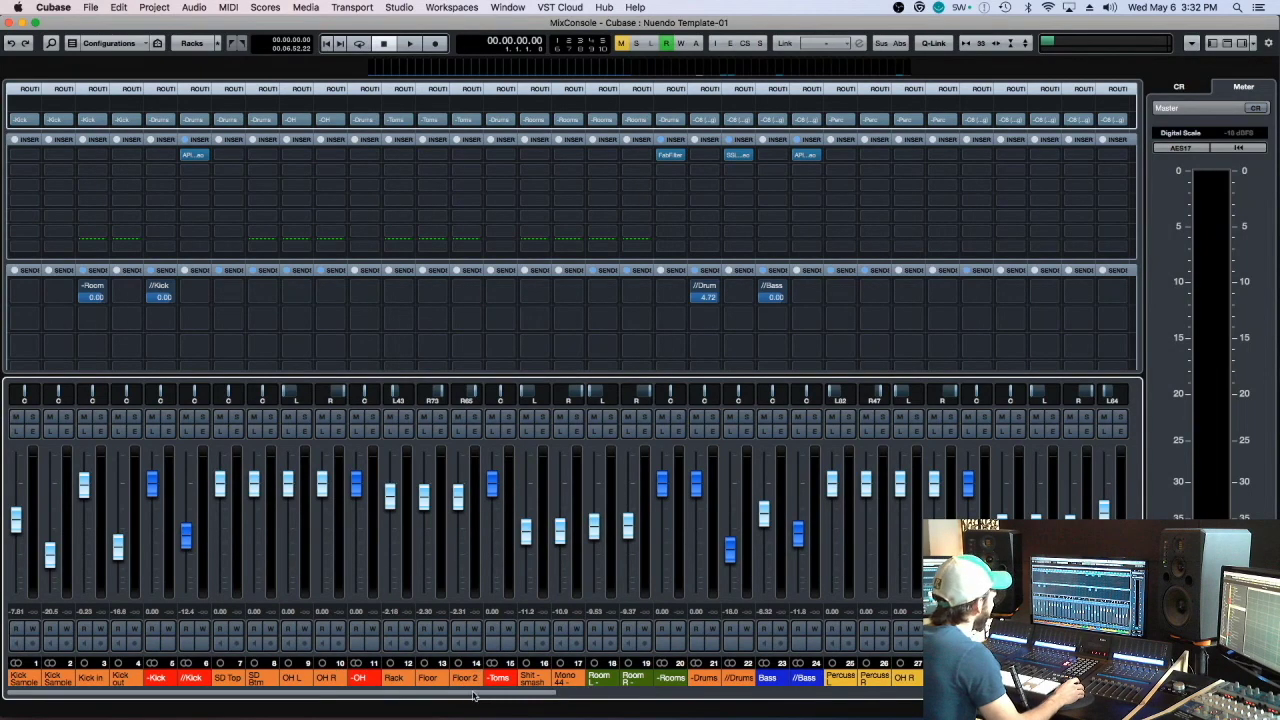
{"action": "left_click_drag", "start_coordinate": [478, 697], "coordinate": [940, 697]}
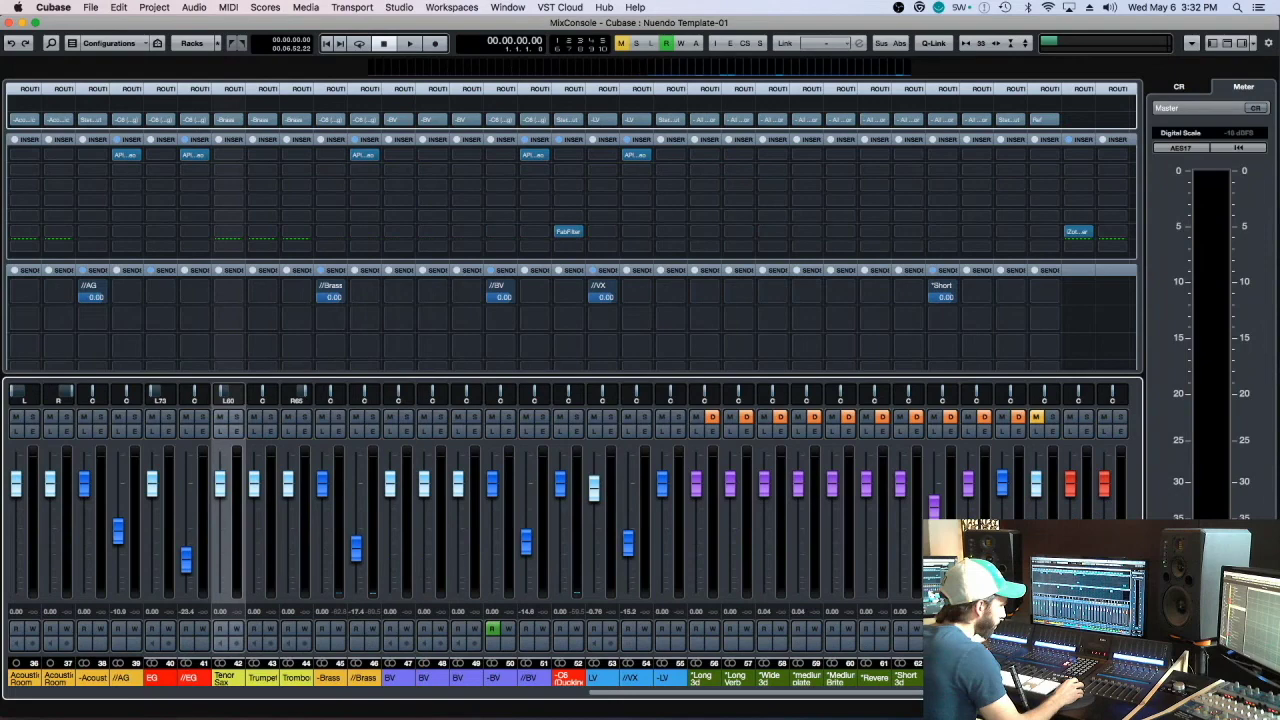
{"action": "key", "text": "F3"}
{"action": "key", "text": "F3"}
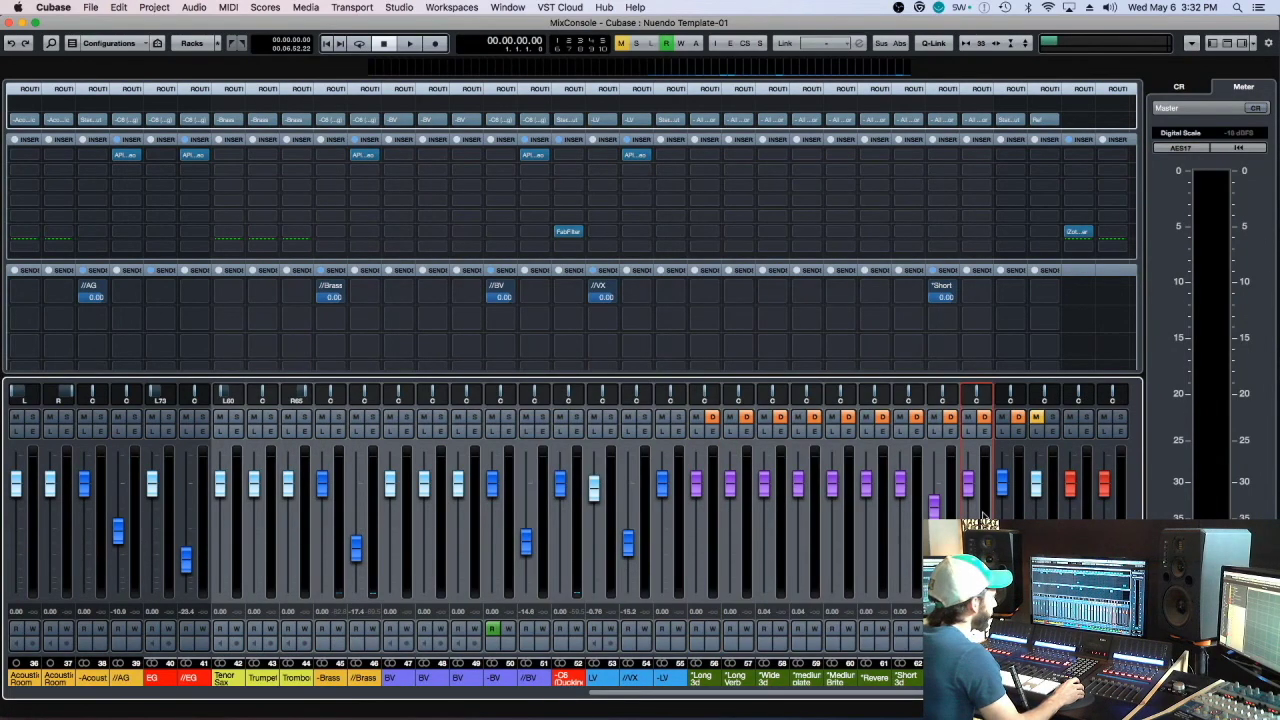
Expand the FX folder in the track list to reveal its reverb returns, selecting All Verb Tape Simulator.
{"action": "left_click", "coordinate": [713, 541]}
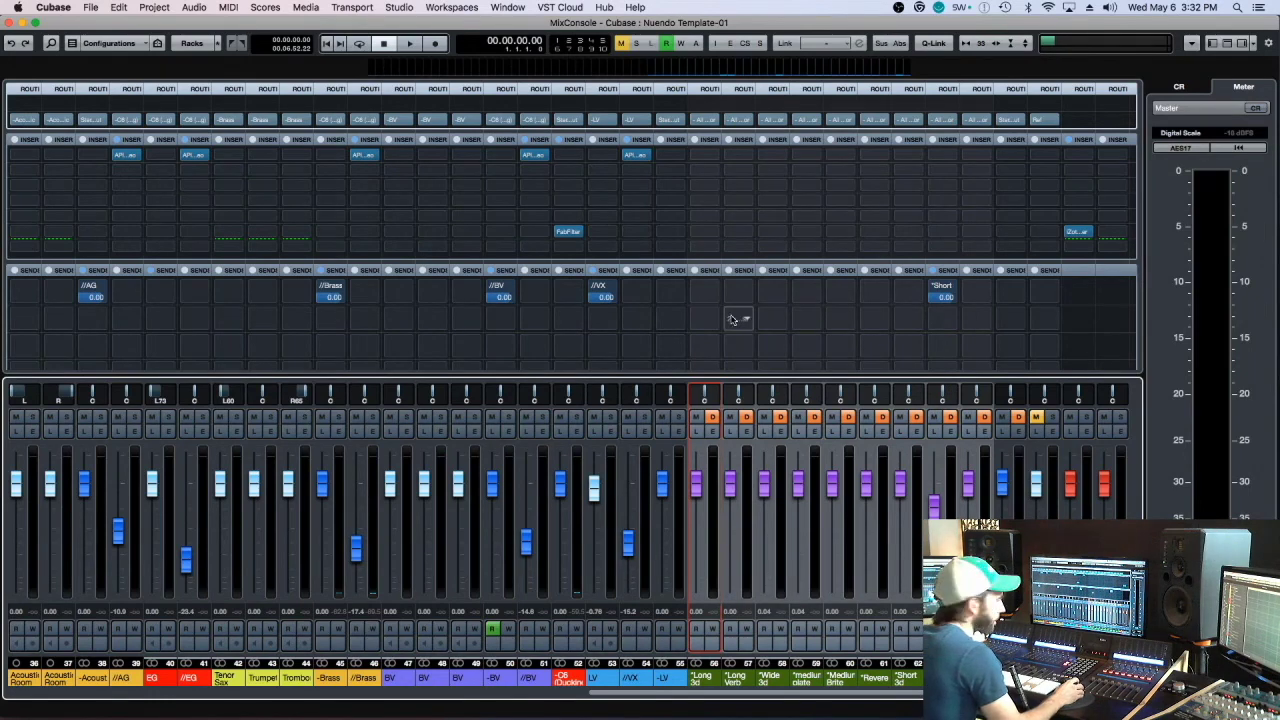
{"action": "key", "text": "F3"}
{"action": "scroll", "coordinate": [471, 455], "scroll_direction": "down", "scroll_amount": 5}
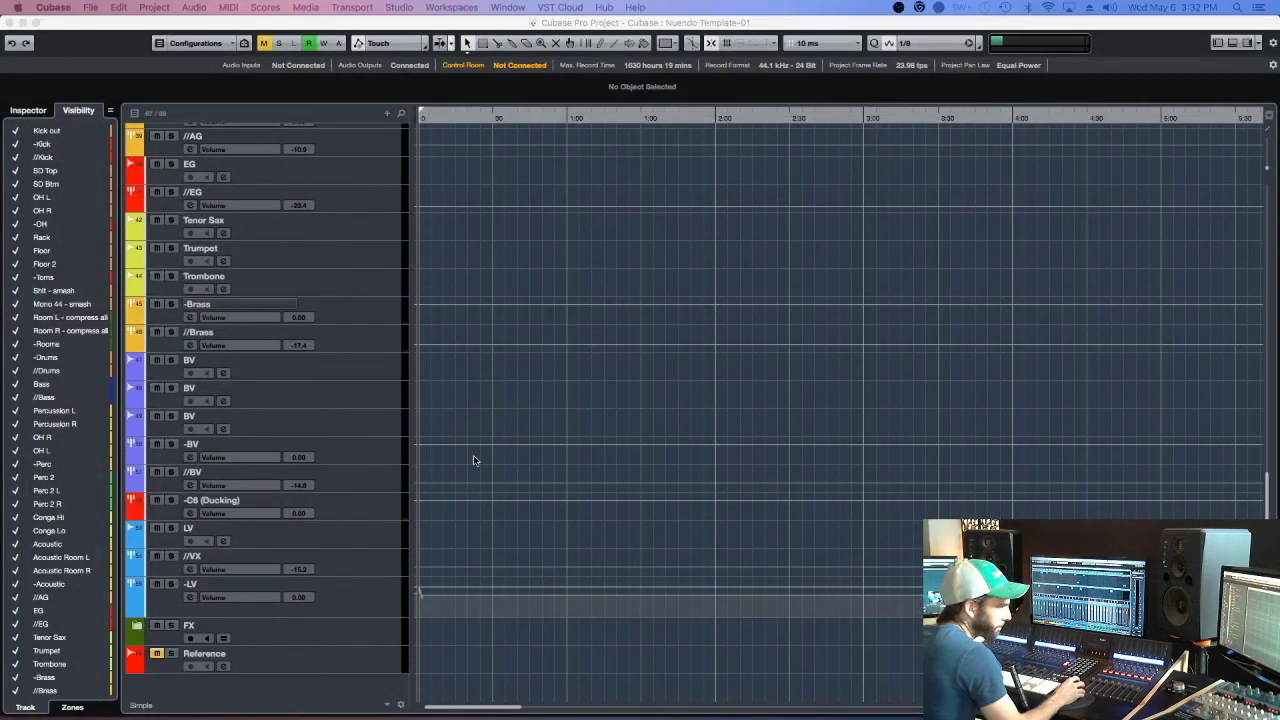
{"action": "left_click", "coordinate": [138, 626]}
{"action": "left_click", "coordinate": [347, 639]}
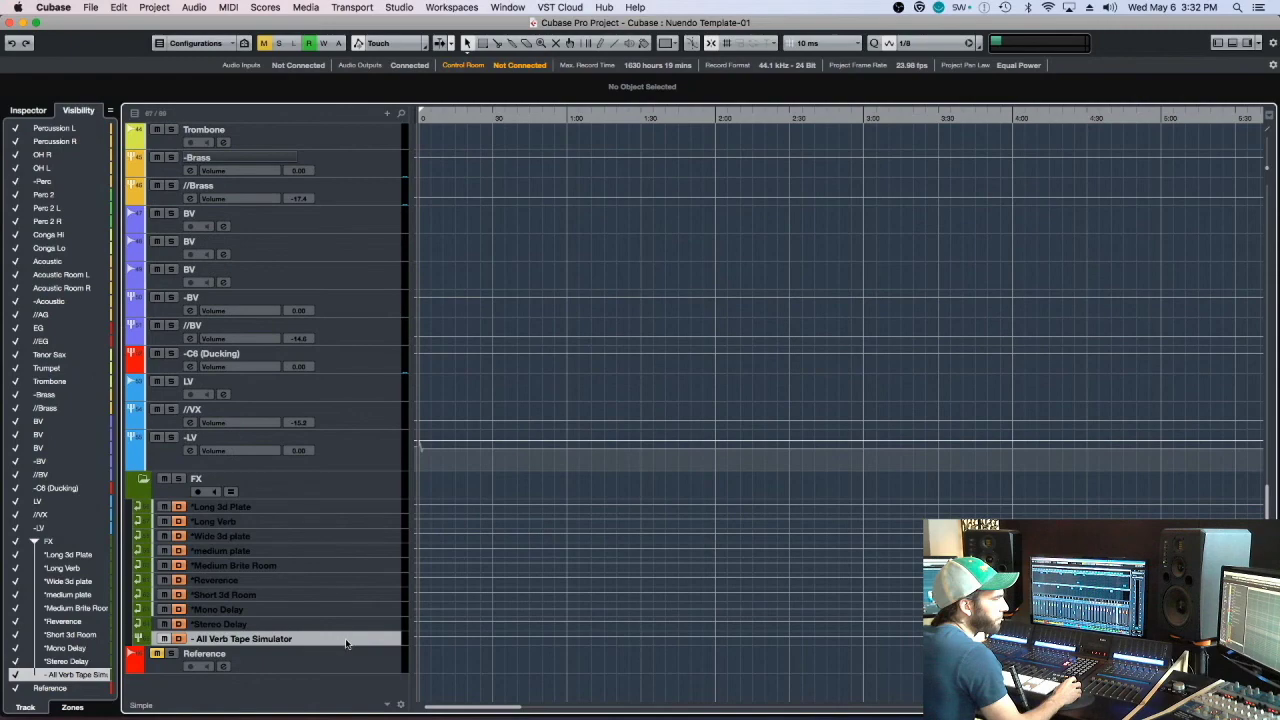
{"action": "key", "text": "F3"}
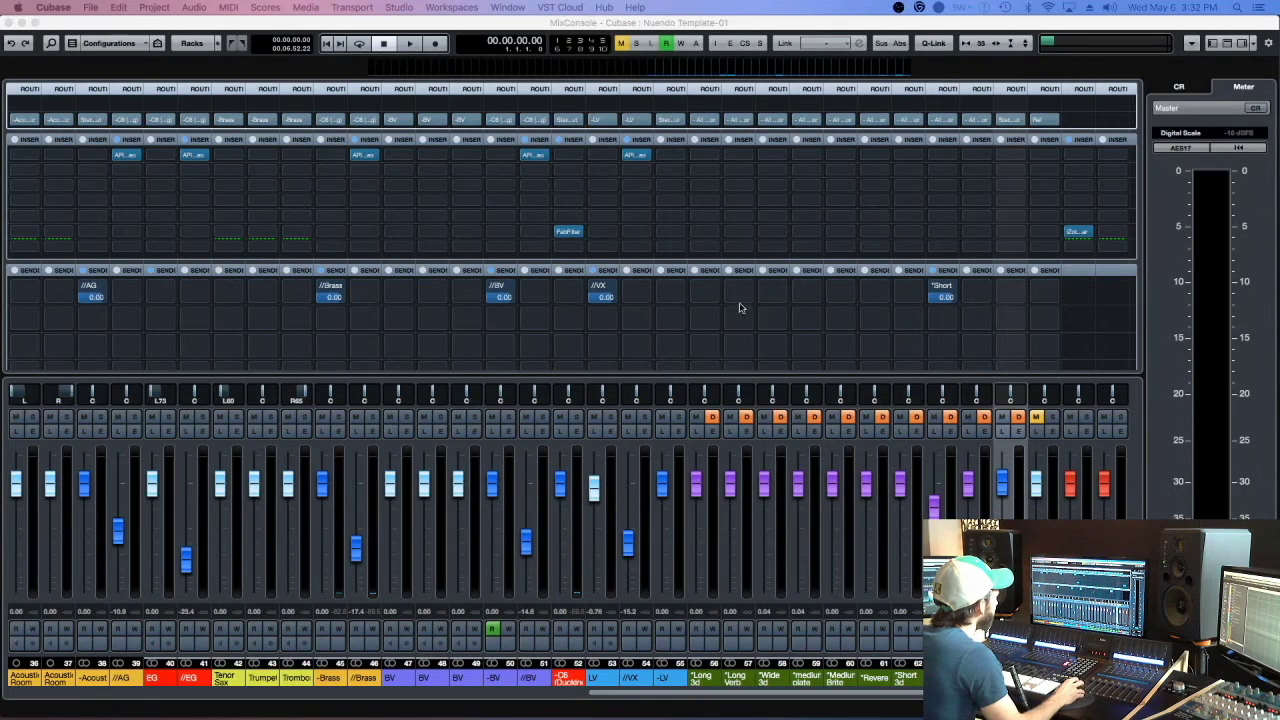
Select and rename the Long 3d Plate reverb return track.
{"action": "key", "text": "F3"}
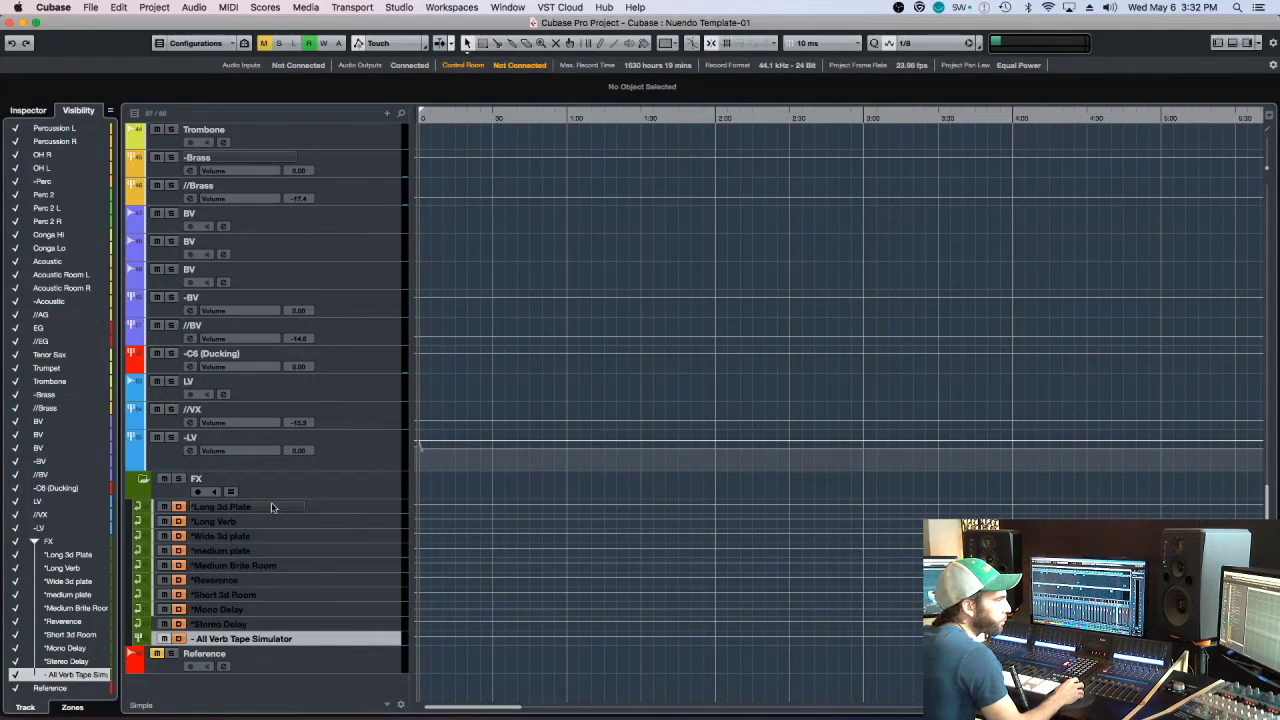
{"action": "left_click", "coordinate": [256, 507]}
{"action": "double_click", "coordinate": [218, 507]}
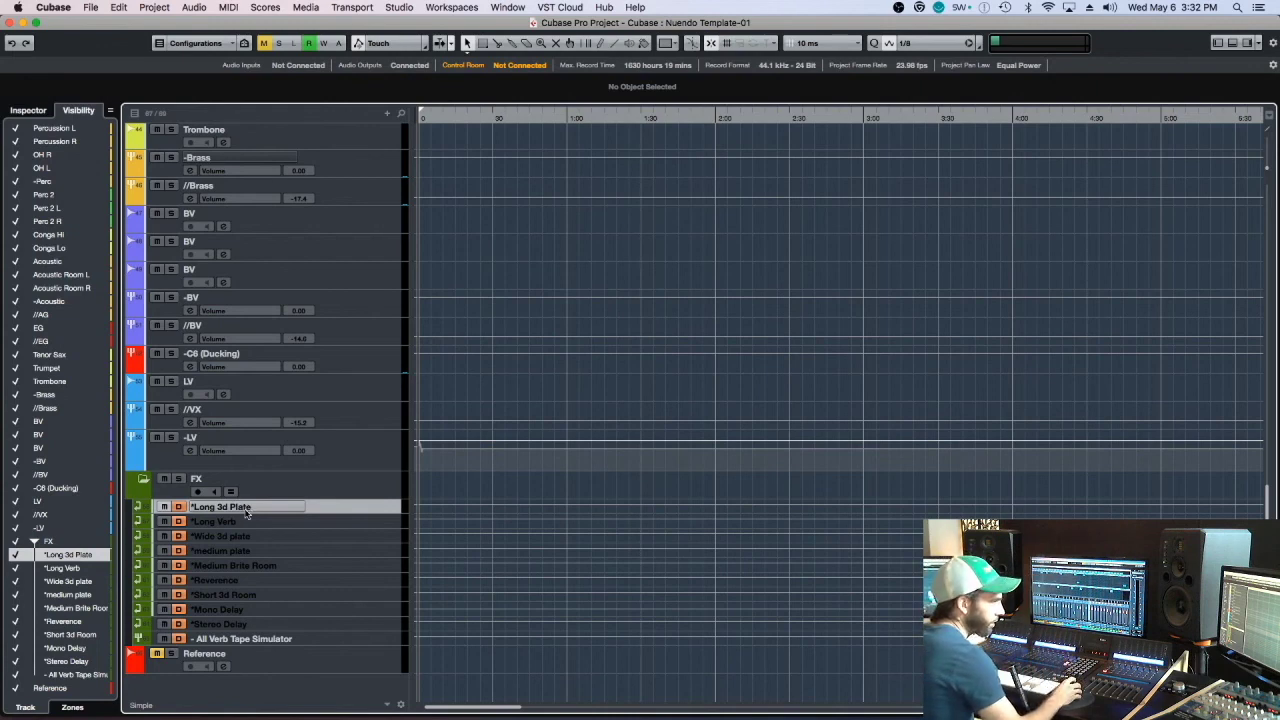
{"action": "key", "text": "Return"}
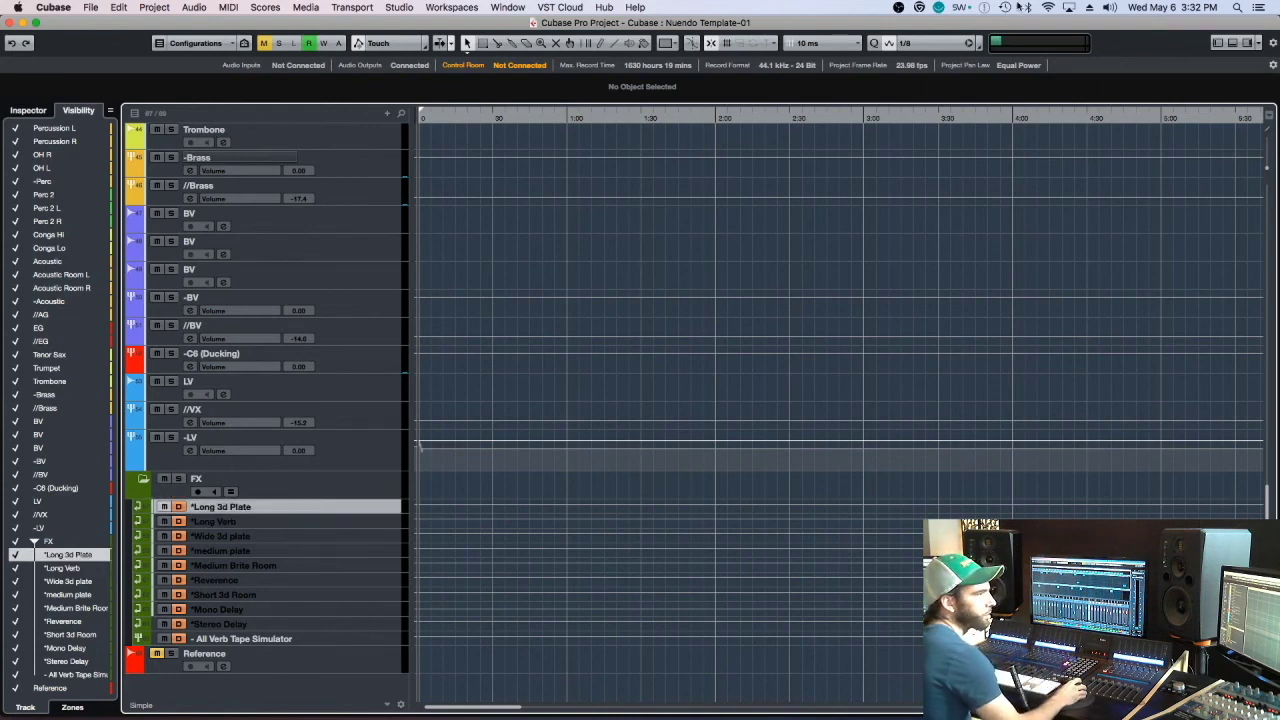
Step through the Long Verb, Wide 3d plate, medium plate, Medium Brite Room and Reverence returns.
{"action": "left_click", "coordinate": [272, 521]}
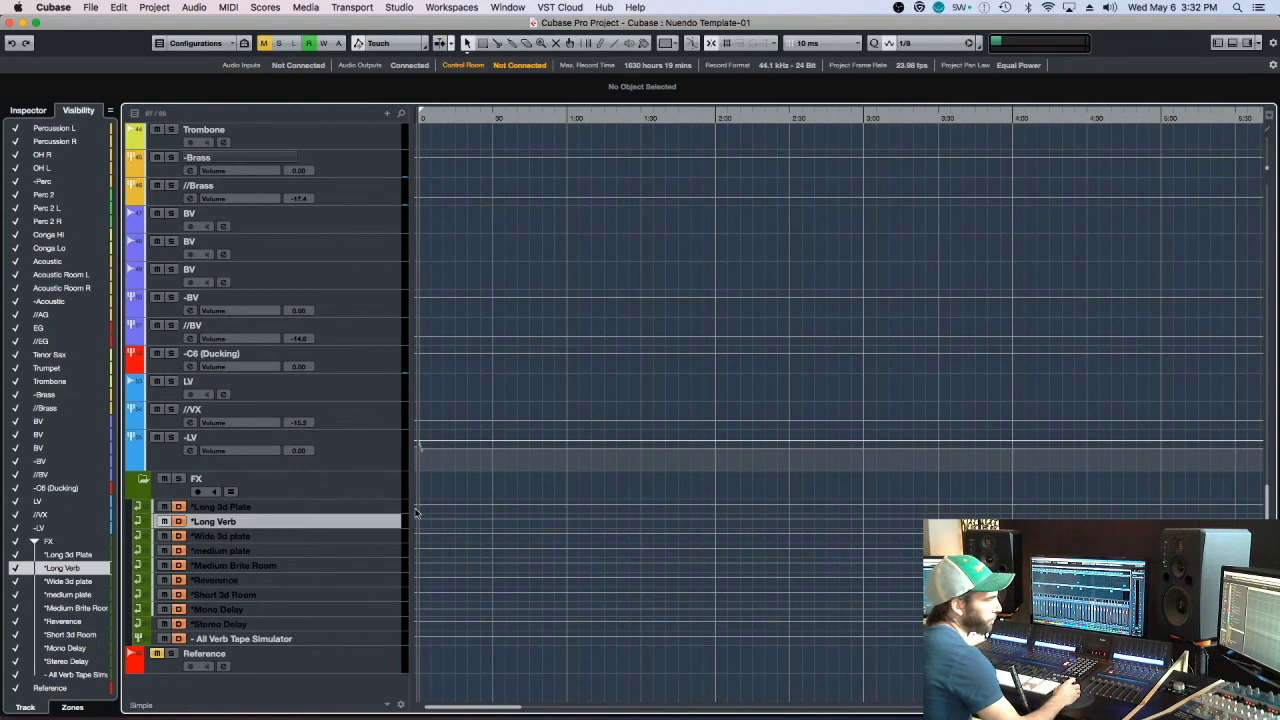
{"action": "left_click", "coordinate": [293, 537]}
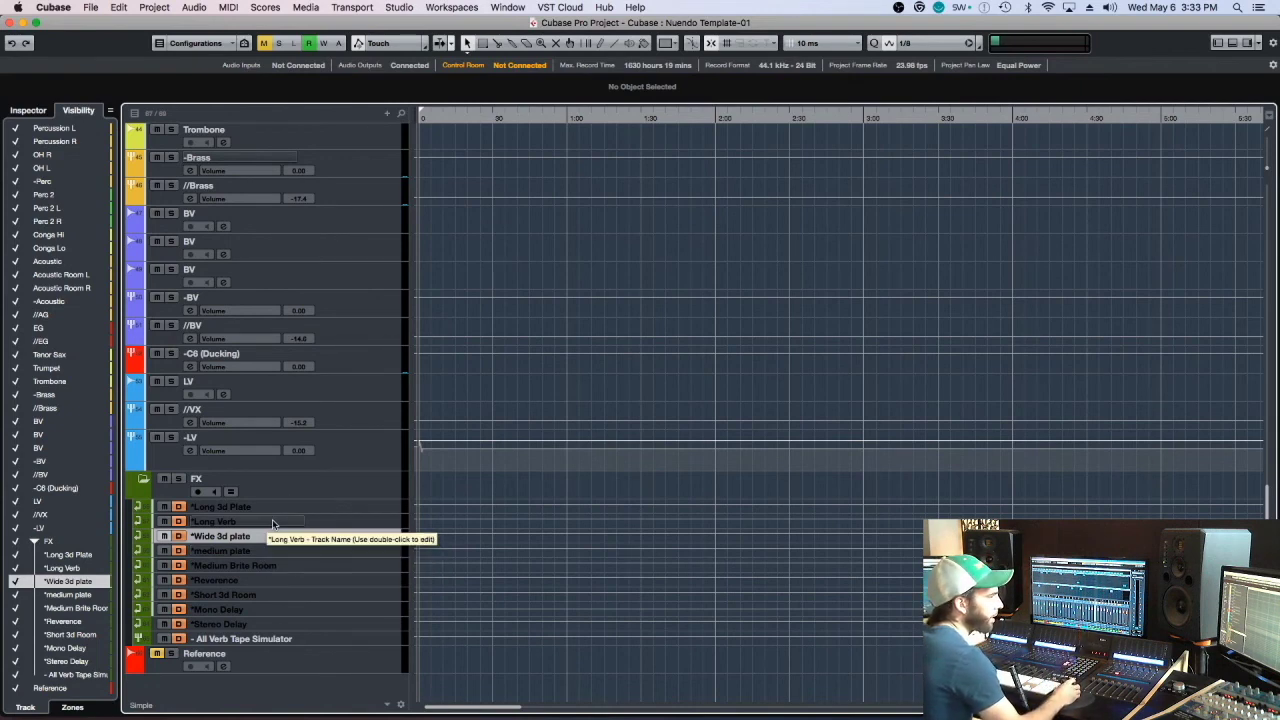
{"action": "left_click", "coordinate": [276, 509]}
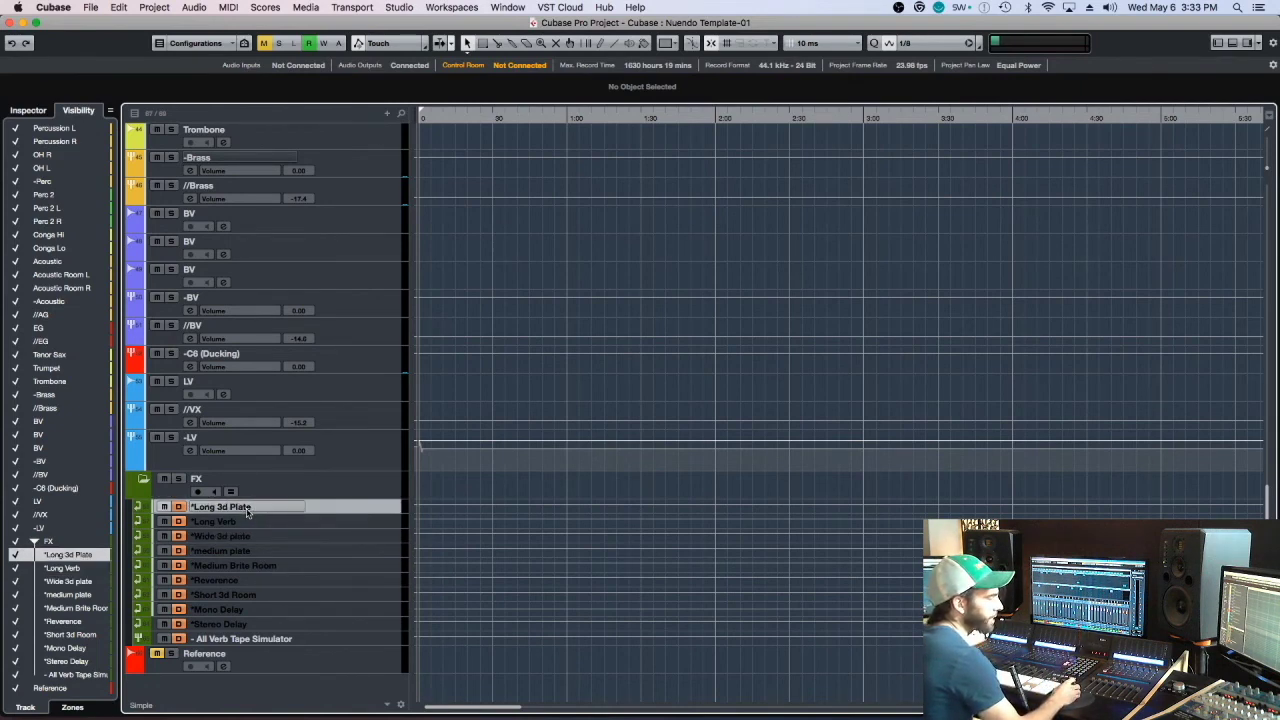
{"action": "left_click", "coordinate": [317, 542]}
{"action": "left_click", "coordinate": [313, 553]}
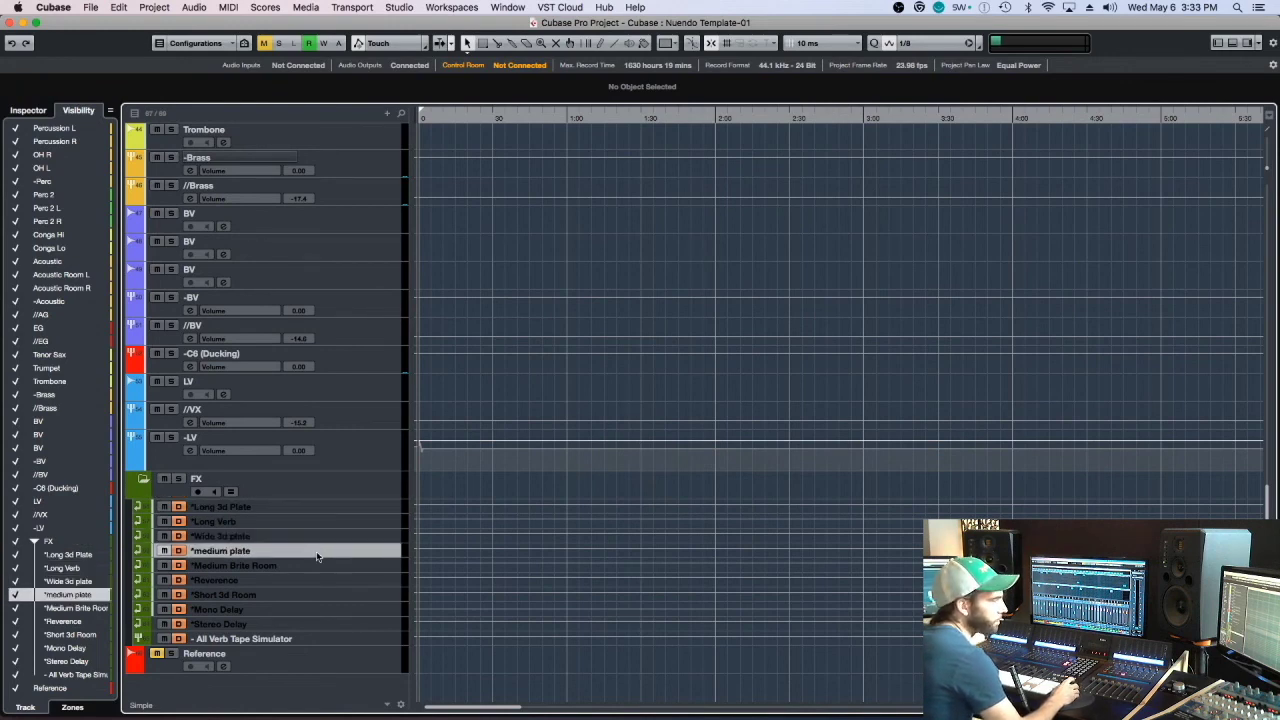
{"action": "left_click", "coordinate": [321, 568]}
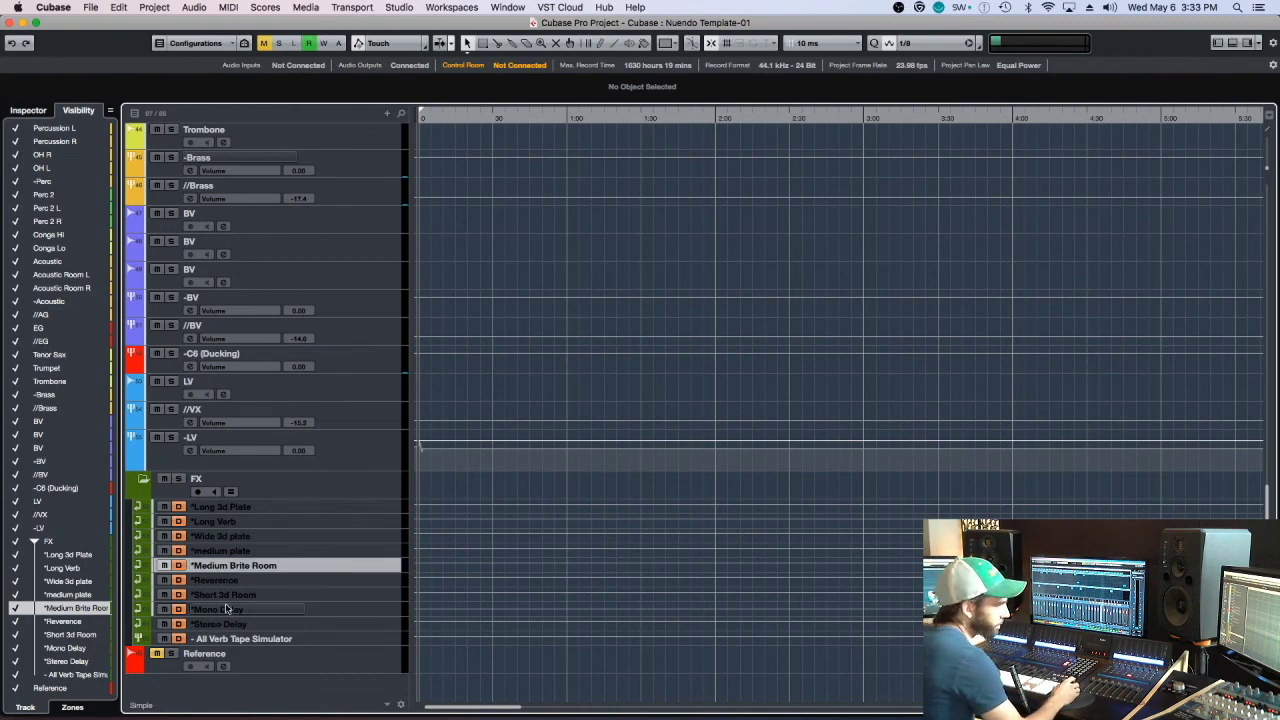
{"action": "key", "text": "Down"}
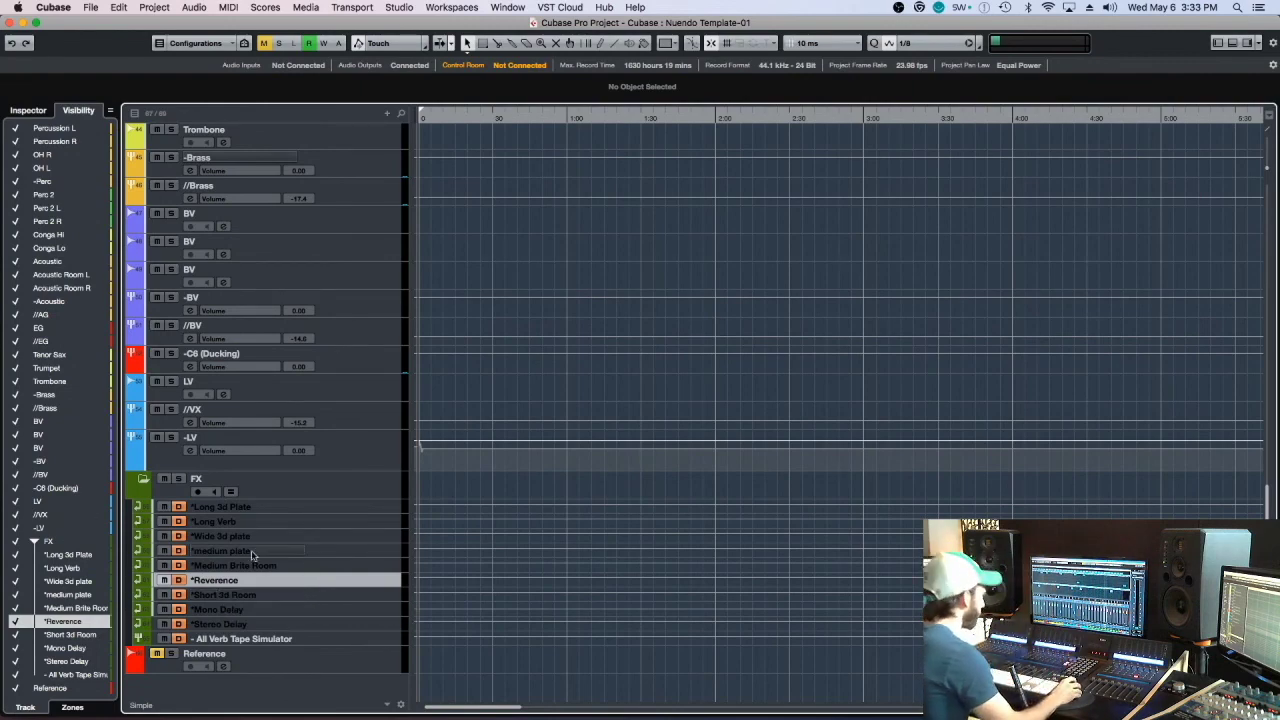
{"action": "key", "text": "F3"}
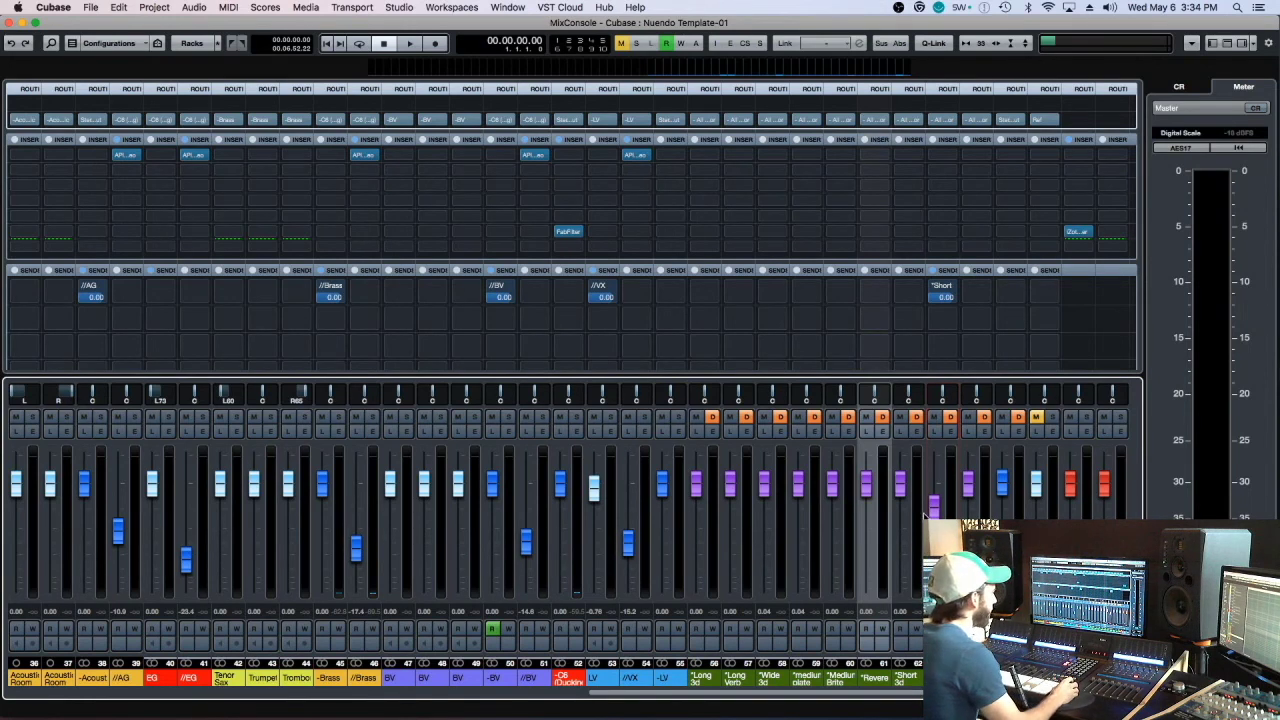
{"action": "mouse_move", "coordinate": [934, 505]}
{"action": "left_mouse_down"}
{"action": "mouse_move", "coordinate": [936, 460]}
{"action": "mouse_move", "coordinate": [934, 503]}
{"action": "left_mouse_up"}
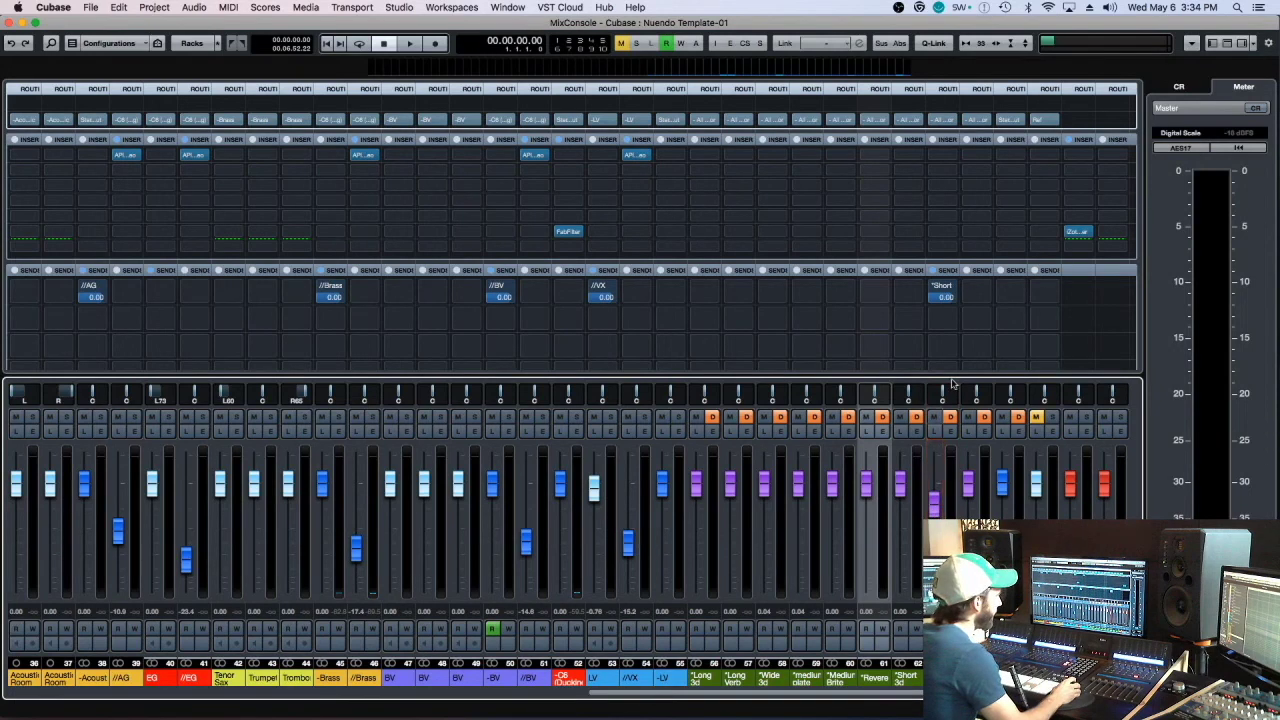
{"action": "mouse_move", "coordinate": [940, 287]}
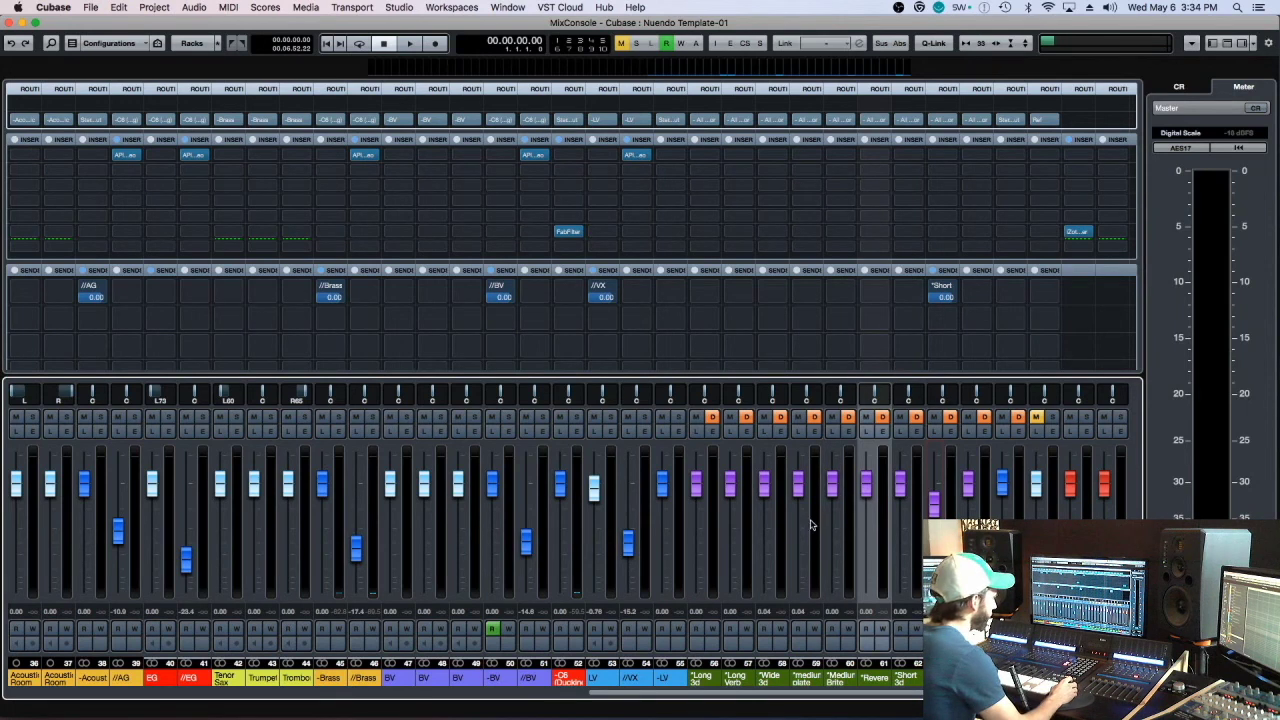
{"action": "left_click", "coordinate": [781, 417]}
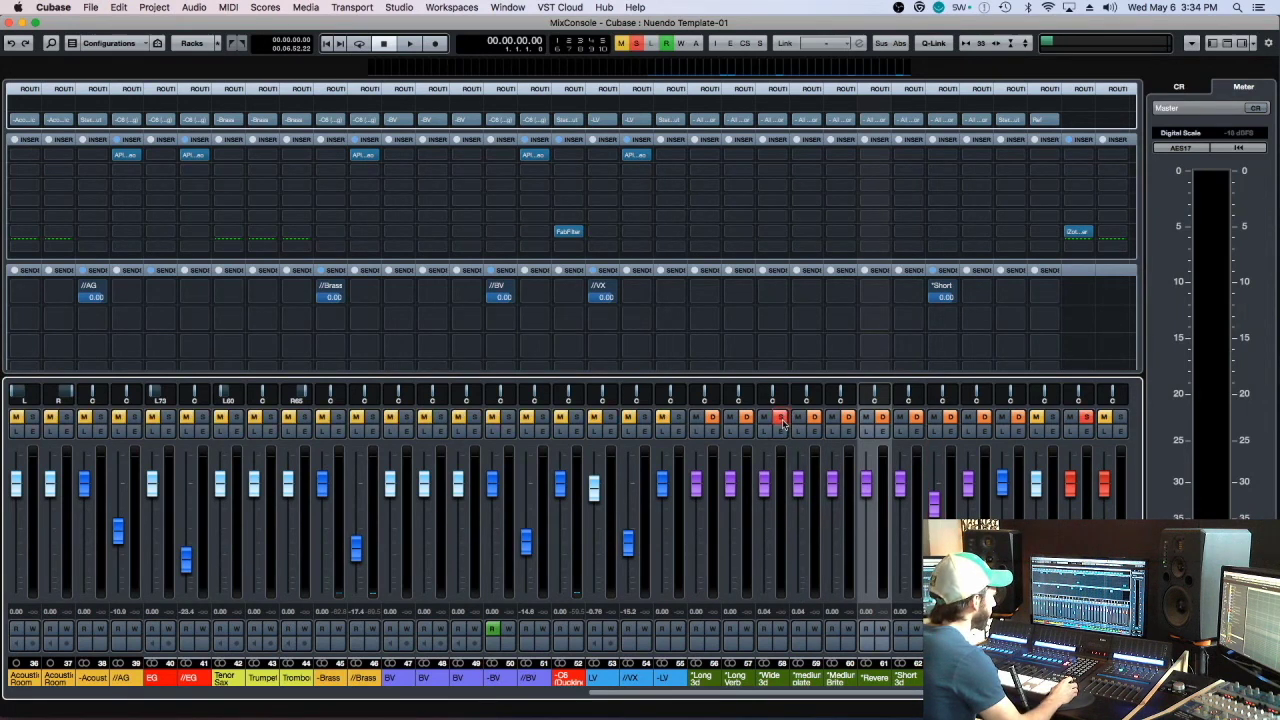
{"action": "left_click", "coordinate": [781, 417]}
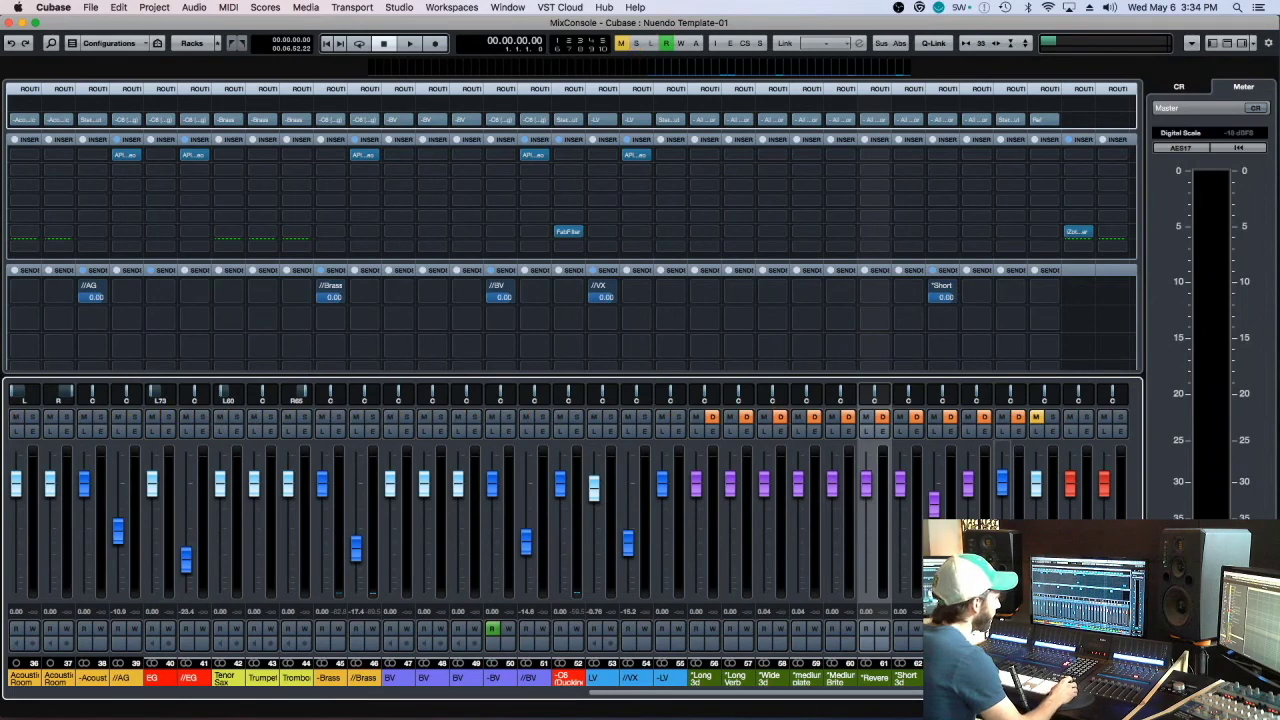
{"action": "left_click", "coordinate": [1017, 465]}
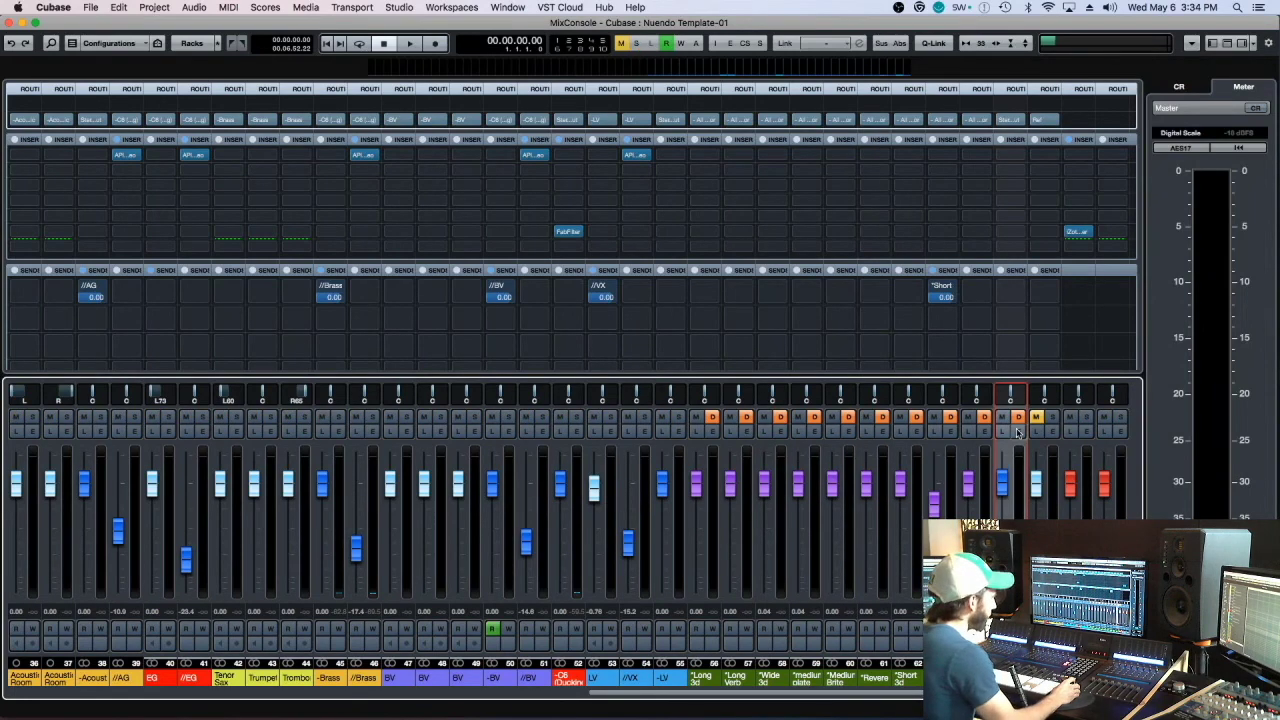
{"action": "key", "text": "F3"}
{"action": "key", "text": "F3"}
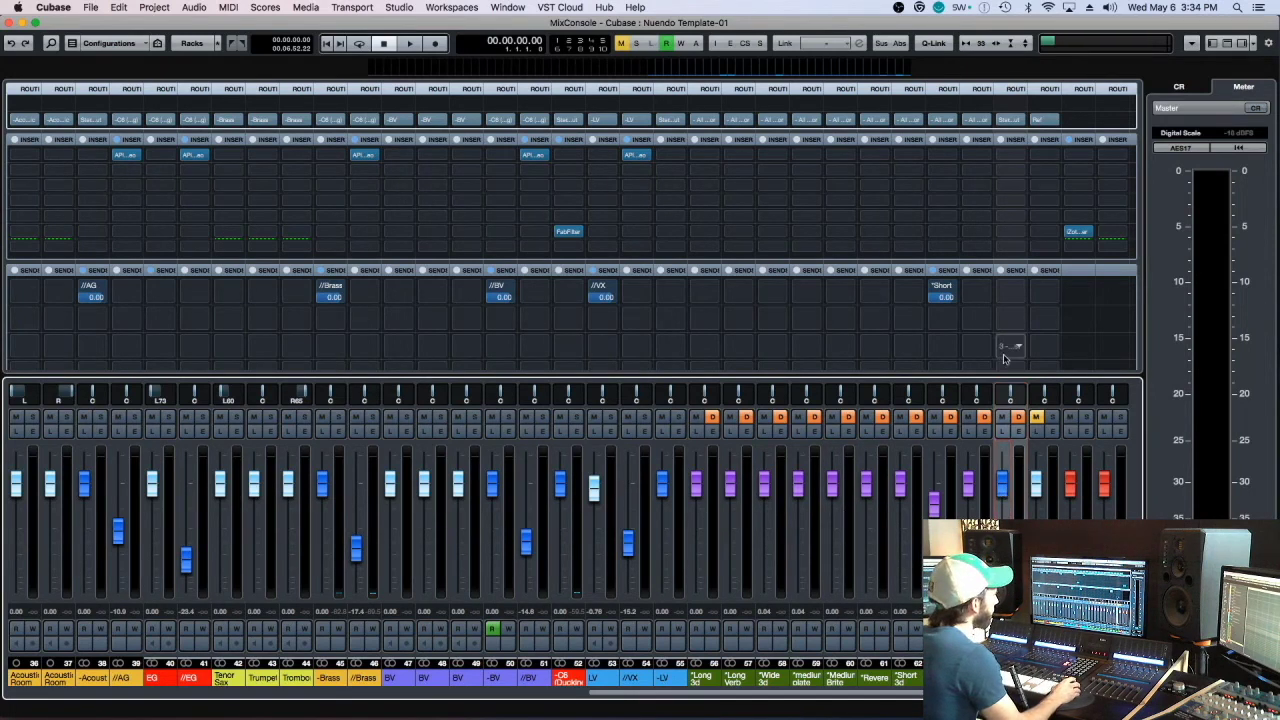
{"action": "key", "text": "F3"}
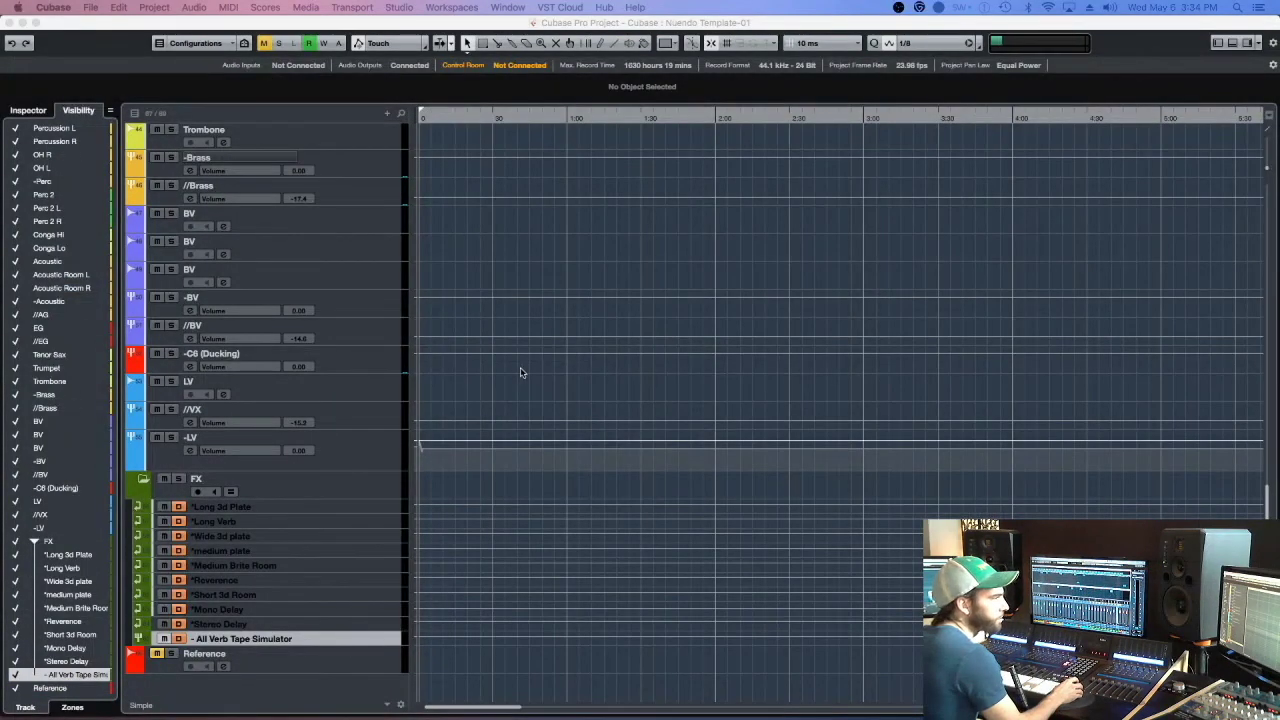
Move the bypassed insert plugin up one slot, opening and dismissing the top slot's plugin list.
{"action": "key", "text": "F3"}
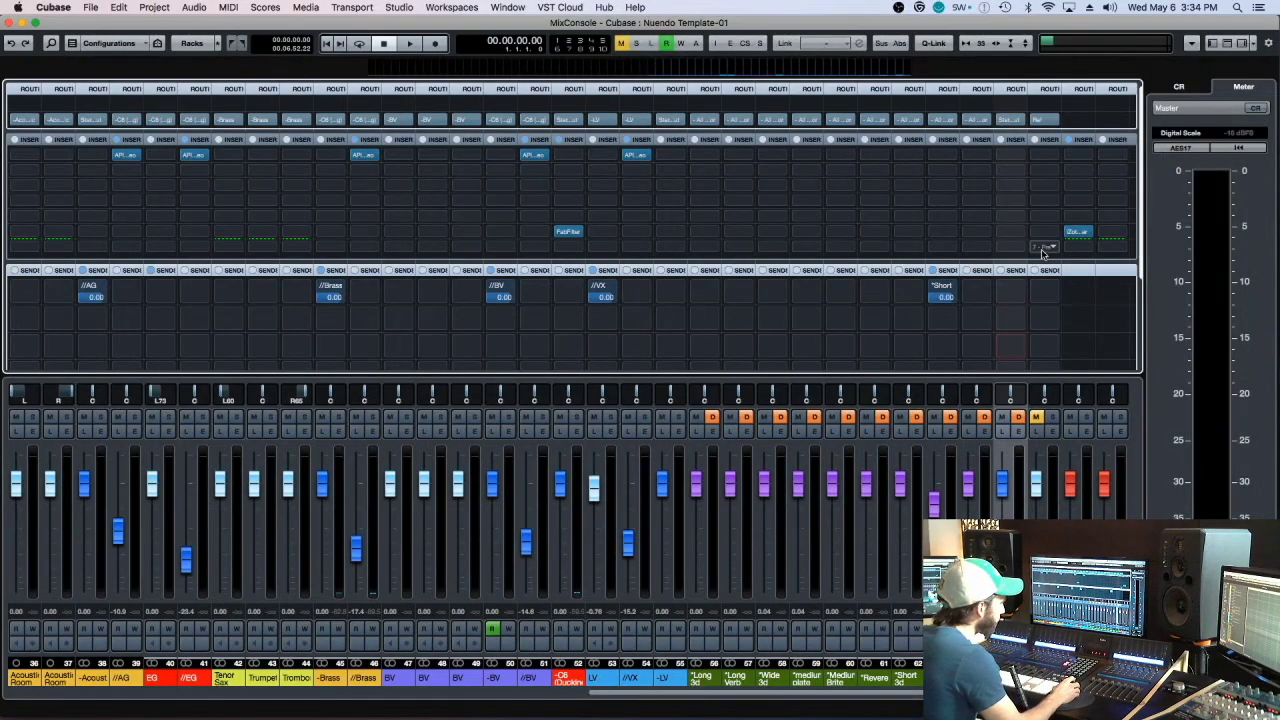
{"action": "left_click_drag", "start_coordinate": [1038, 252], "coordinate": [1006, 160]}
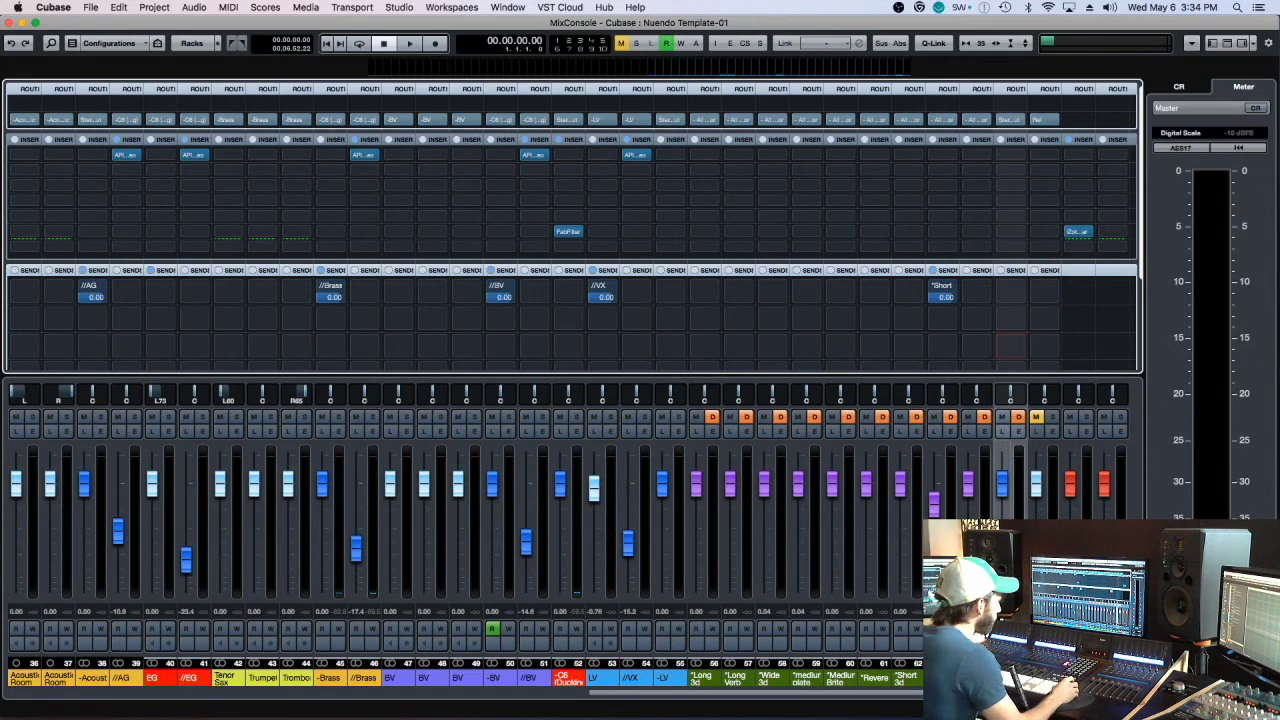
{"action": "left_click", "coordinate": [1012, 160]}
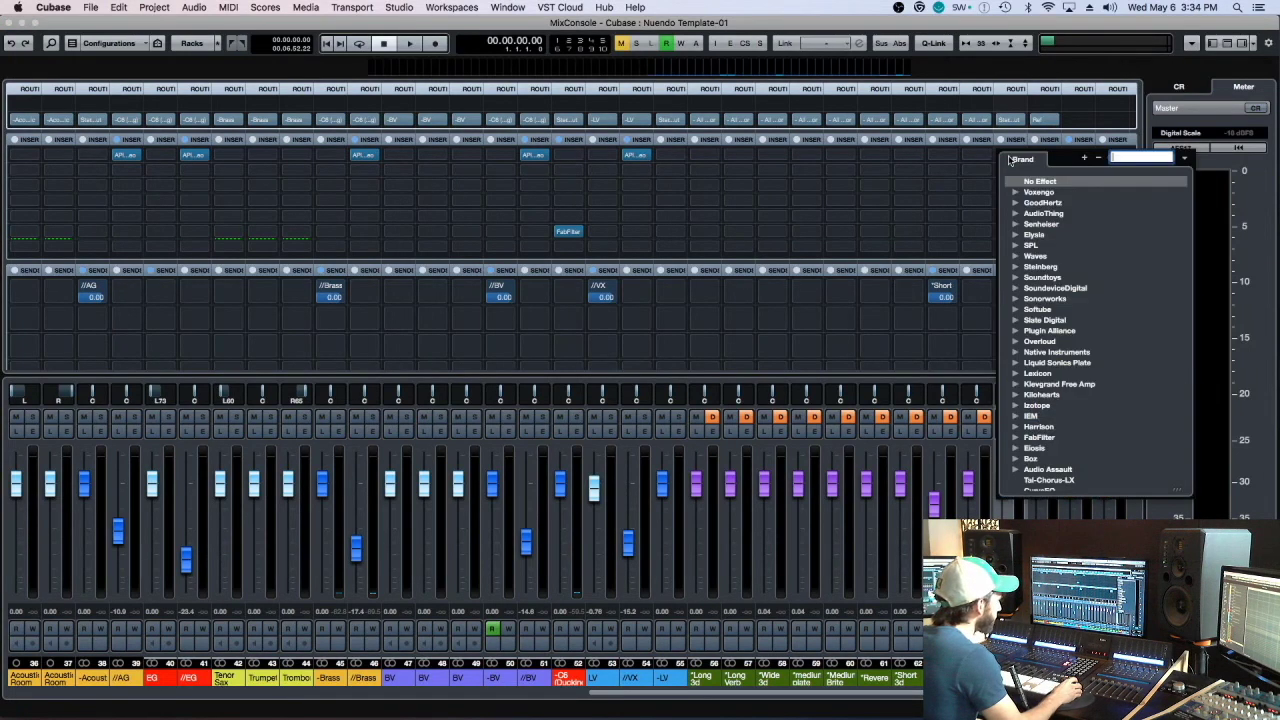
{"action": "left_click", "coordinate": [1218, 270]}
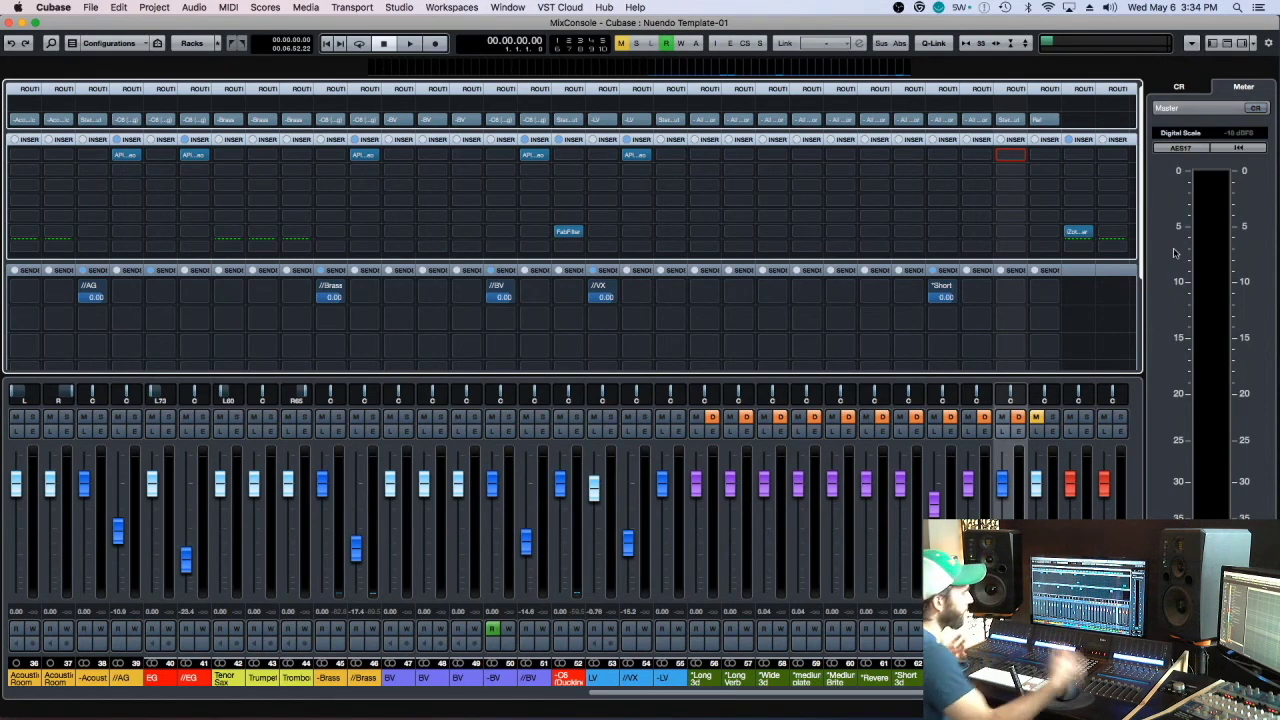
Toggle between the track list and mixer with F3, ending on the project's track list.
{"action": "key", "text": "F3"}
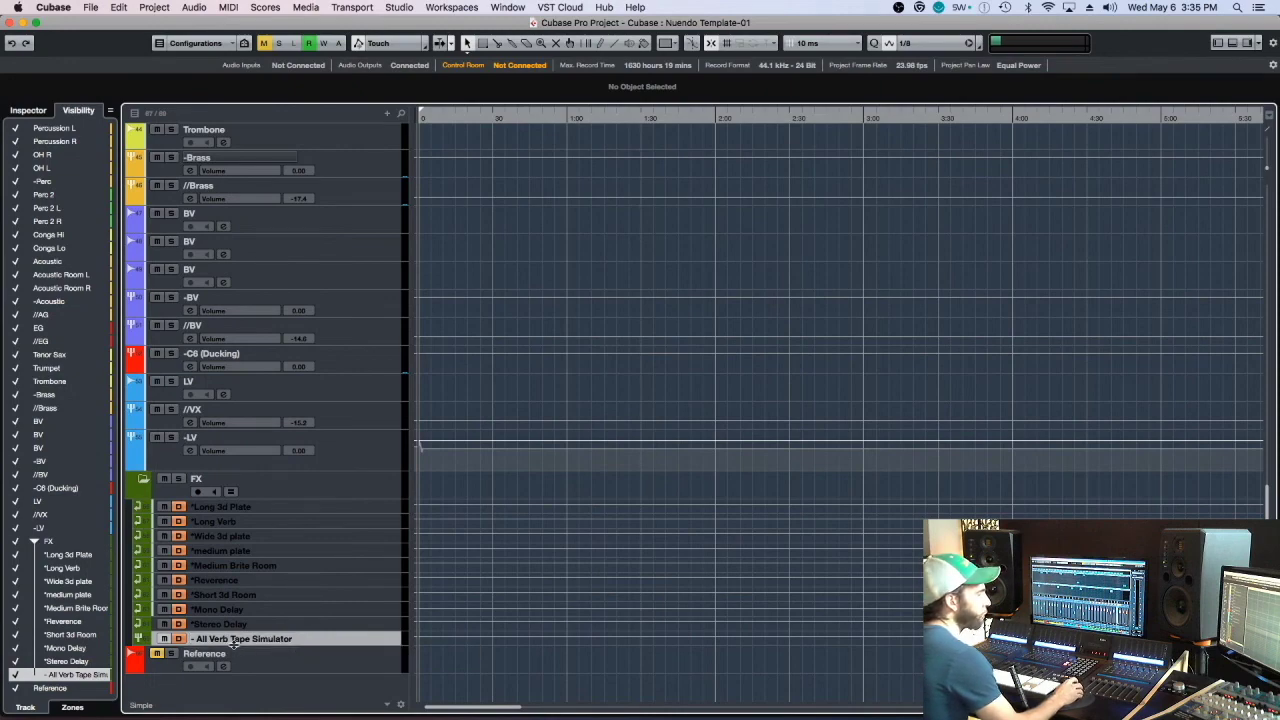
{"action": "key", "text": "F3"}
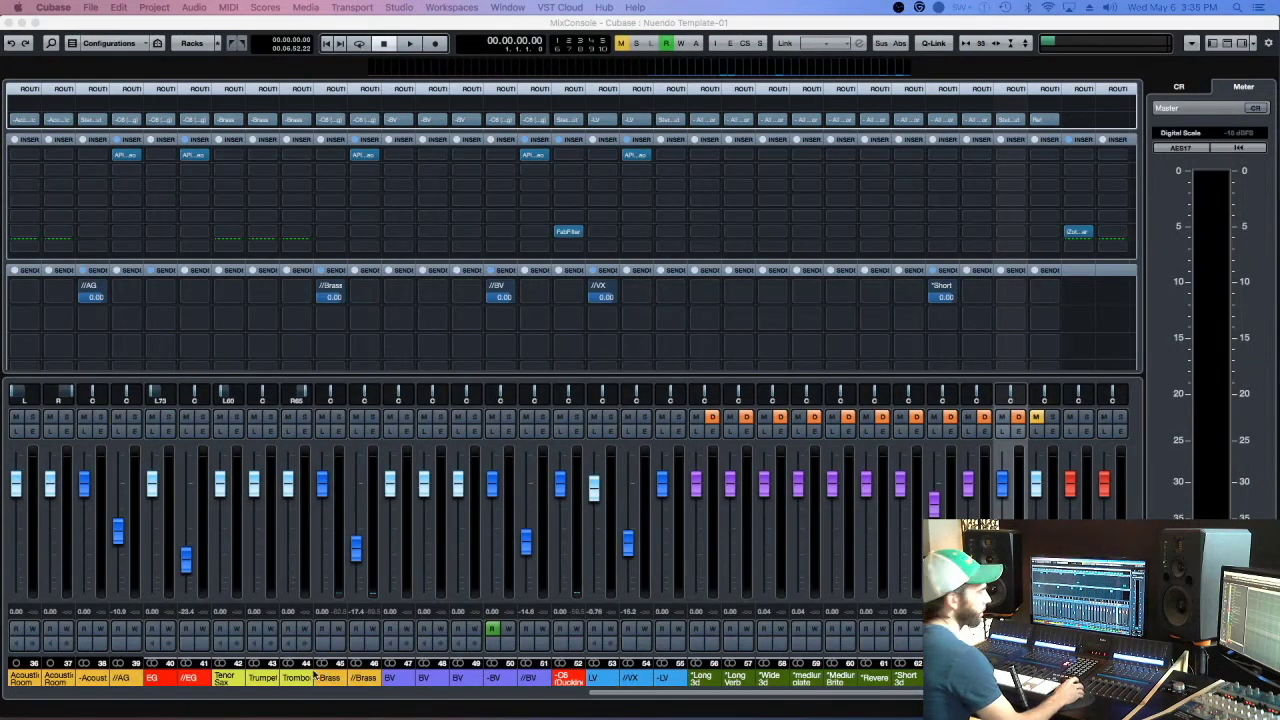
{"action": "key", "text": "F3"}
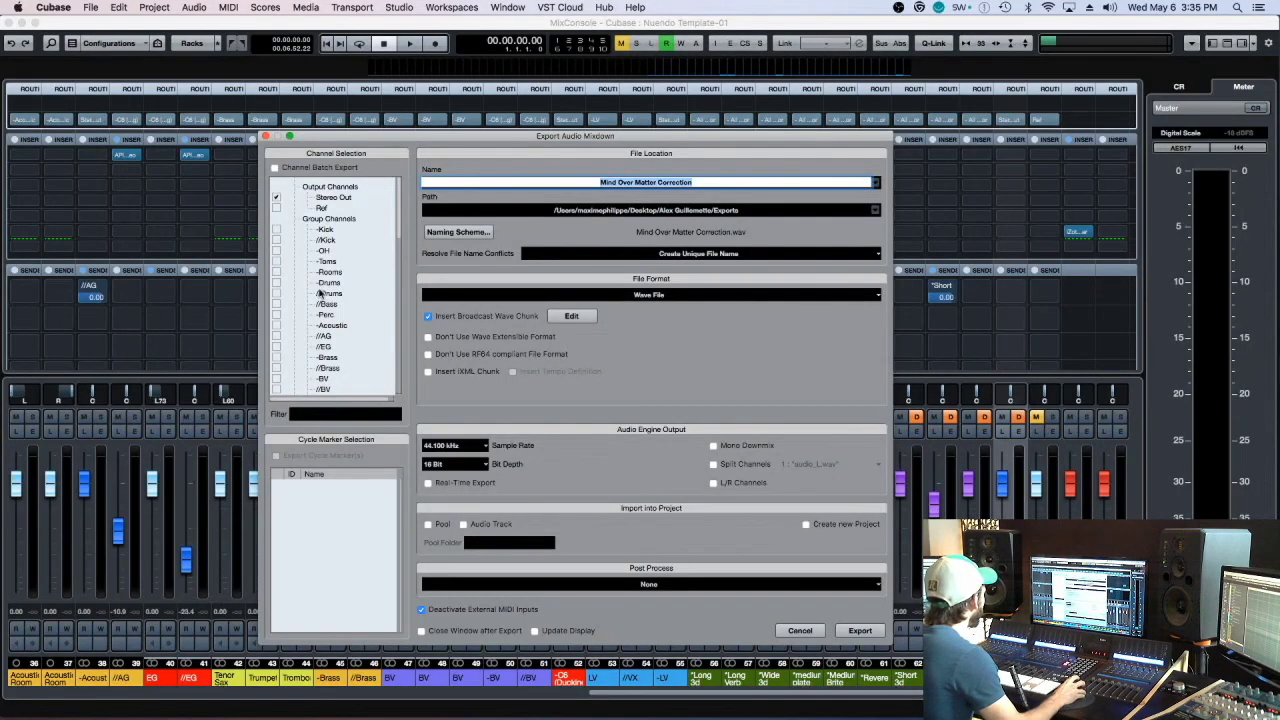
{"action": "scroll", "coordinate": [330, 320], "scroll_direction": "down", "scroll_amount": 6}
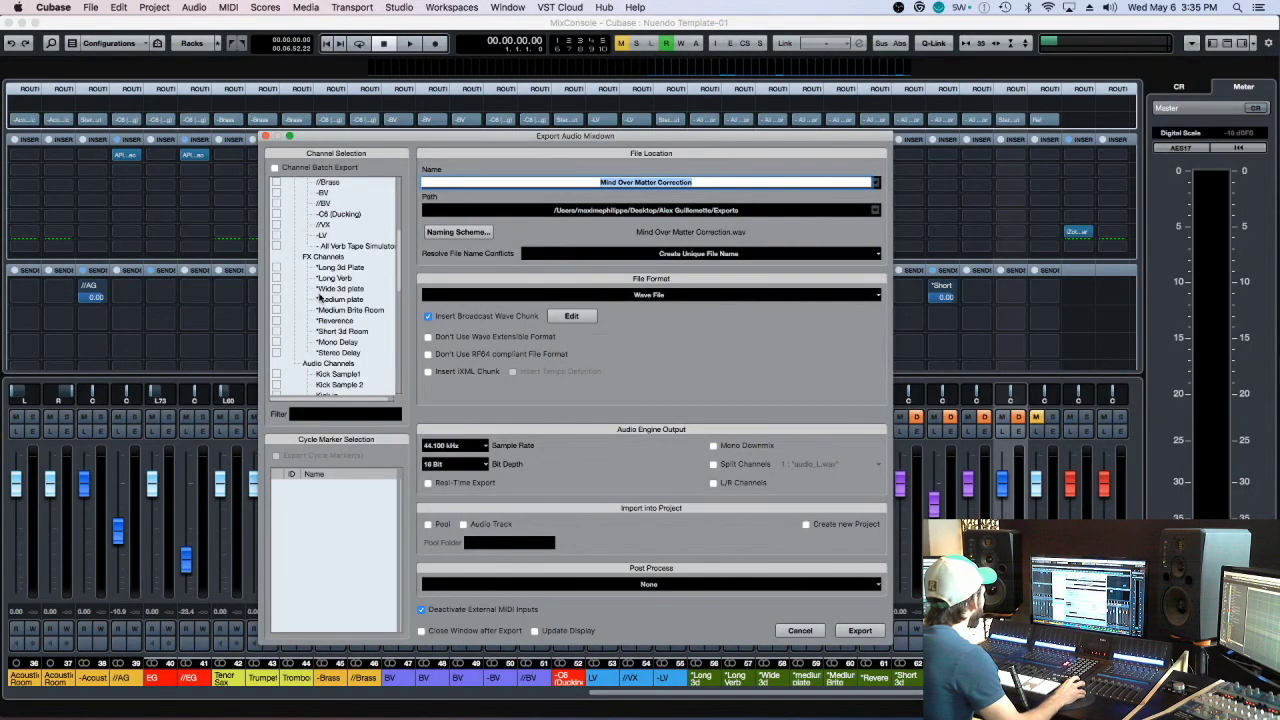
{"action": "scroll", "coordinate": [322, 236], "scroll_direction": "up", "scroll_amount": 4}
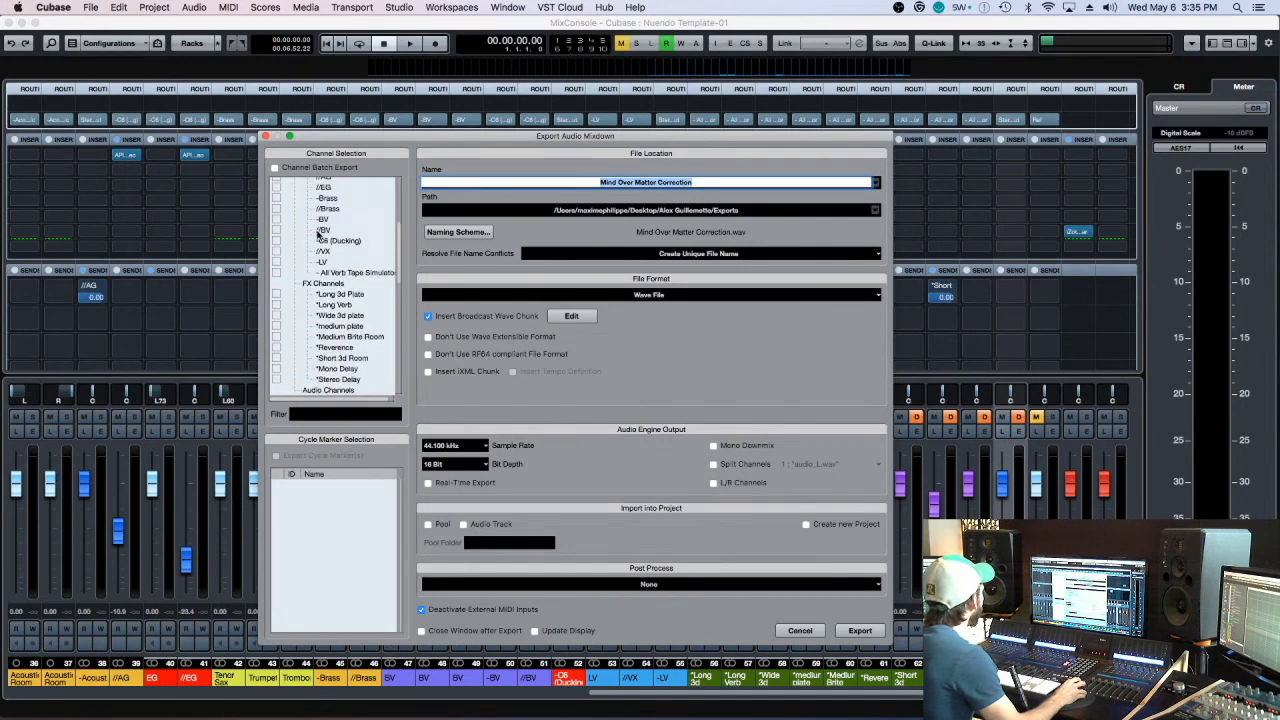
{"action": "scroll", "coordinate": [322, 245], "scroll_direction": "up", "scroll_amount": 3}
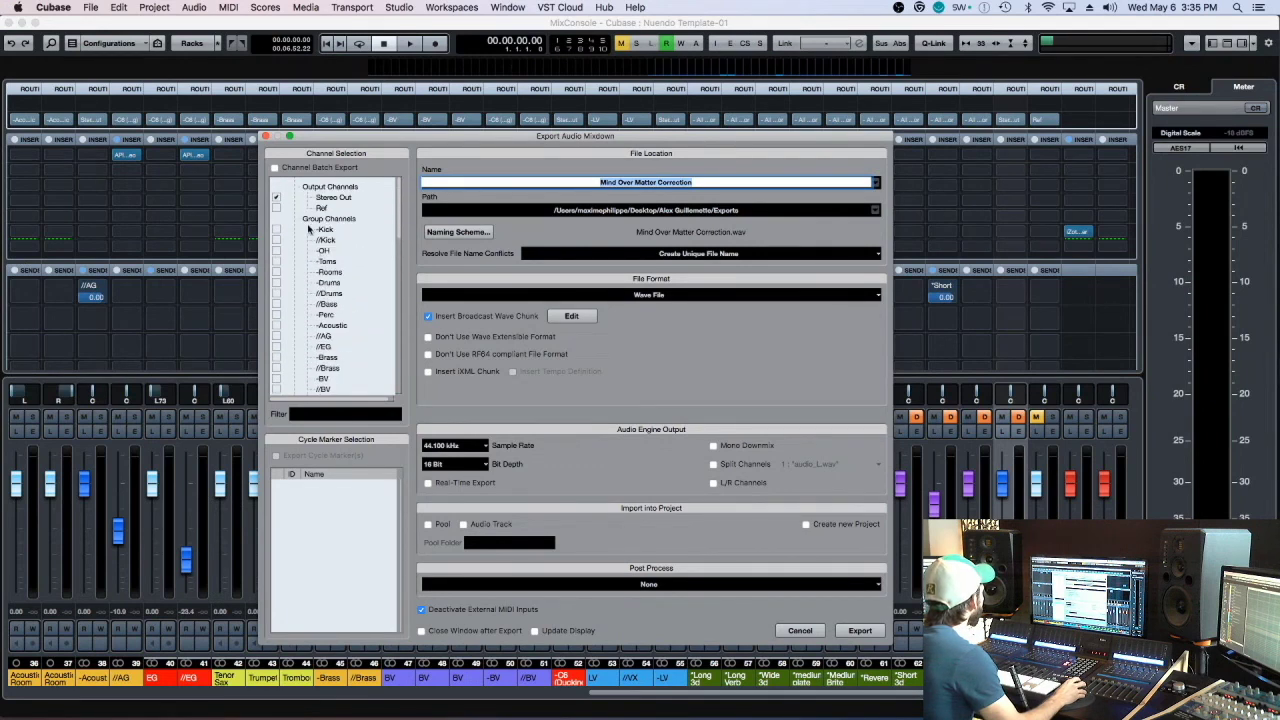
{"action": "scroll", "coordinate": [324, 263], "scroll_direction": "down", "scroll_amount": 2}
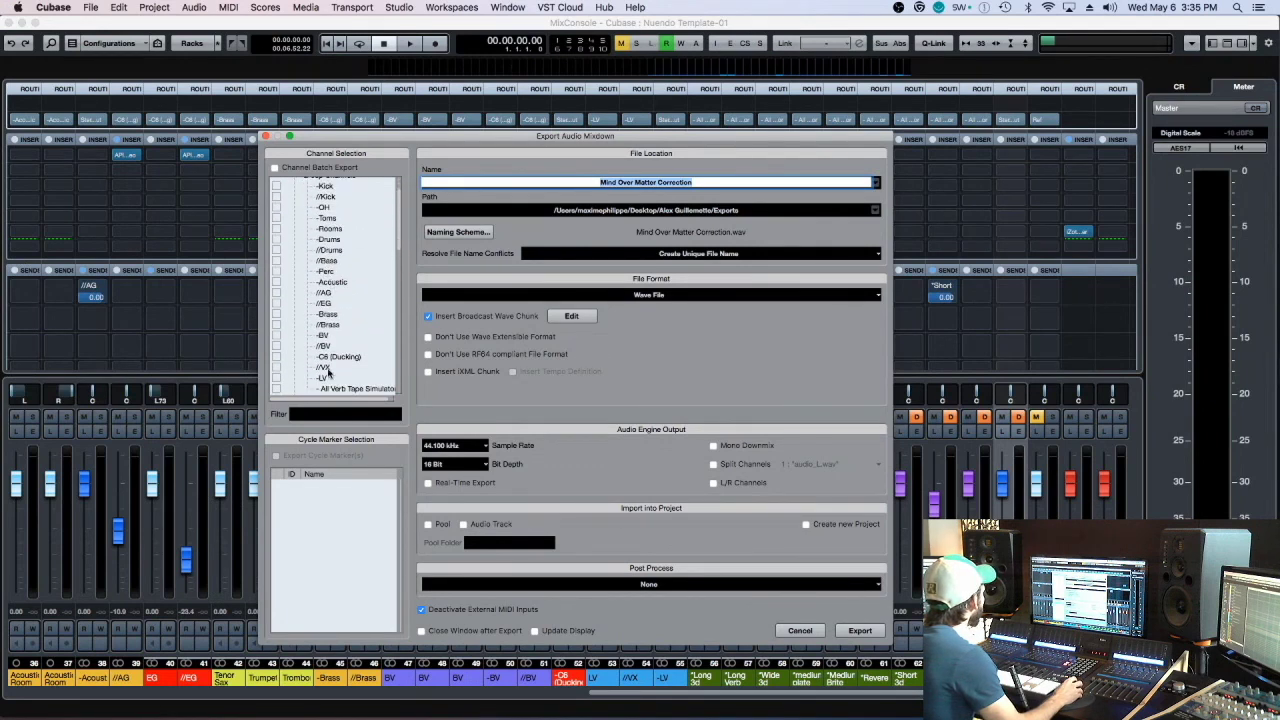
{"action": "left_click", "coordinate": [277, 389]}
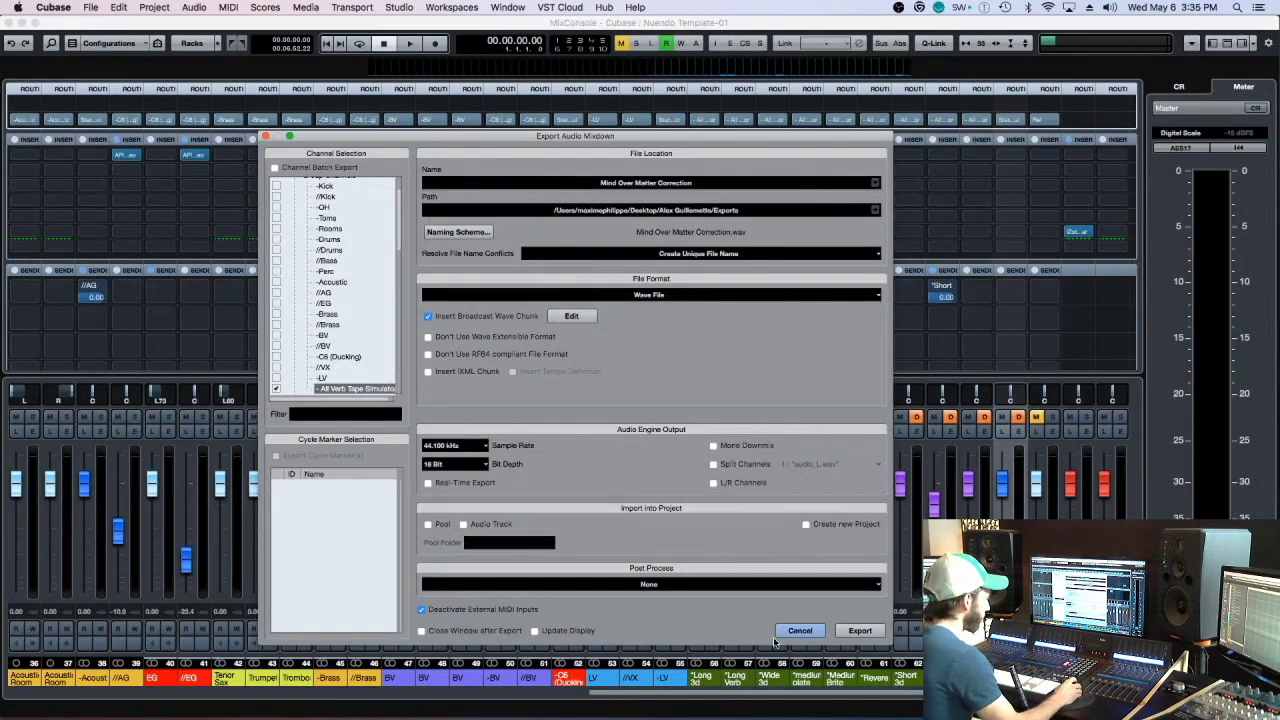
{"action": "left_click", "coordinate": [799, 631]}
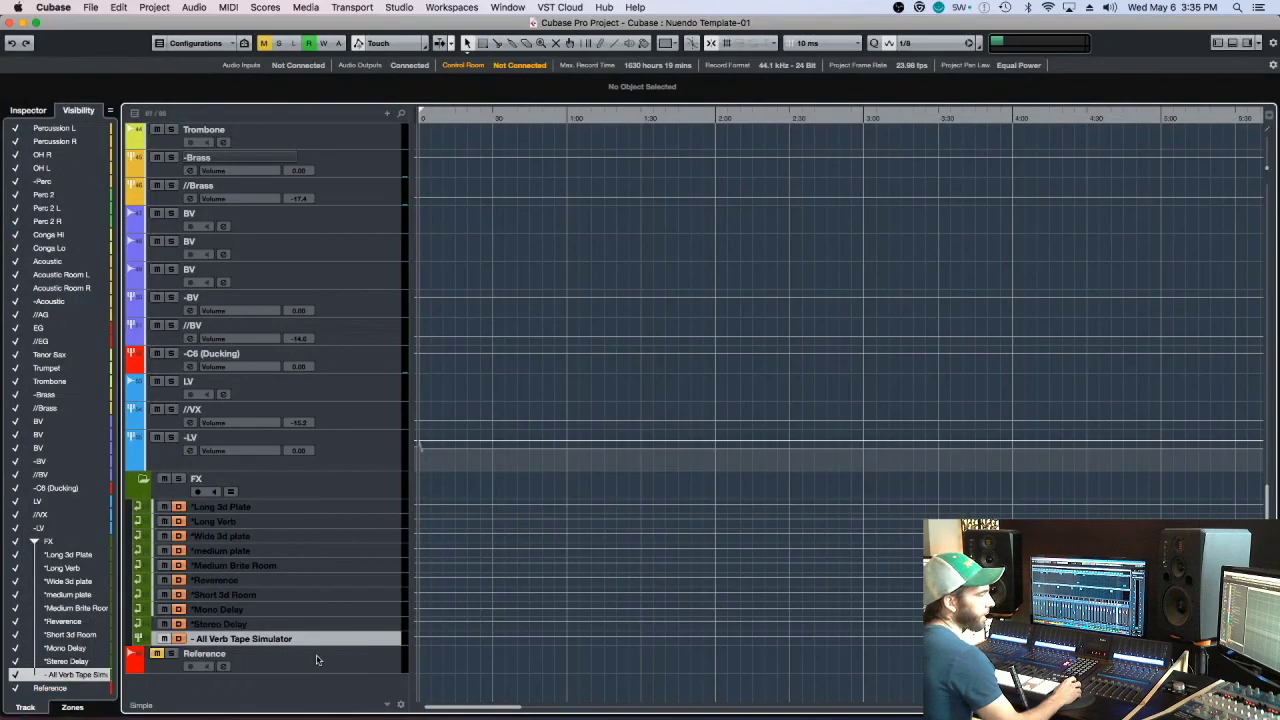
Select the Reference track, then open the MixConsole with F3.
{"action": "left_click", "coordinate": [306, 668]}
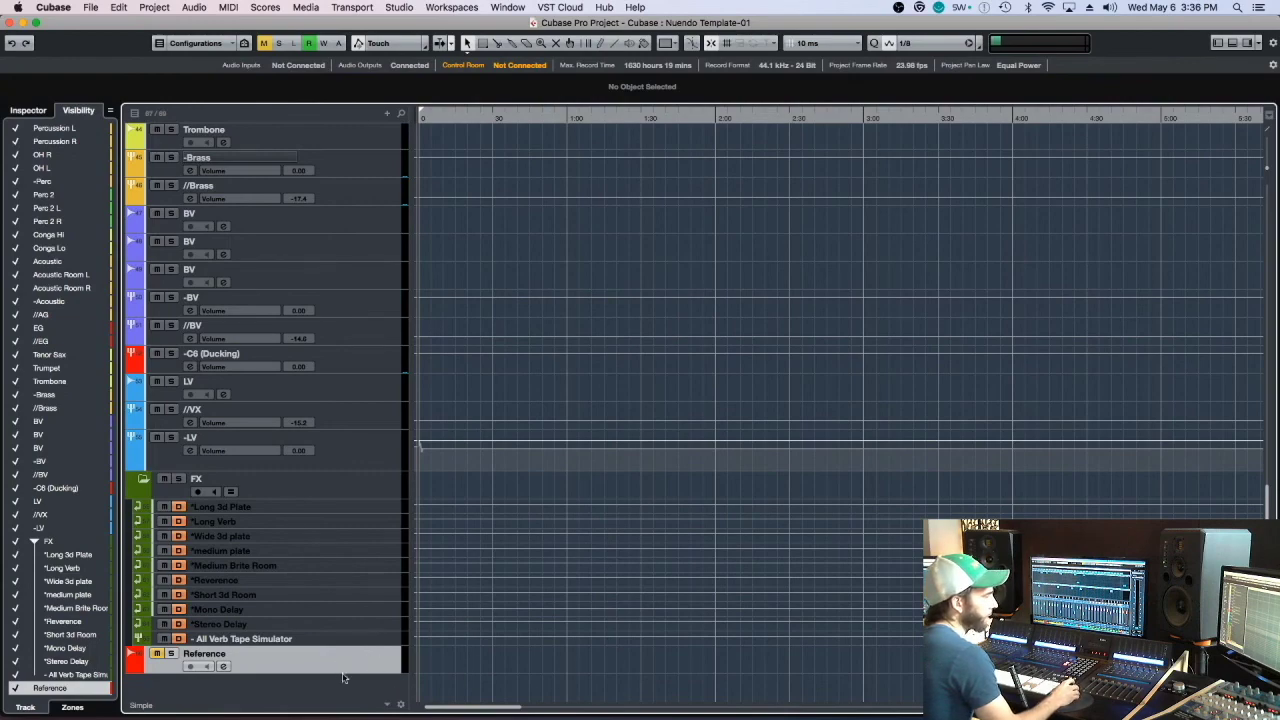
{"action": "key", "text": "F3"}
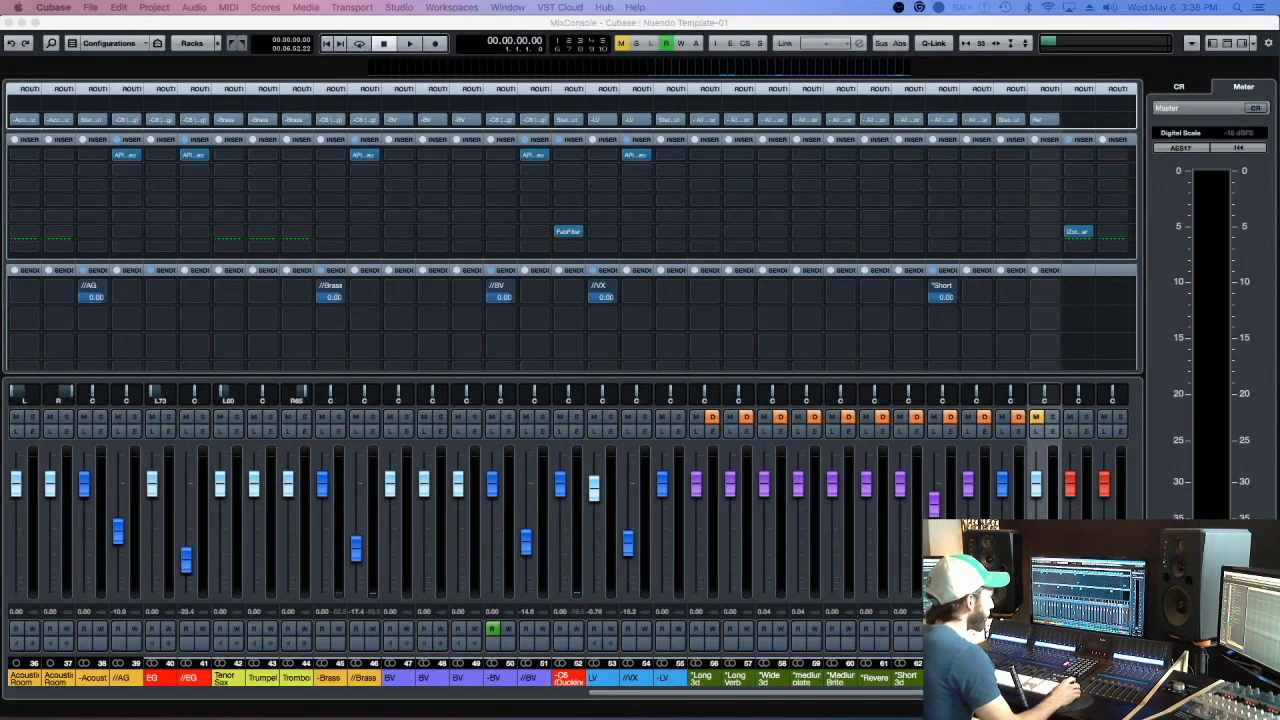
{"action": "left_click", "coordinate": [1104, 487]}
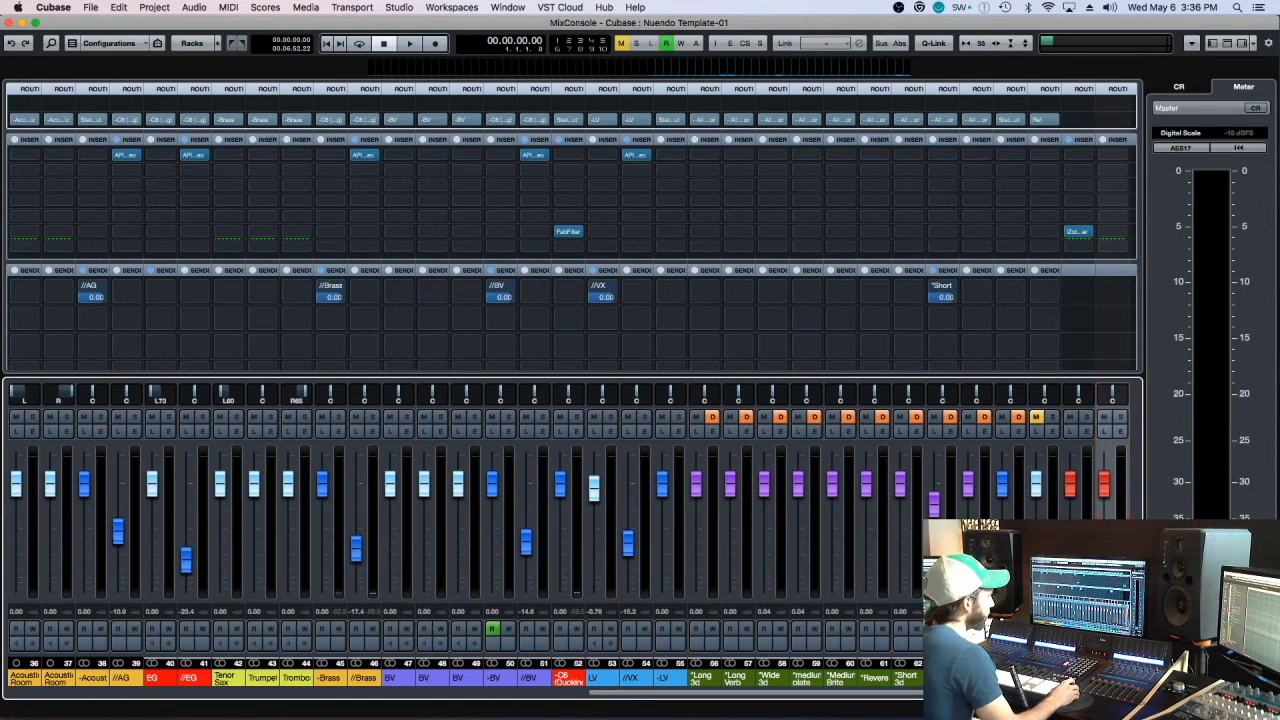
{"action": "left_click", "coordinate": [1030, 460]}
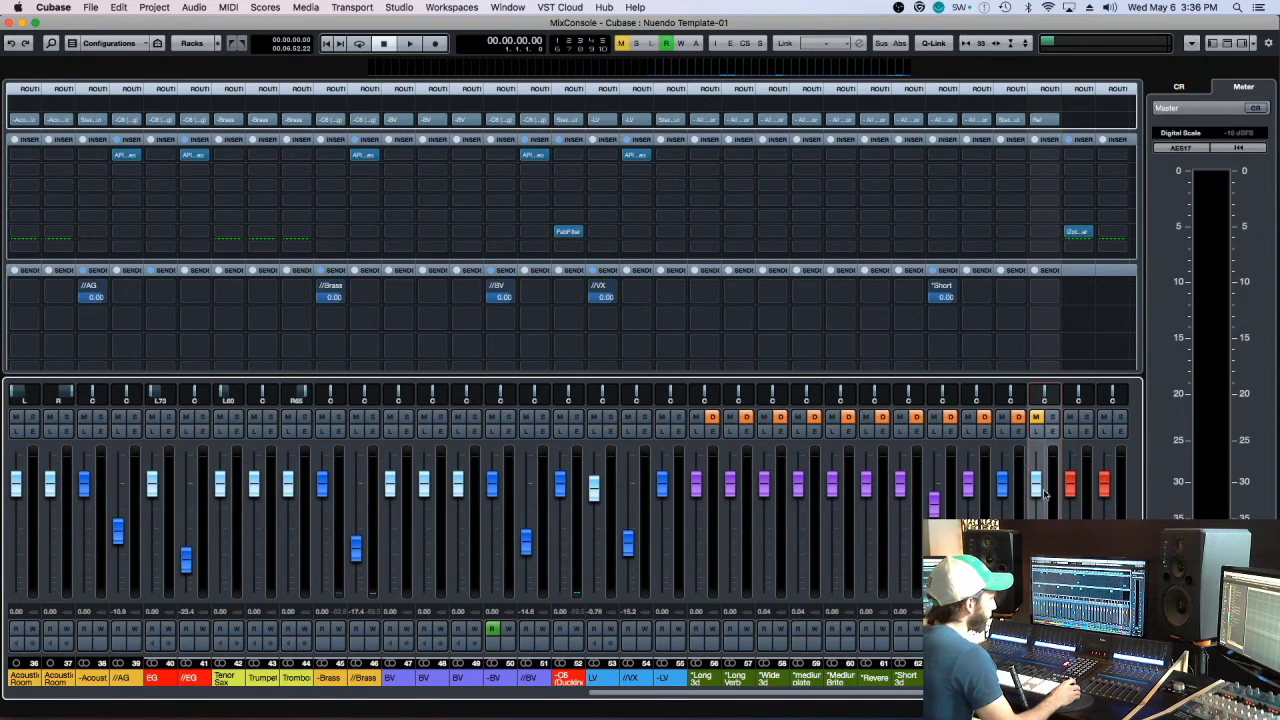
{"action": "left_click", "coordinate": [1085, 456]}
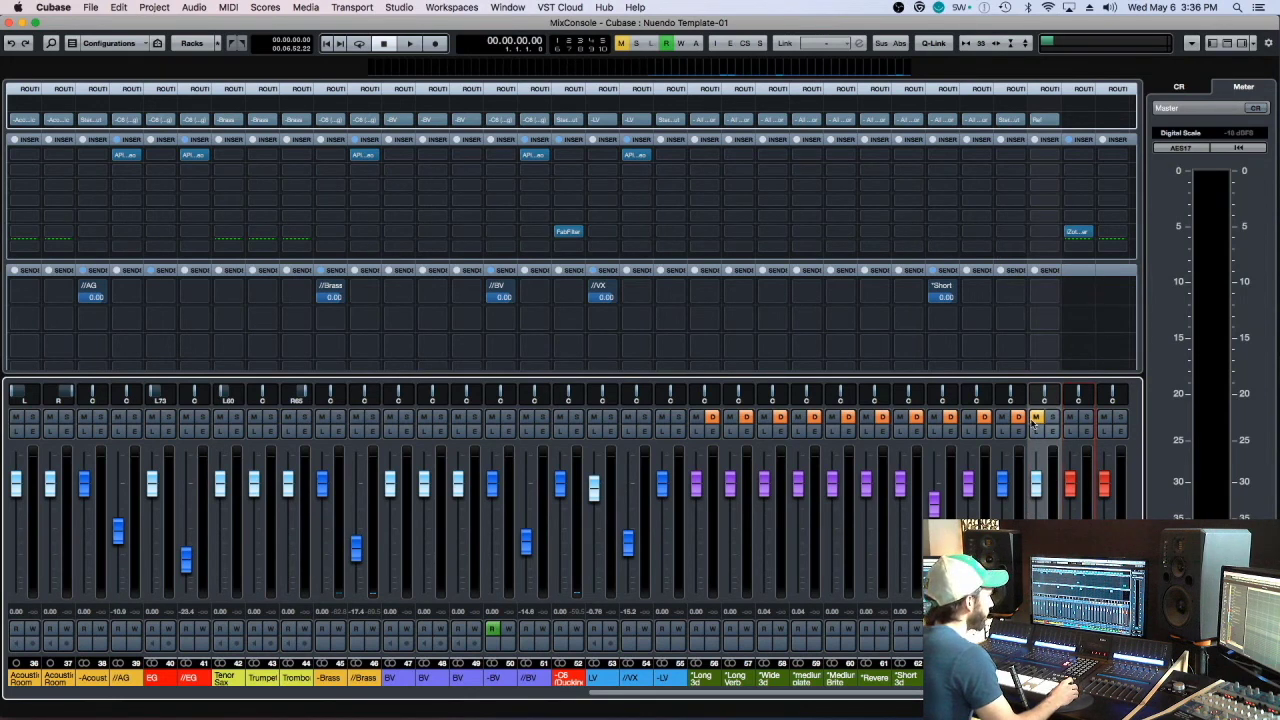
{"action": "left_click", "coordinate": [1048, 463]}
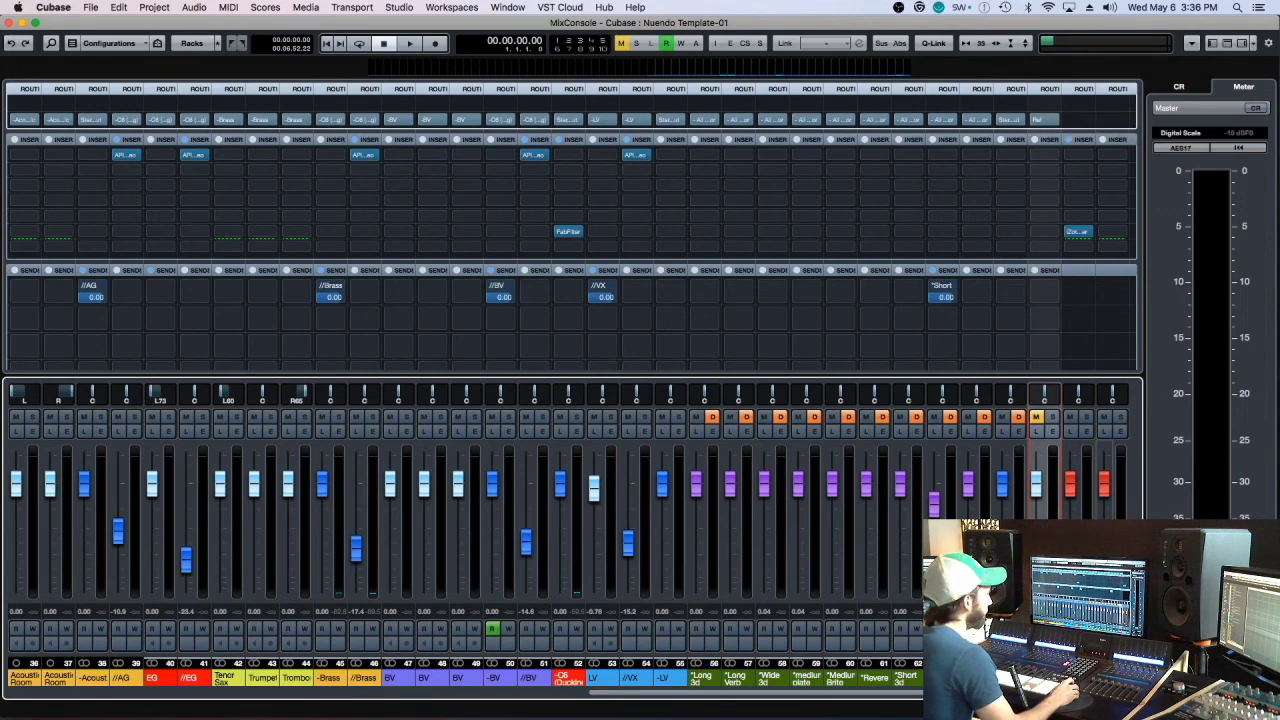
{"action": "left_click", "coordinate": [1104, 470]}
{"action": "left_click", "coordinate": [1078, 470]}
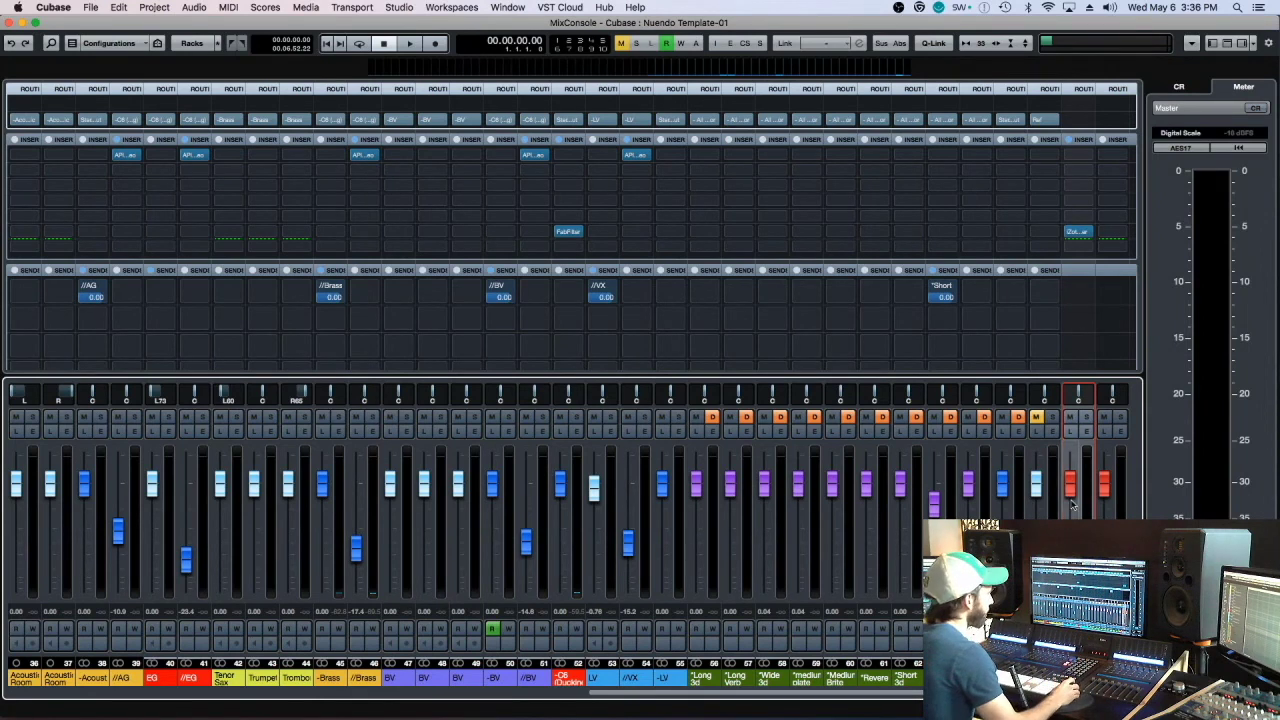
{"action": "left_click", "coordinate": [1106, 490]}
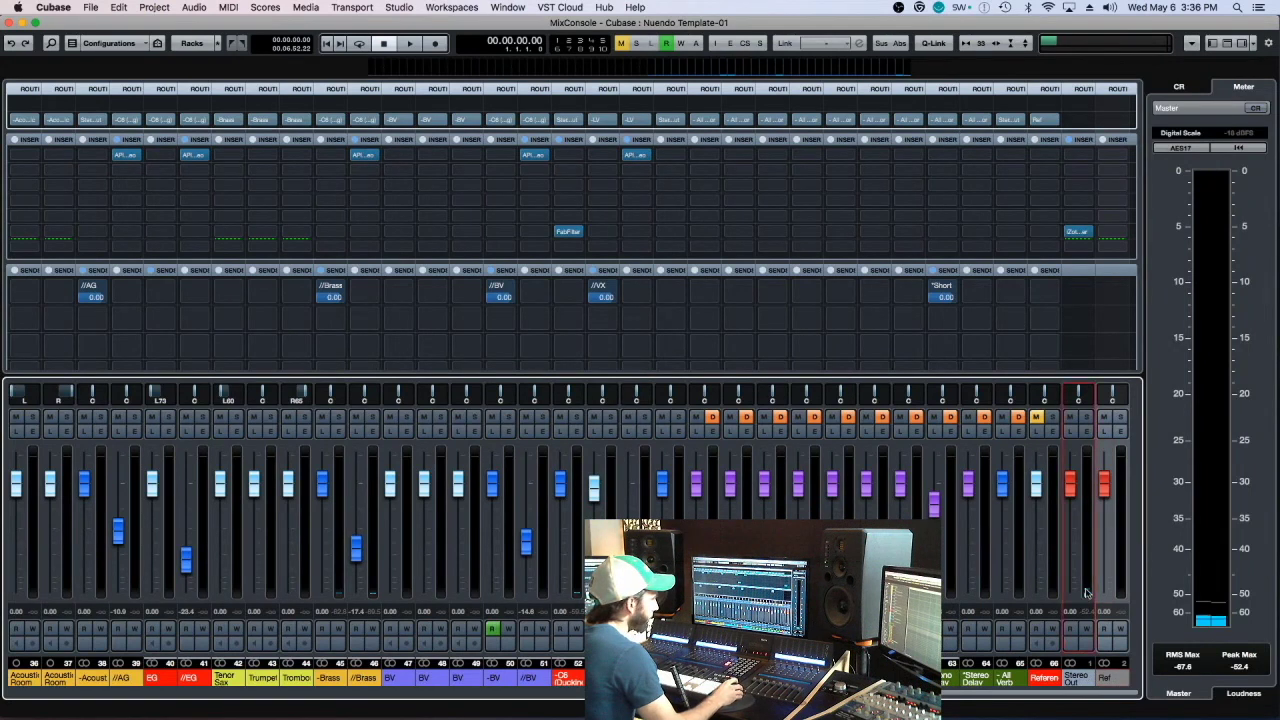
{"action": "left_click", "coordinate": [1082, 679]}
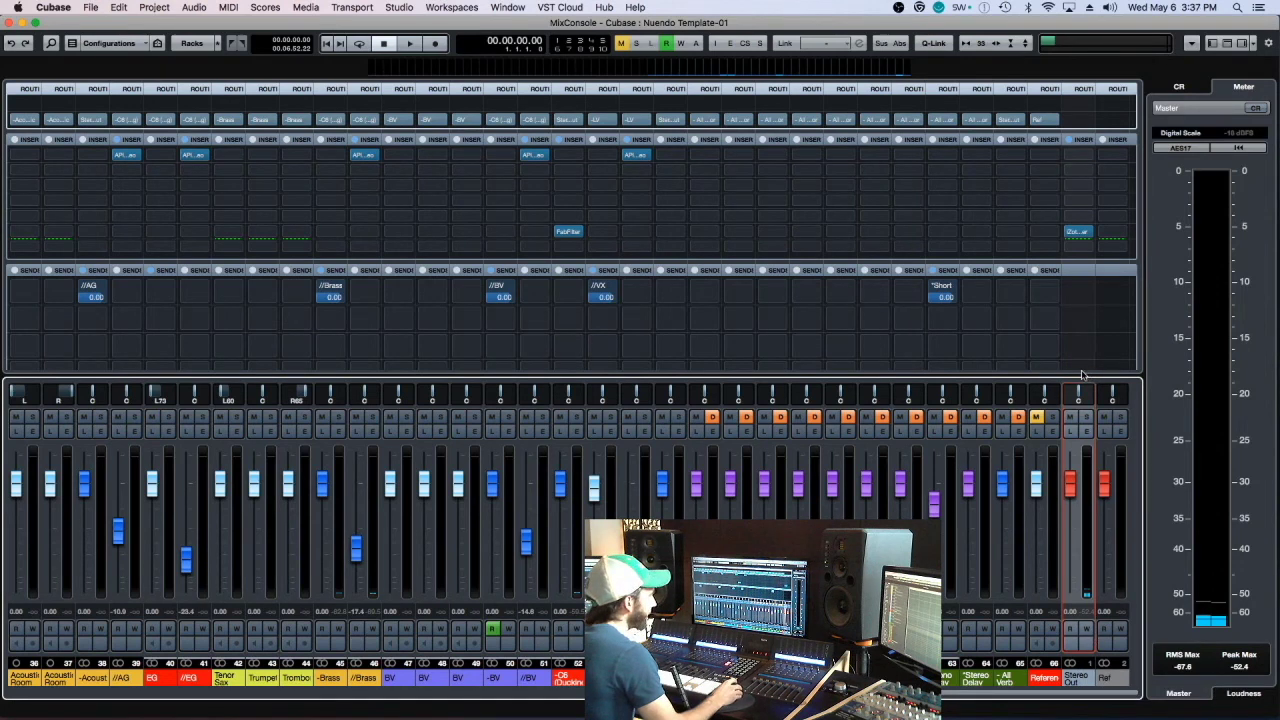
{"action": "left_click", "coordinate": [1050, 480]}
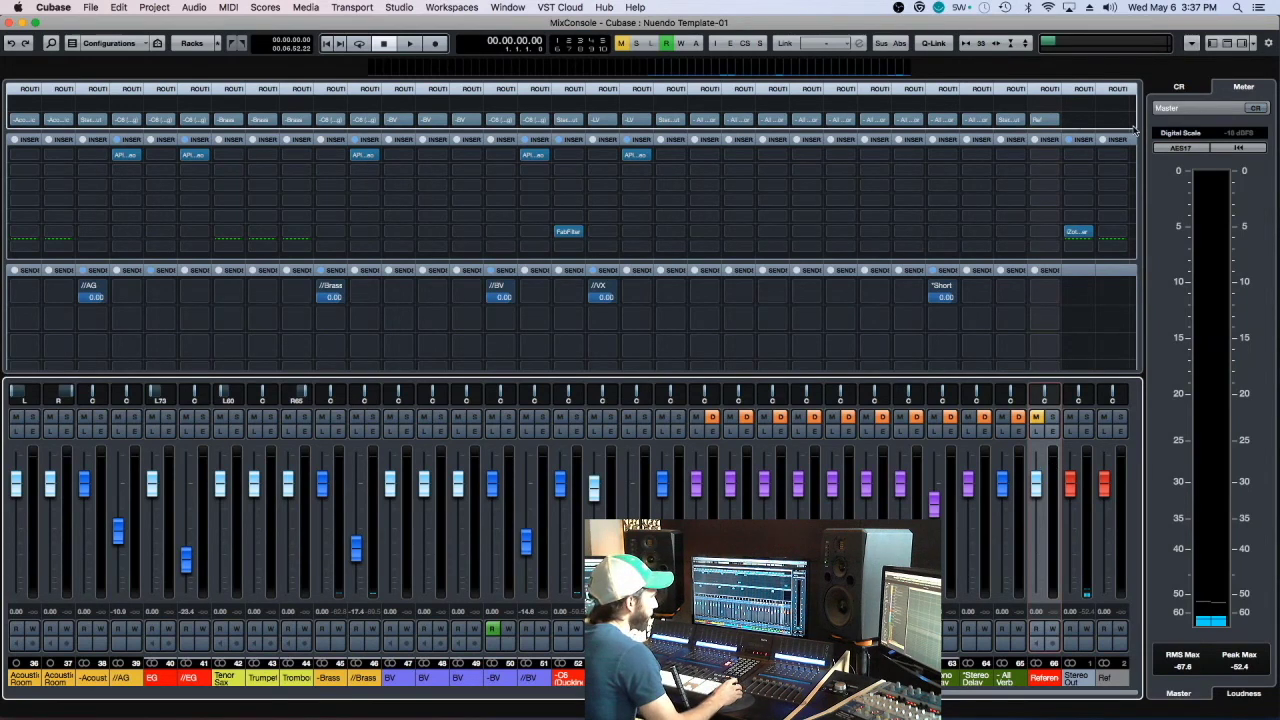
{"action": "left_click", "coordinate": [1082, 418]}
{"action": "left_click", "coordinate": [1082, 418]}
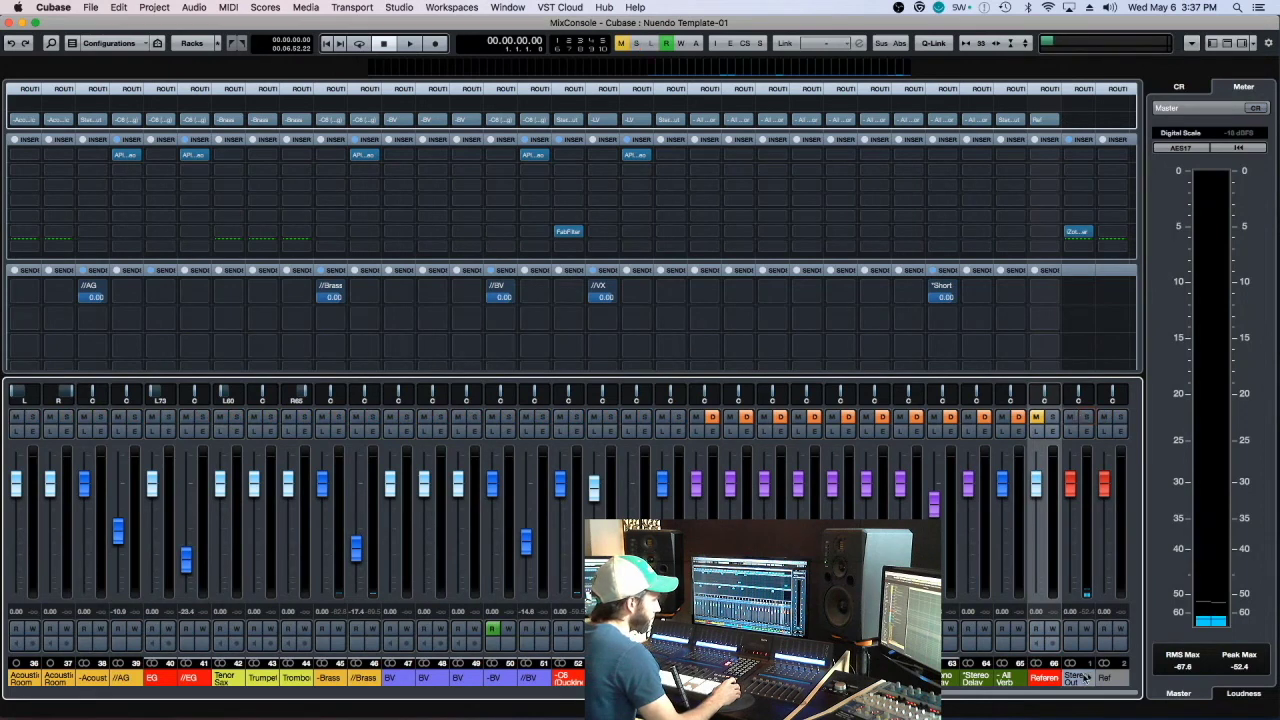
Apply the Mixing Home output preset in Audio Connections, checking Ref's channels route to Sonarworks.
{"action": "key", "text": "F4"}
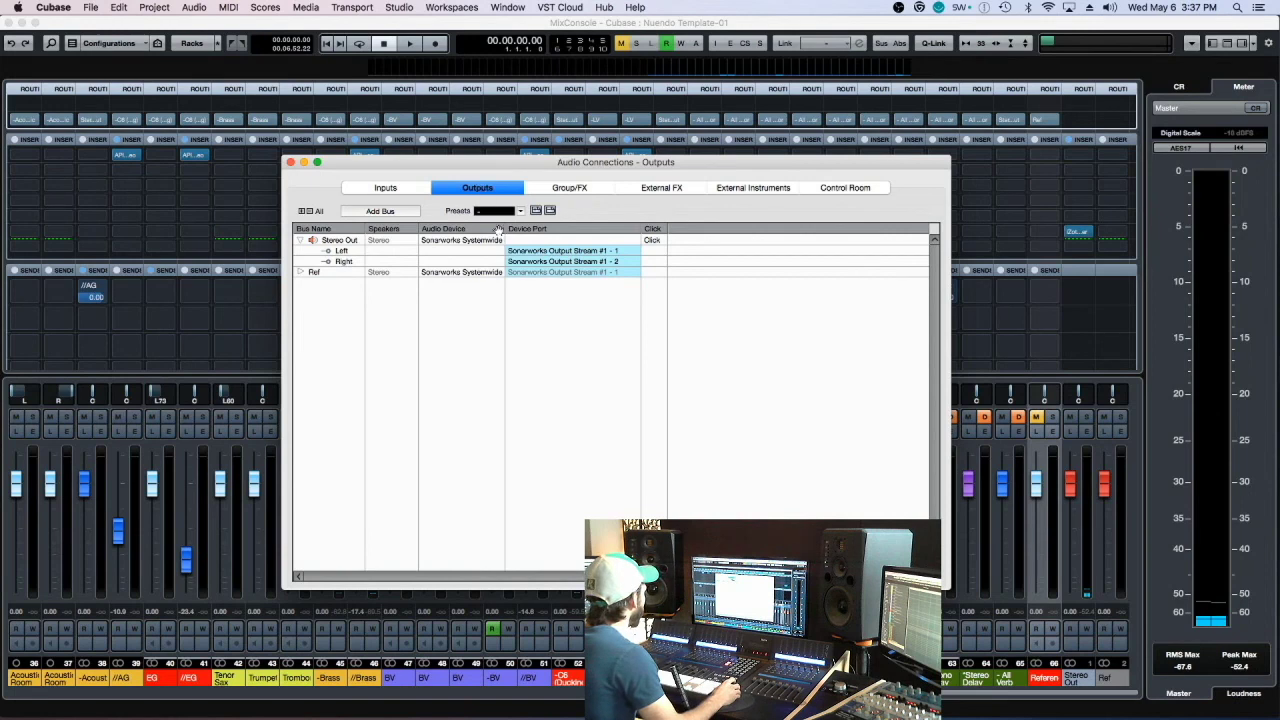
{"action": "left_click", "coordinate": [493, 213]}
{"action": "left_click", "coordinate": [478, 244]}
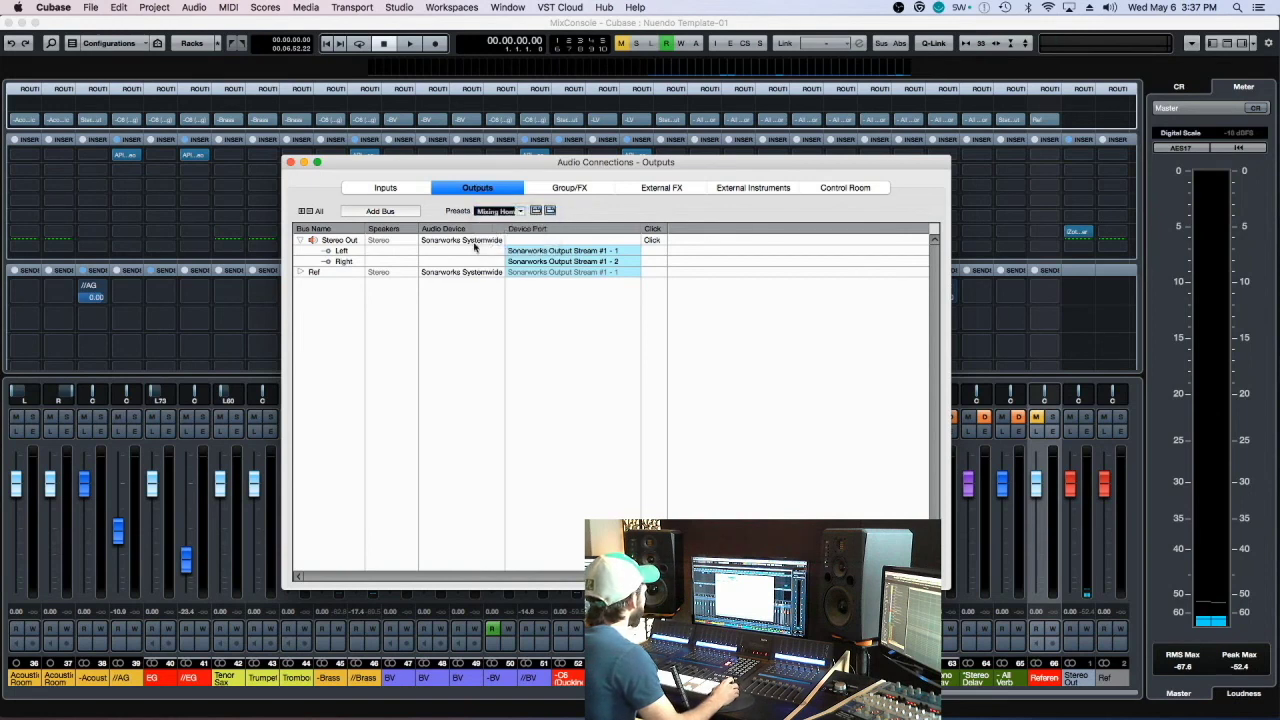
{"action": "left_click", "coordinate": [302, 272]}
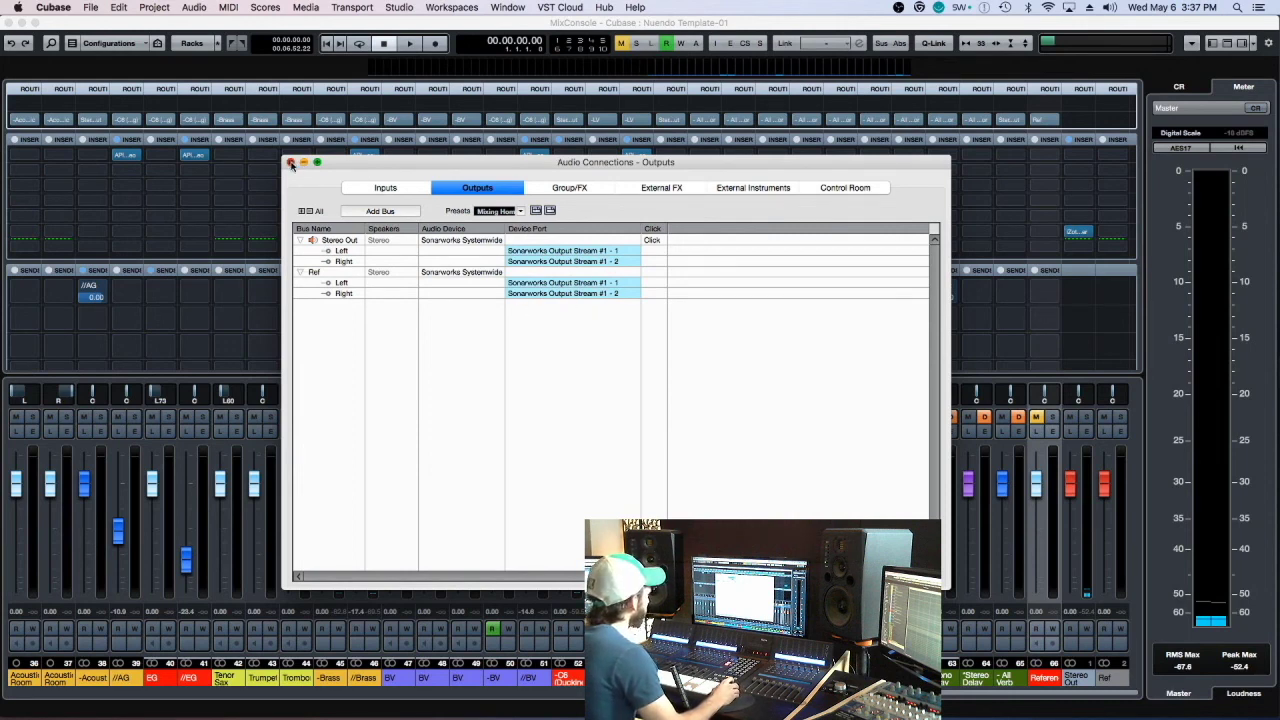
{"action": "left_click", "coordinate": [291, 162]}
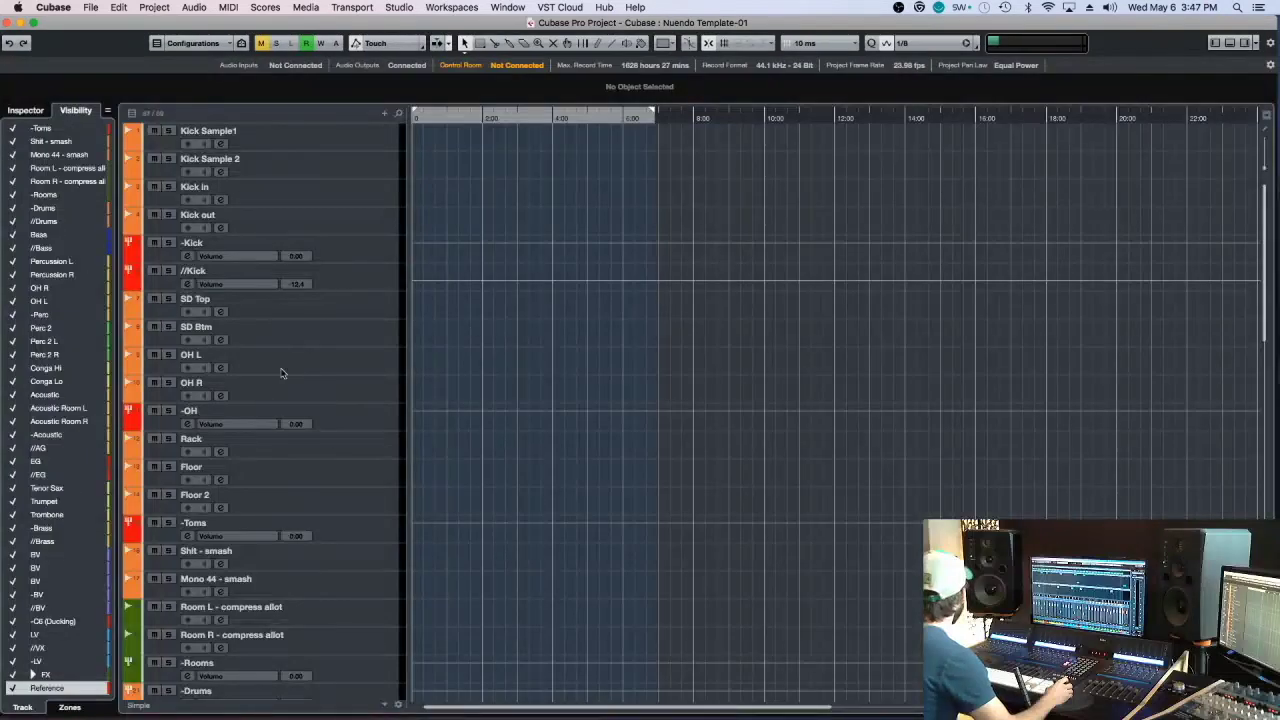